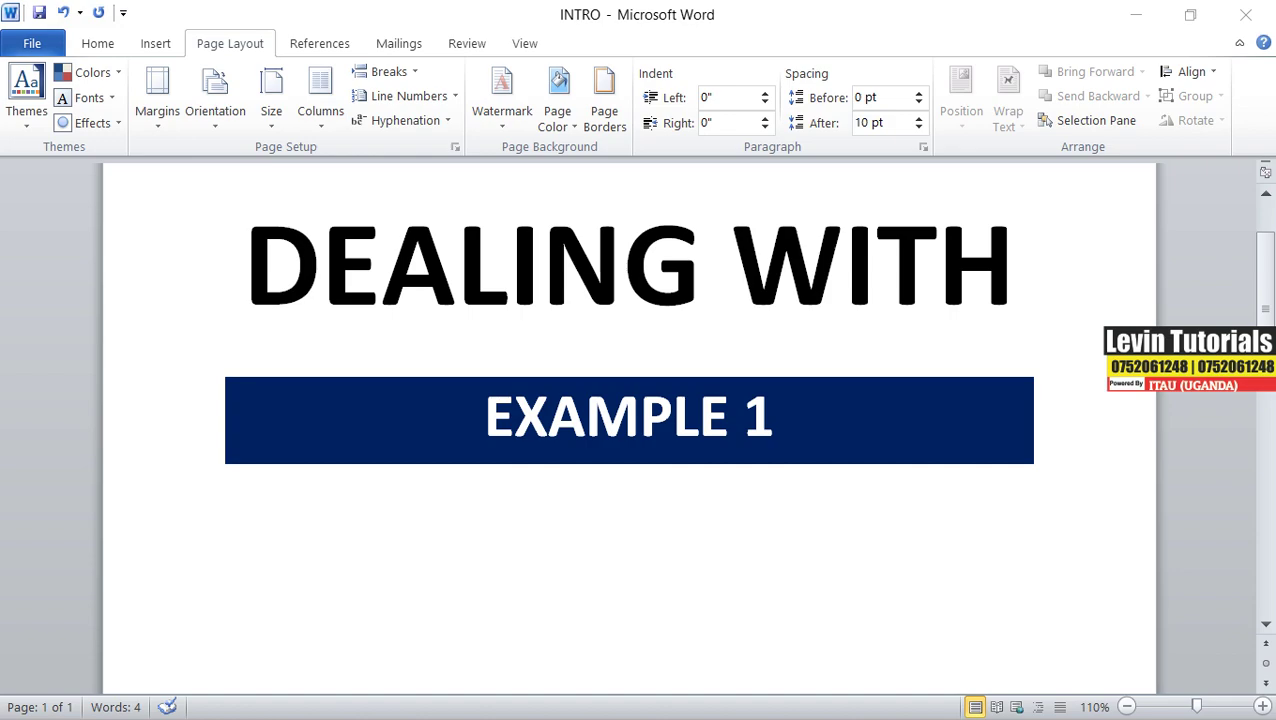
- Minimize INTRO to reveal the exam paper and scroll to the exam tips passage
left_click(1138, 15)
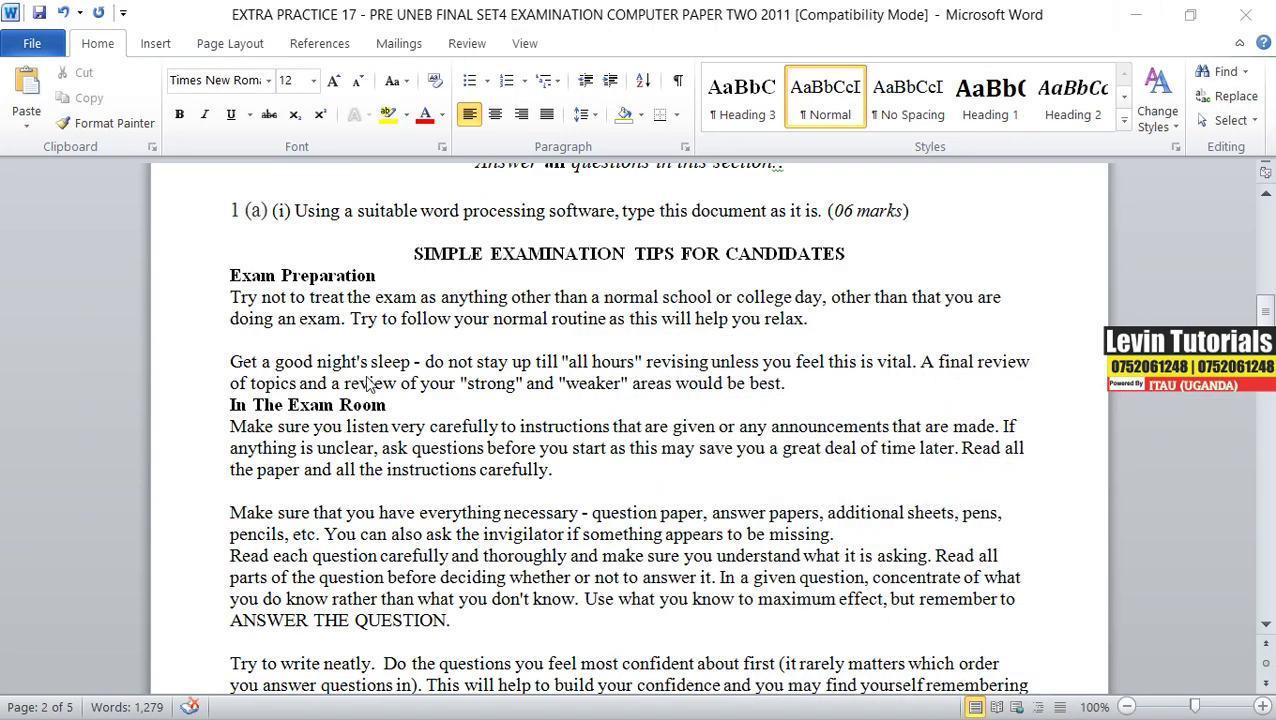
scroll(378, 360, "up", 4)
scroll(378, 360, "up", 18)
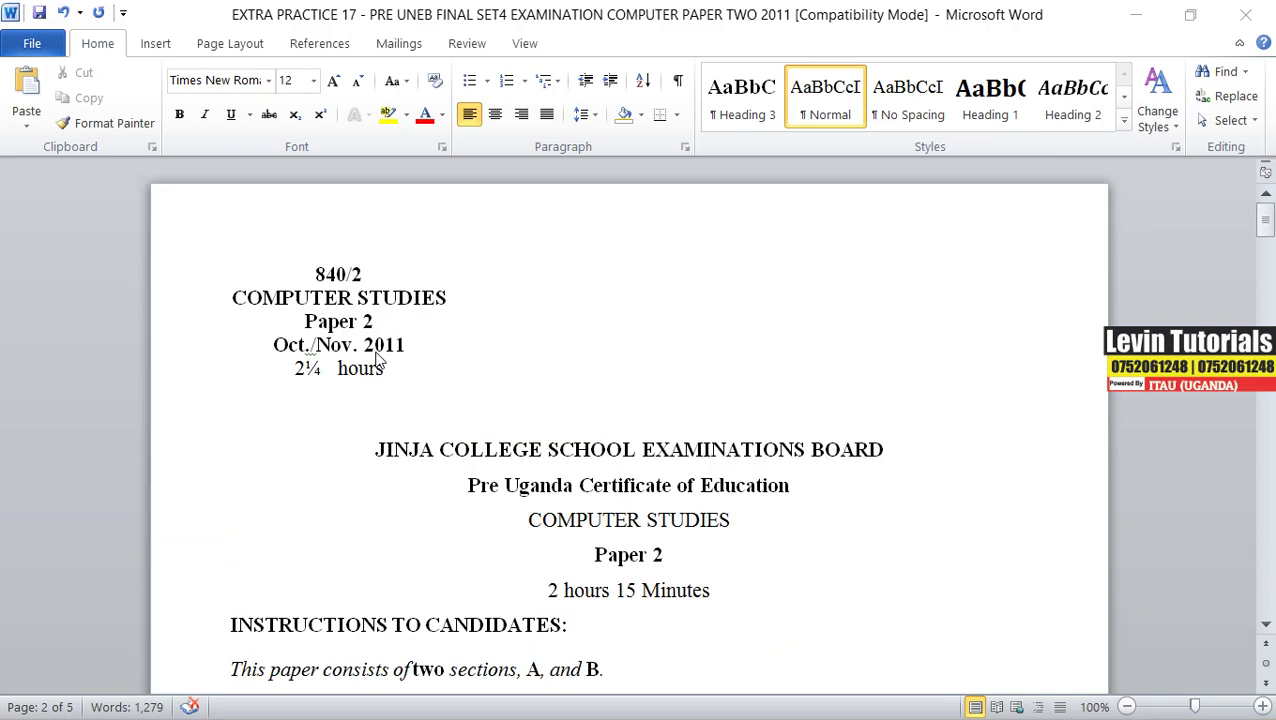
scroll(378, 362, "down", 18)
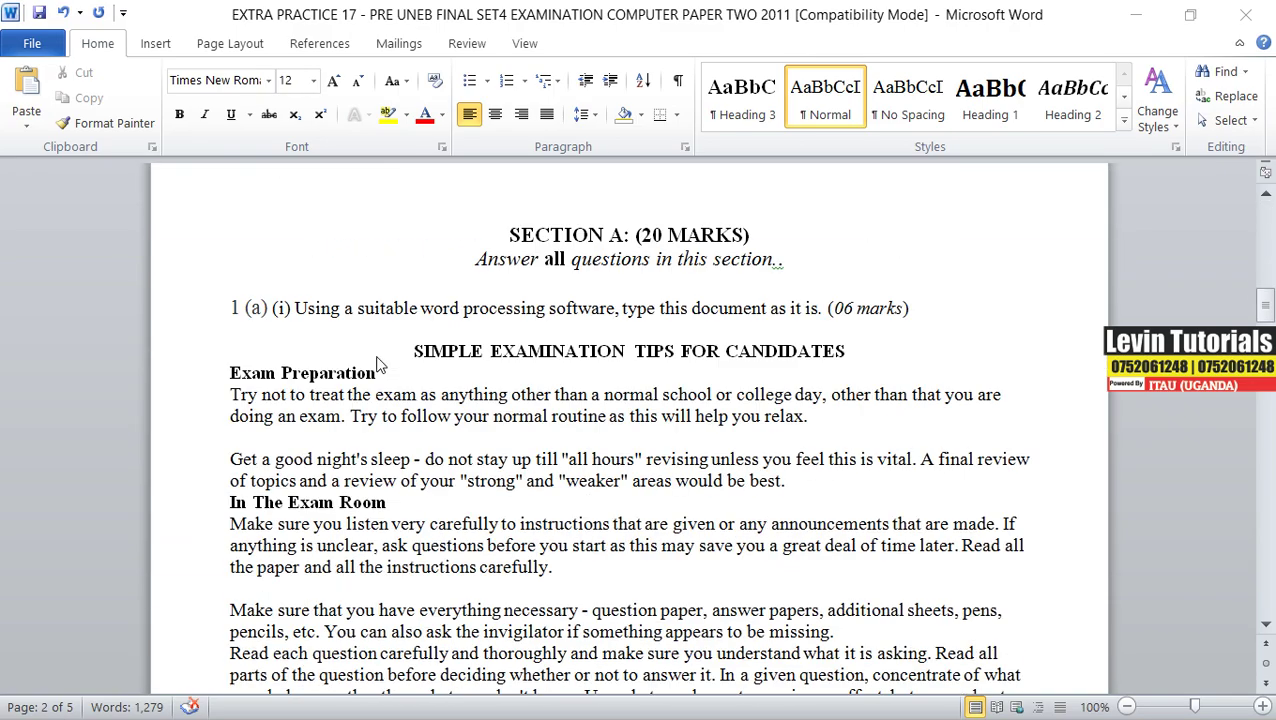
scroll(378, 365, "down", 2)
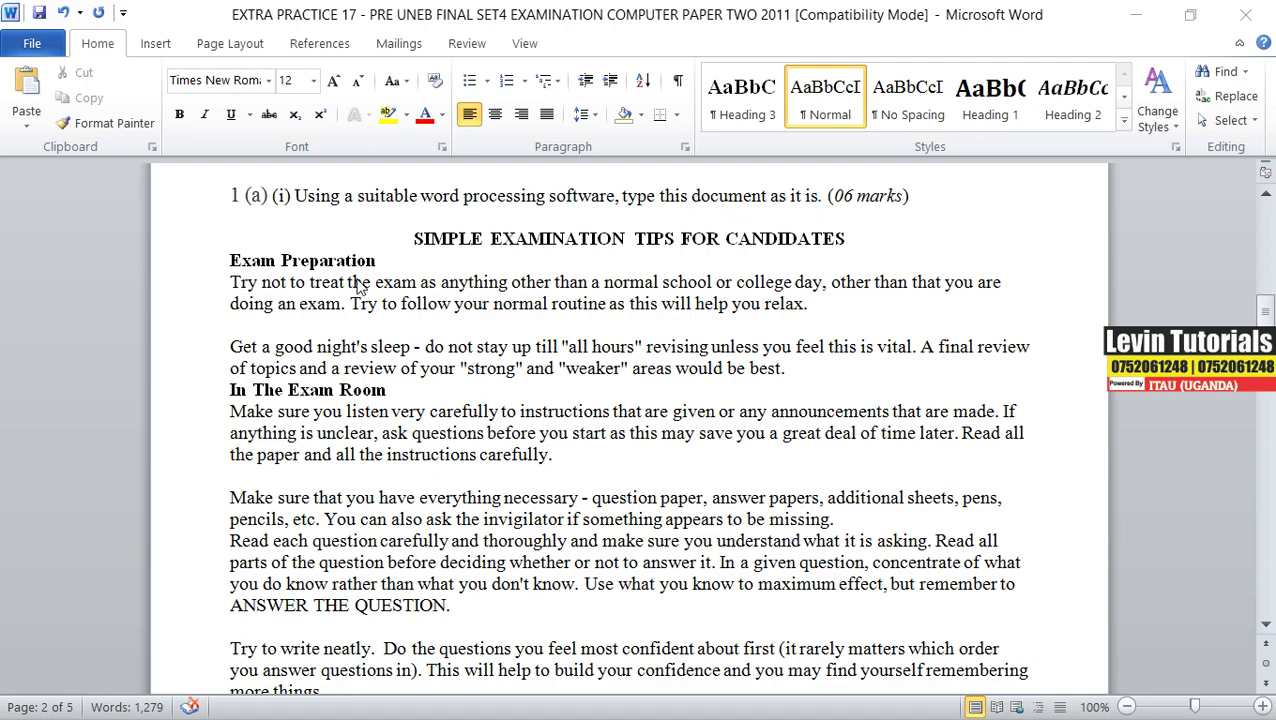
scroll(358, 284, "down", 1)
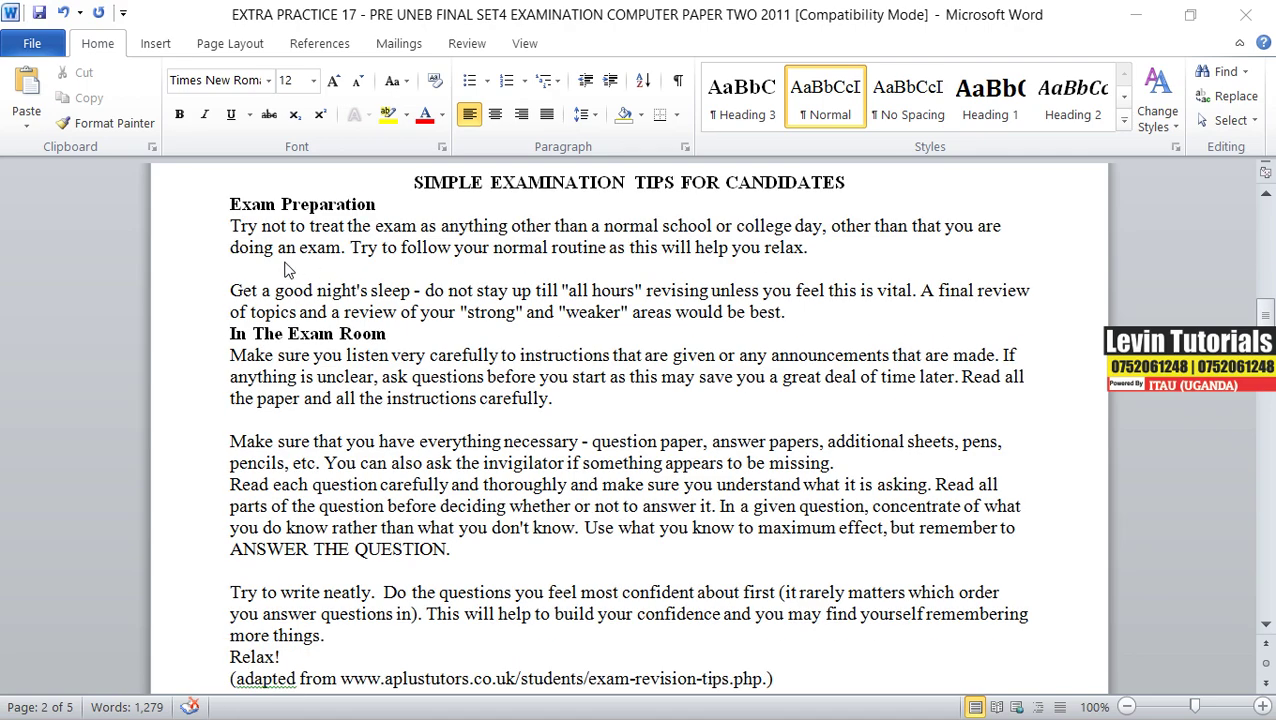
- Select and copy the passage from 'Exam Preparation' through the adapted-from source line
left_click(232, 205)
left_click_drag(232, 205, 772, 506)
scroll(490, 618, "down", 1)
scroll(493, 622, "down", 2)
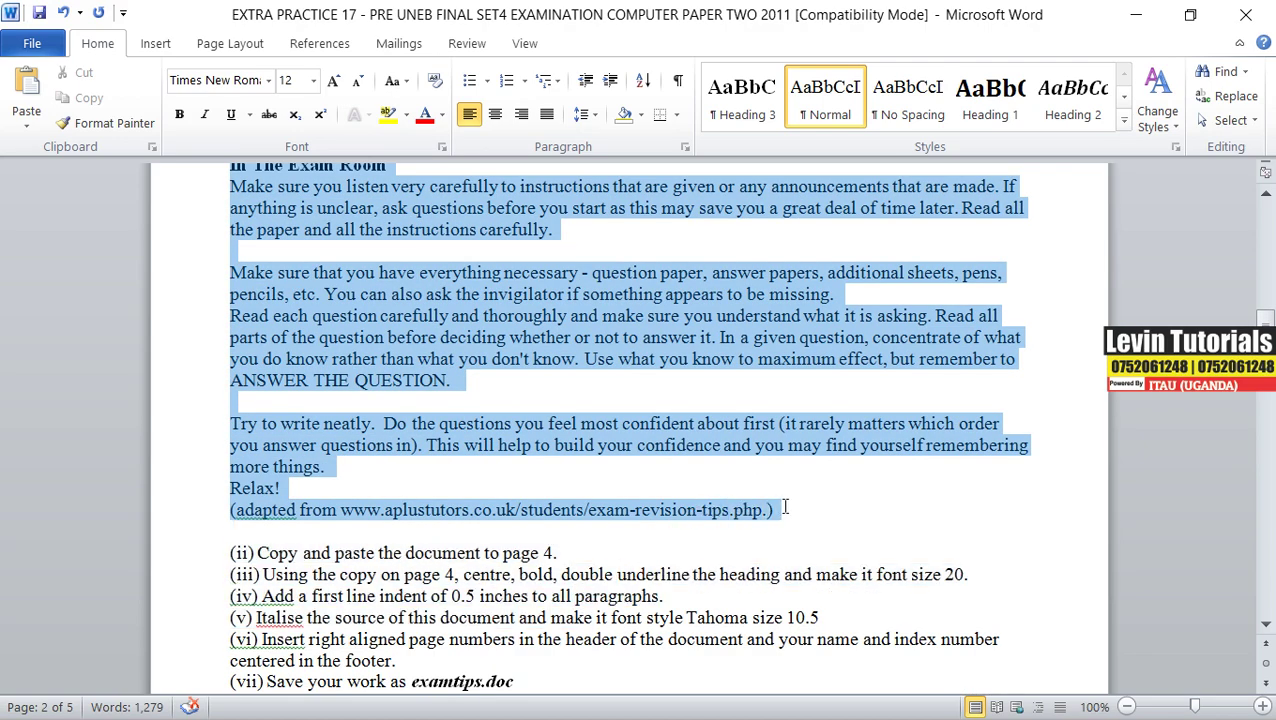
right_click(656, 418)
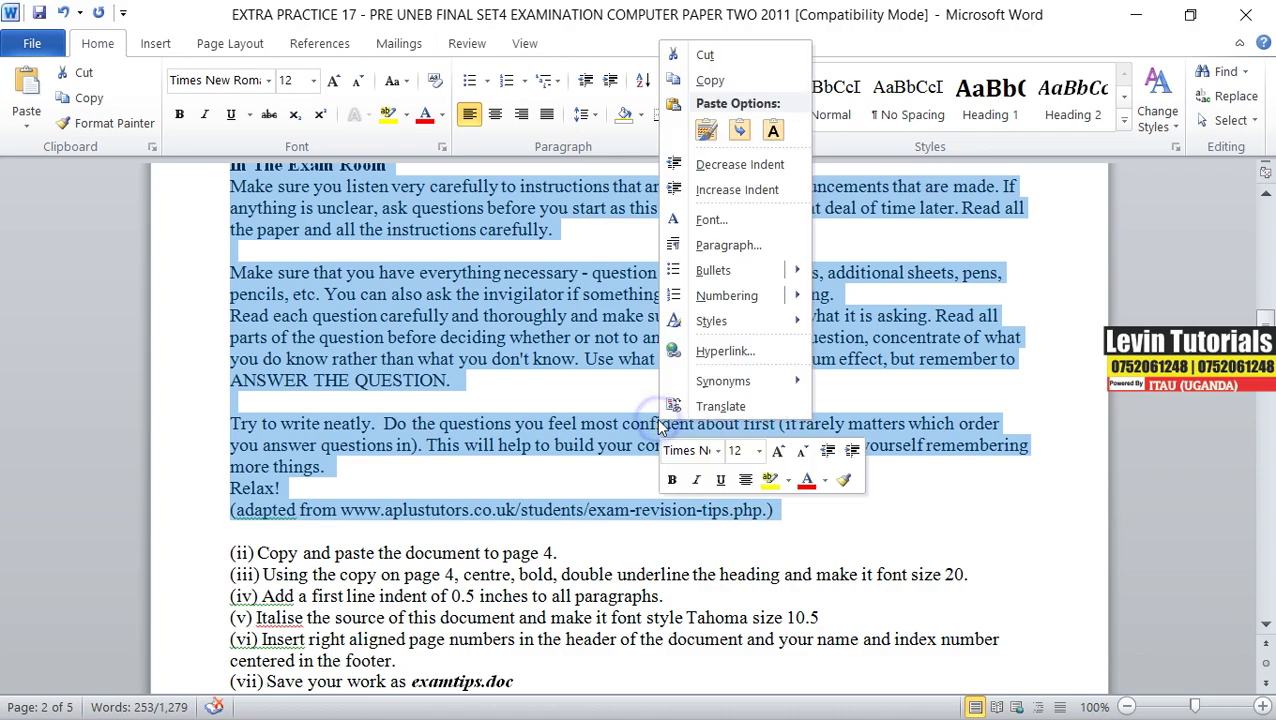
left_click(725, 81)
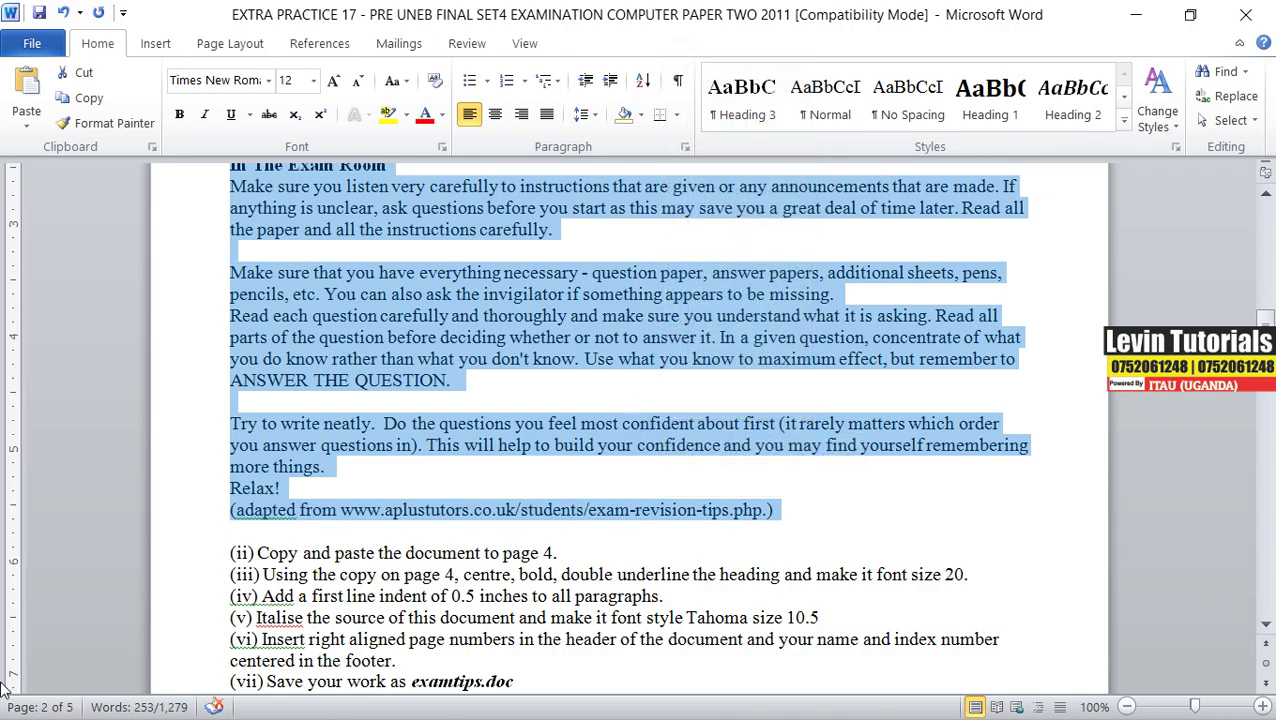
- Create a new document and paste the copied exam tips as Keep Text Only
key("ctrl+n")
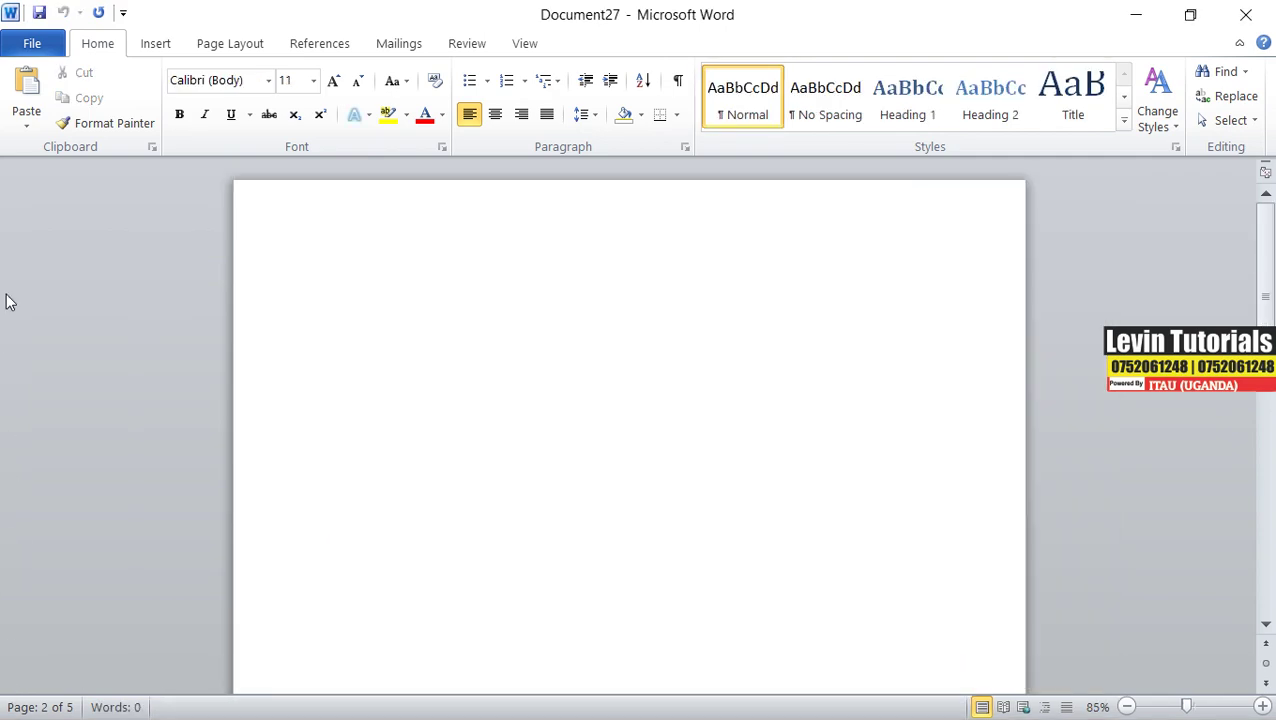
right_click(331, 286)
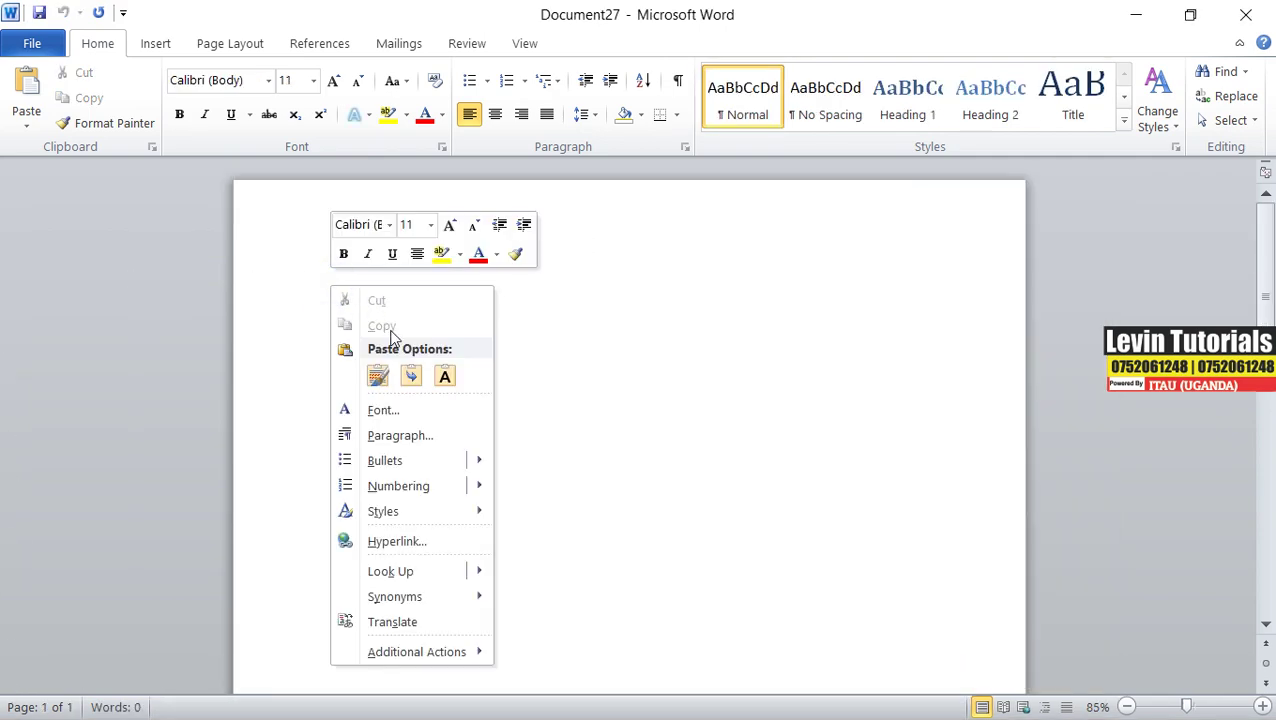
left_click(445, 375)
- Delete the stray empty lines between paragraphs, including those above 'Try to write neatly'
scroll(511, 398, "up", 4)
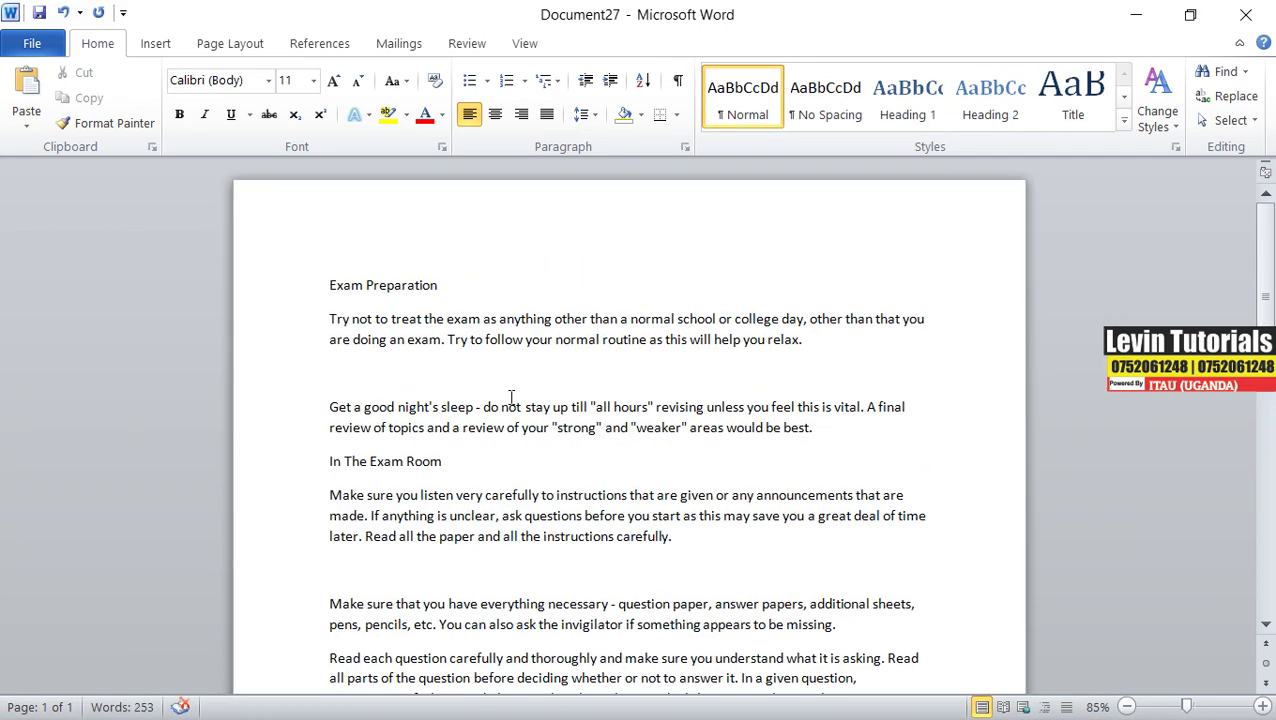
left_click(343, 380)
key("BackSpace")
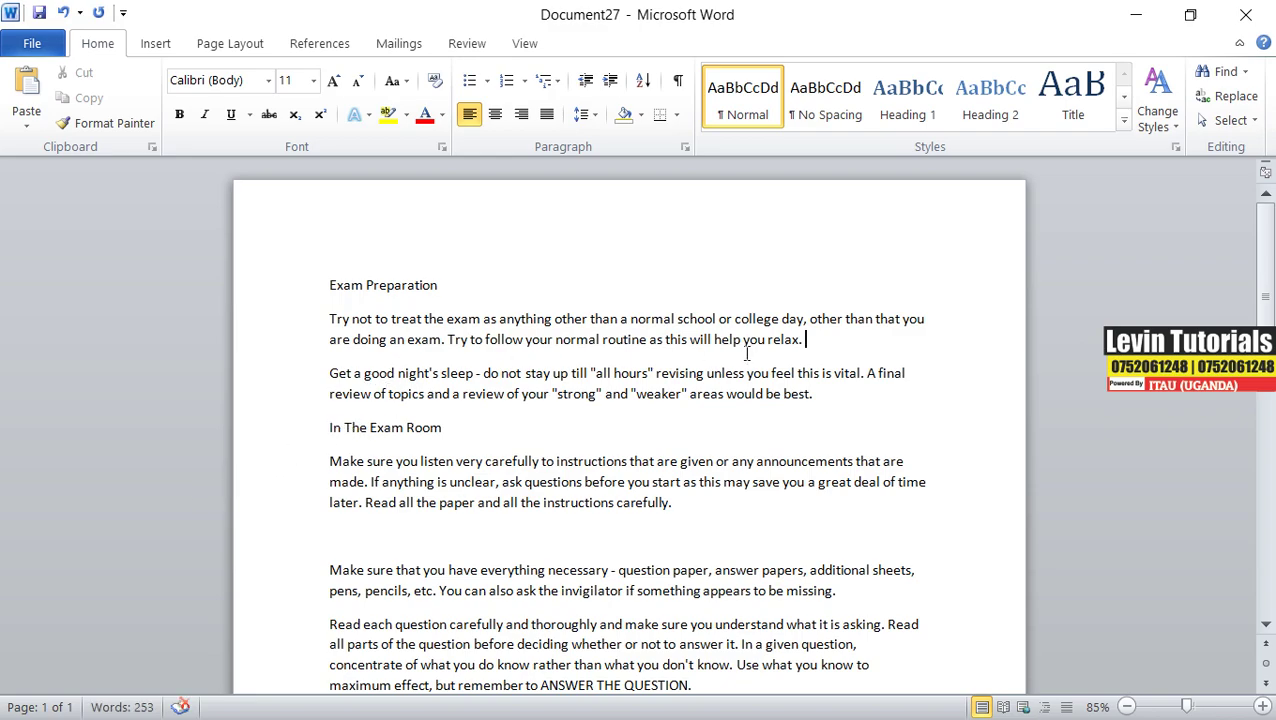
left_click(348, 532)
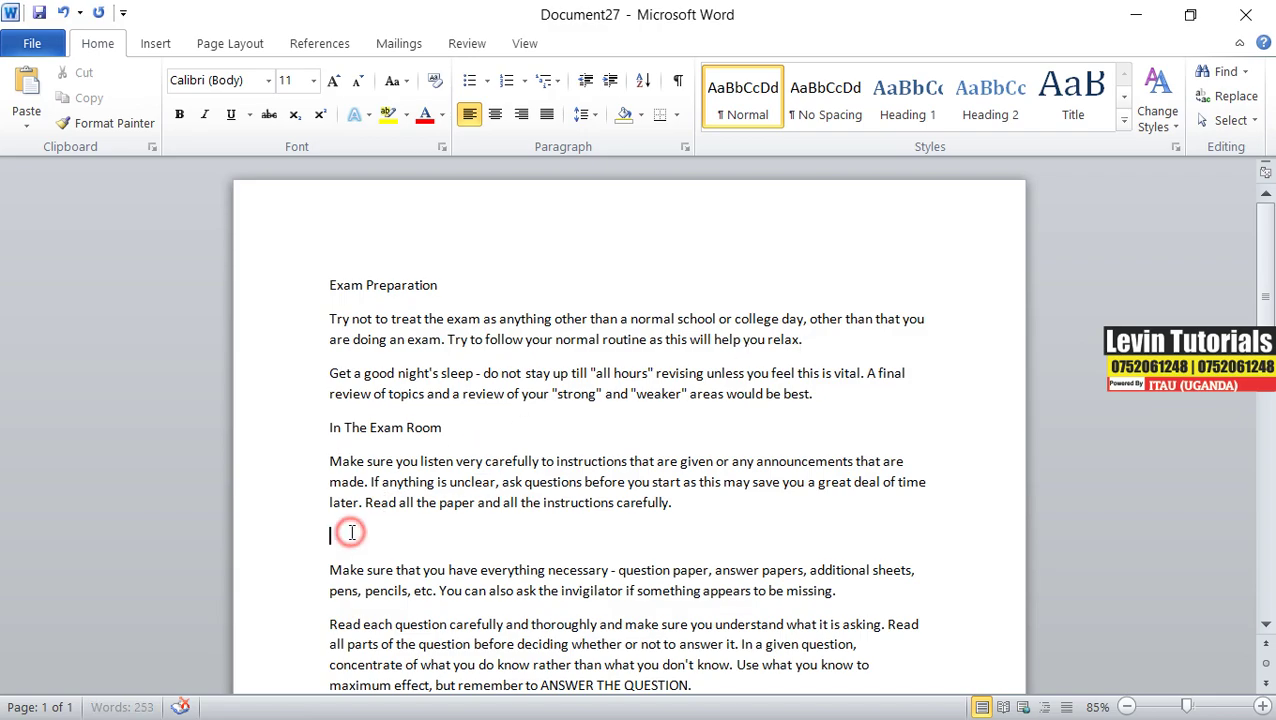
key("BackSpace")
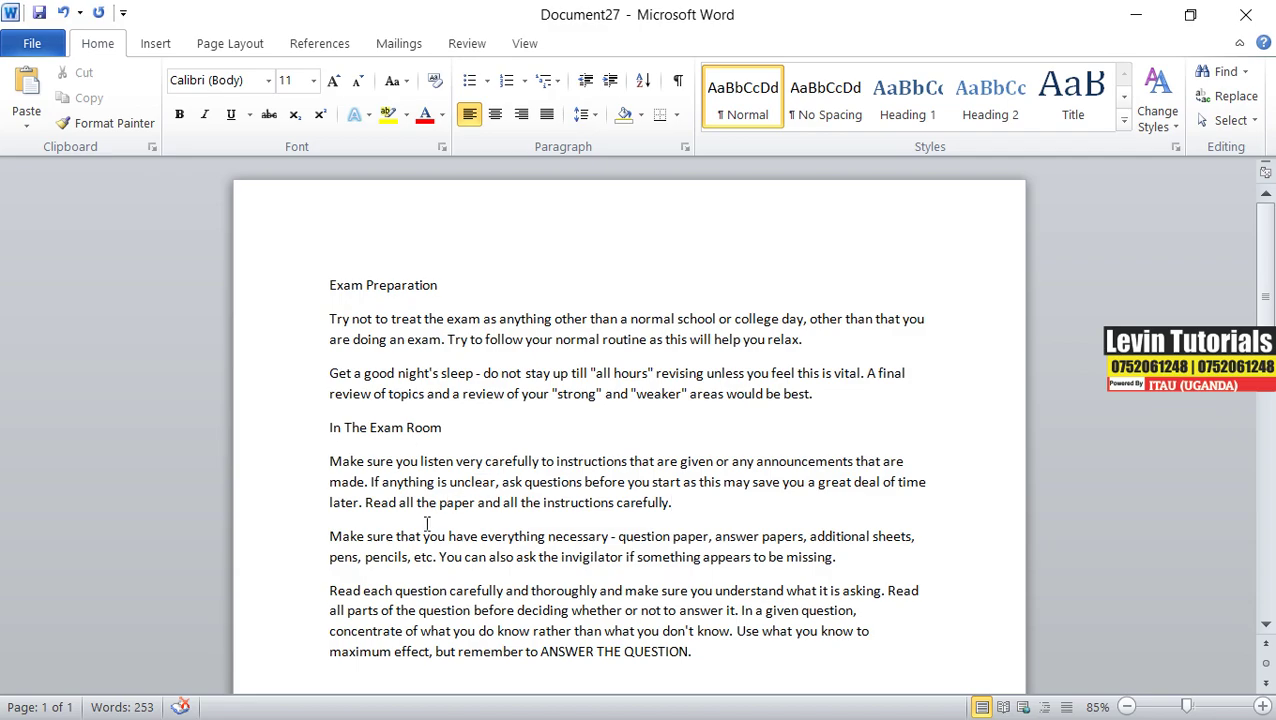
scroll(425, 579, "down", 4)
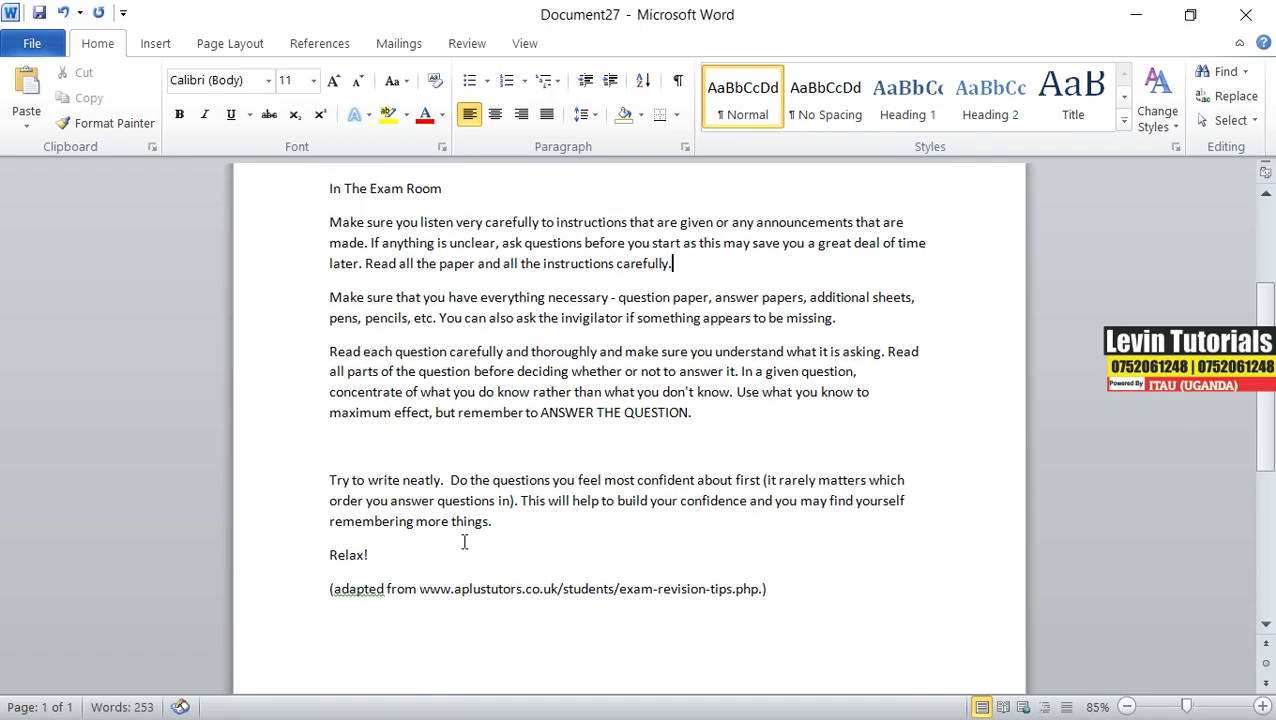
left_click(356, 448)
key("BackSpace")
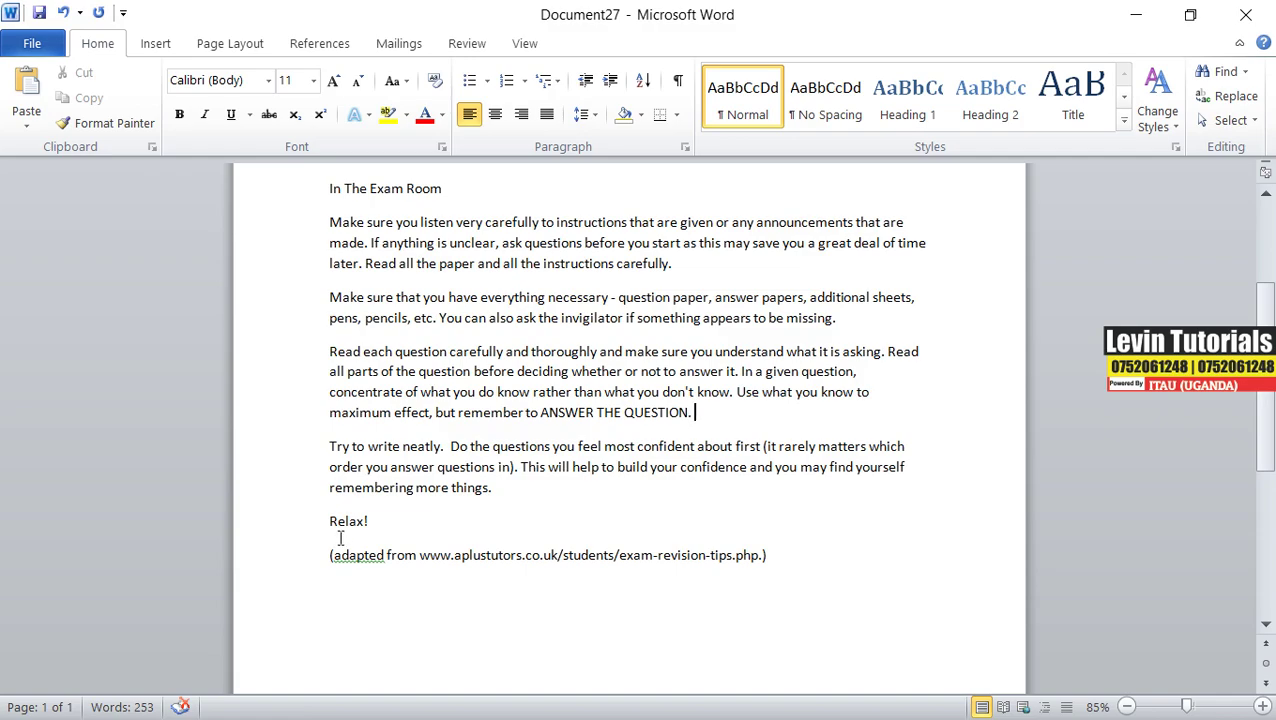
scroll(340, 538, "up", 3)
scroll(393, 511, "down", 3)
left_click(1152, 17)
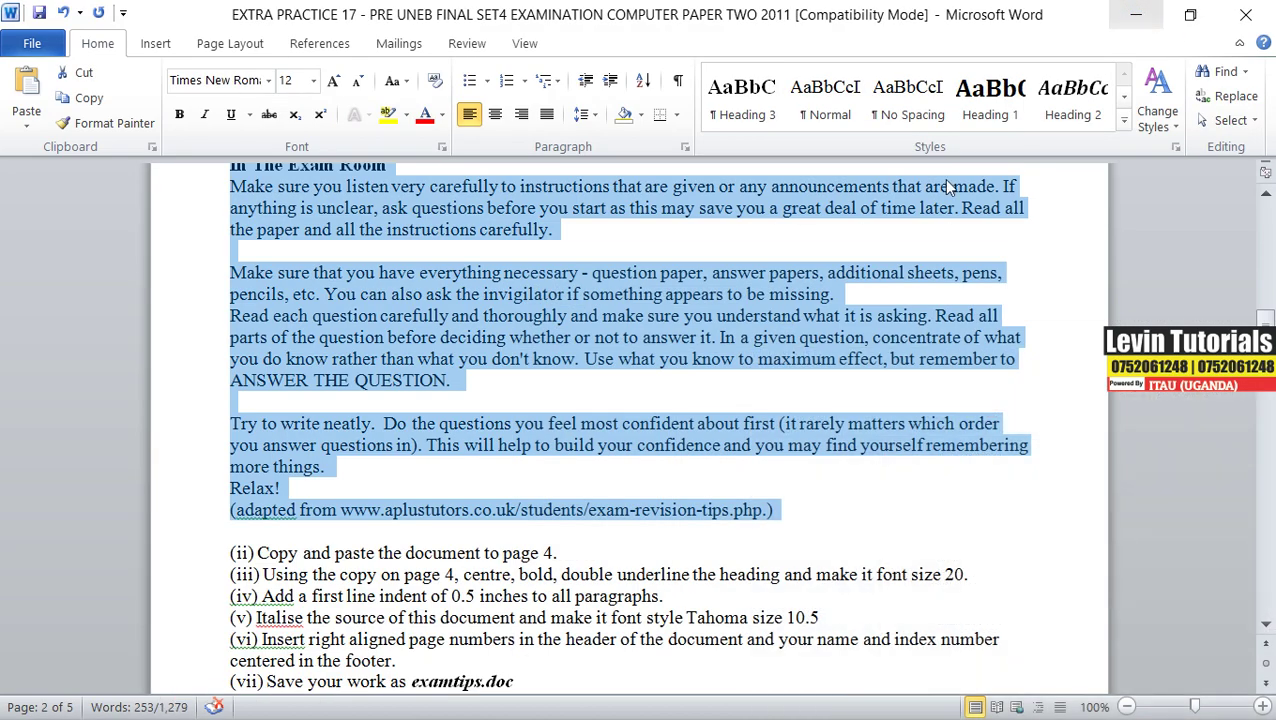
left_click(322, 558)
scroll(305, 530, "down", 1)
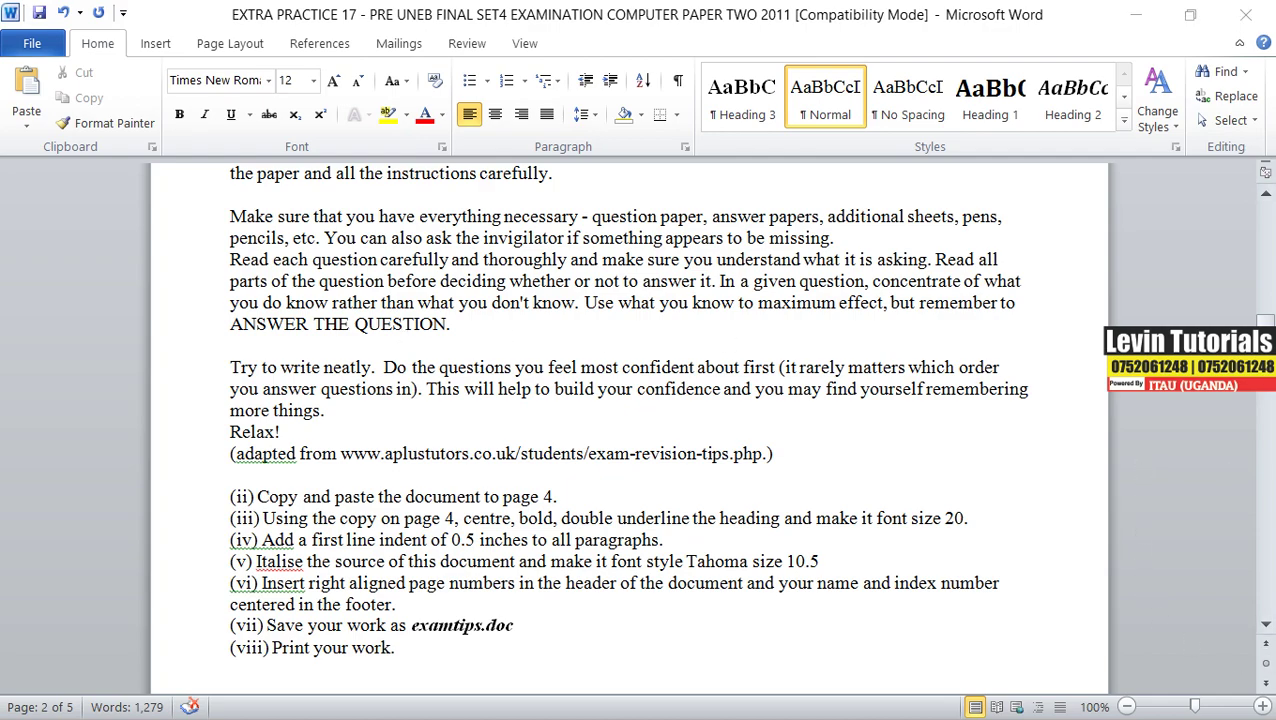
key("alt+Tab")
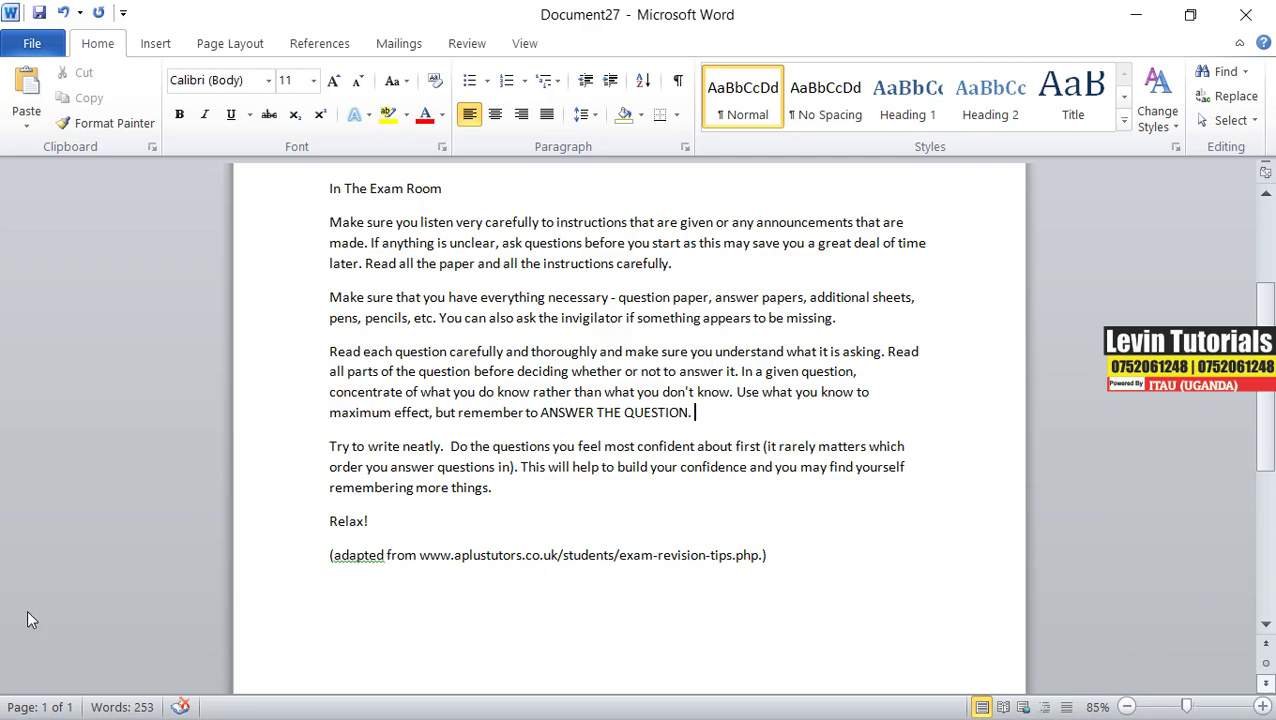
left_click(837, 570)
- Insert three Next Page section breaks to make four pages, then zoom out to 30%
left_click_drag(1186, 707, 1156, 707)
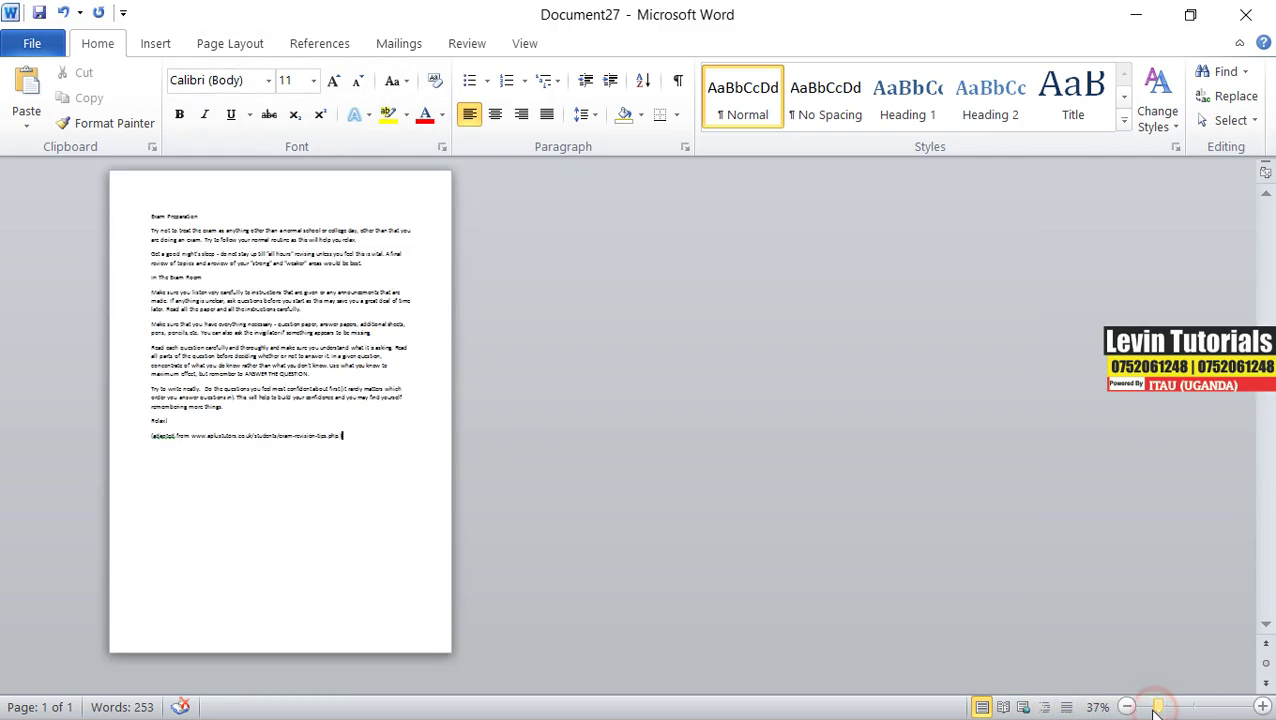
left_click(228, 46)
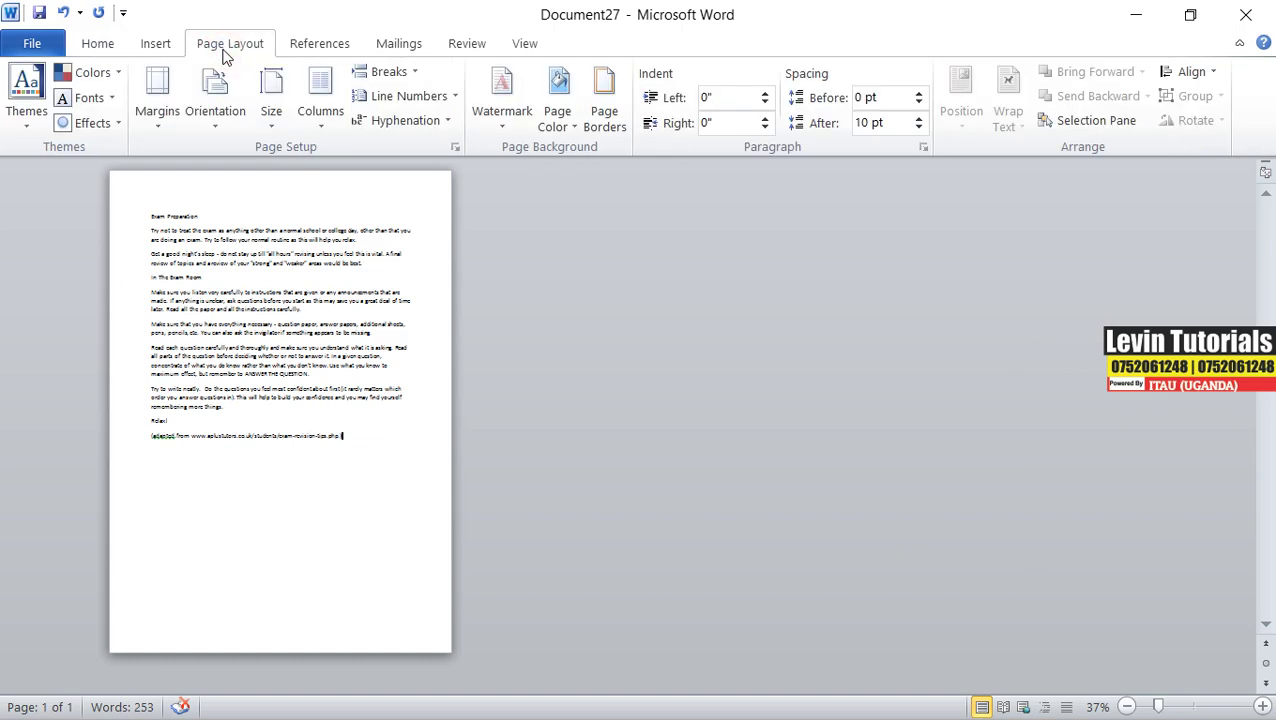
left_click(412, 73)
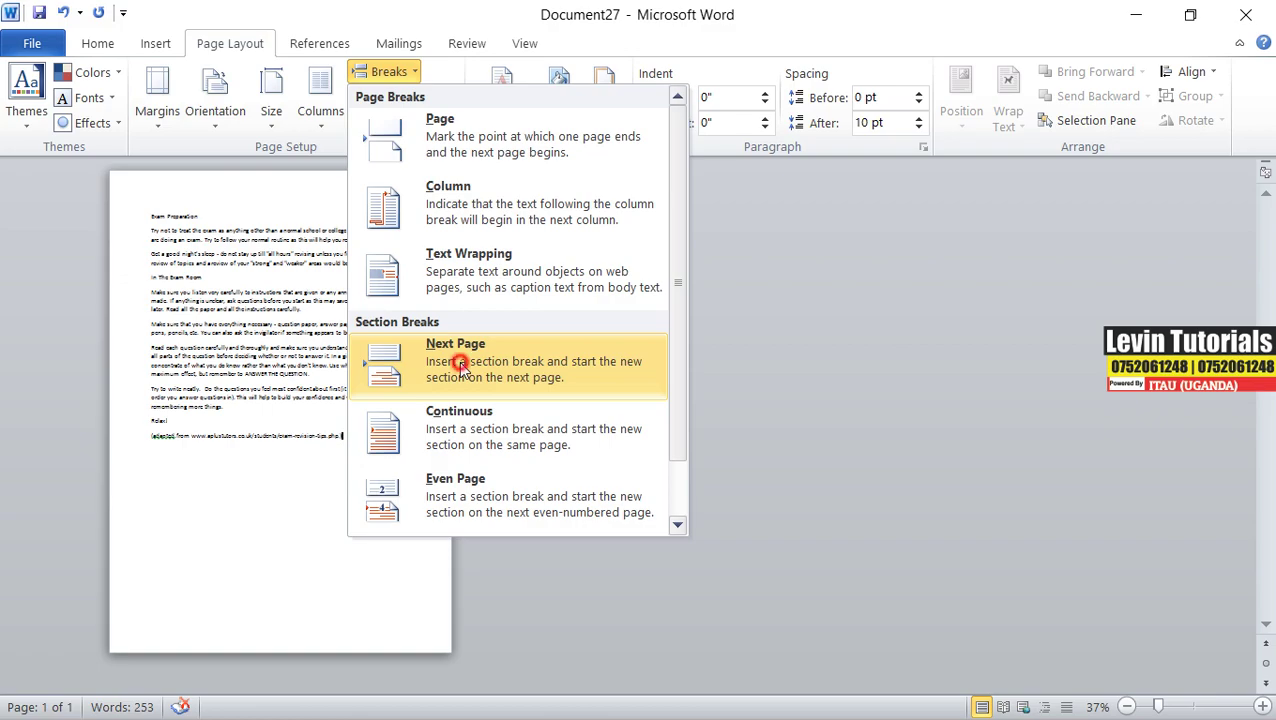
left_click(384, 359)
left_click(400, 82)
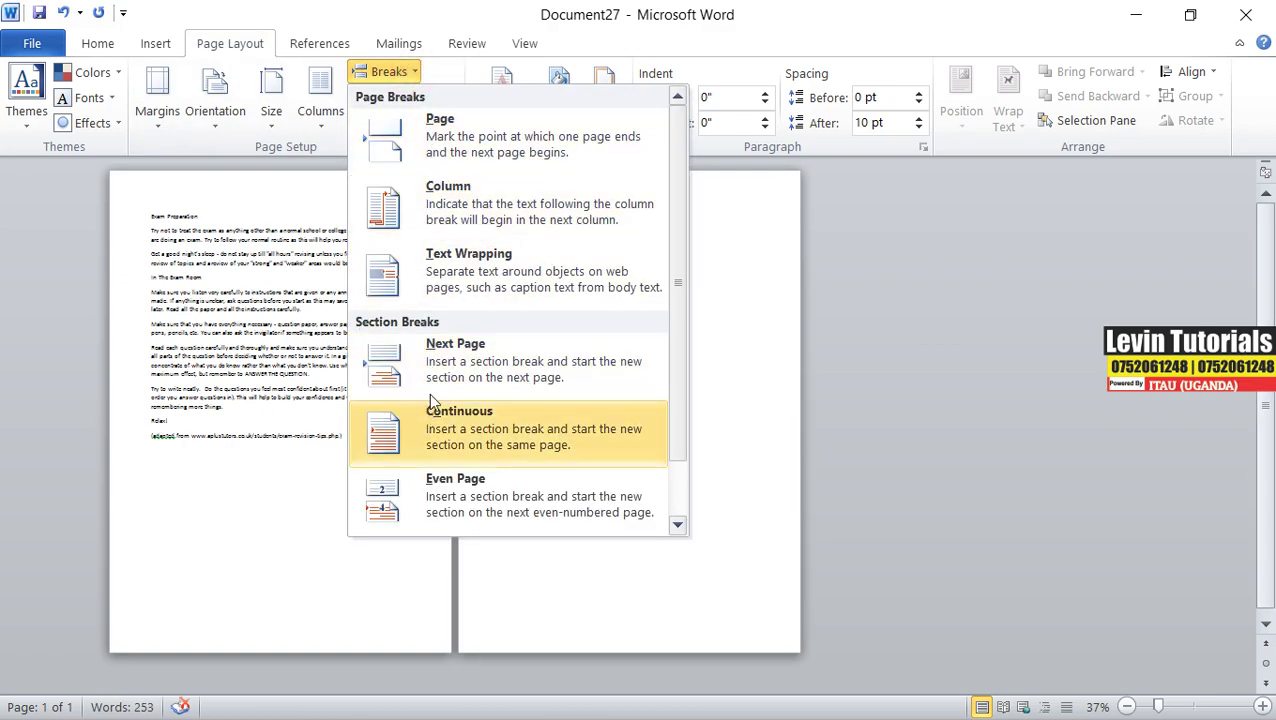
left_click(410, 425)
left_click(405, 73)
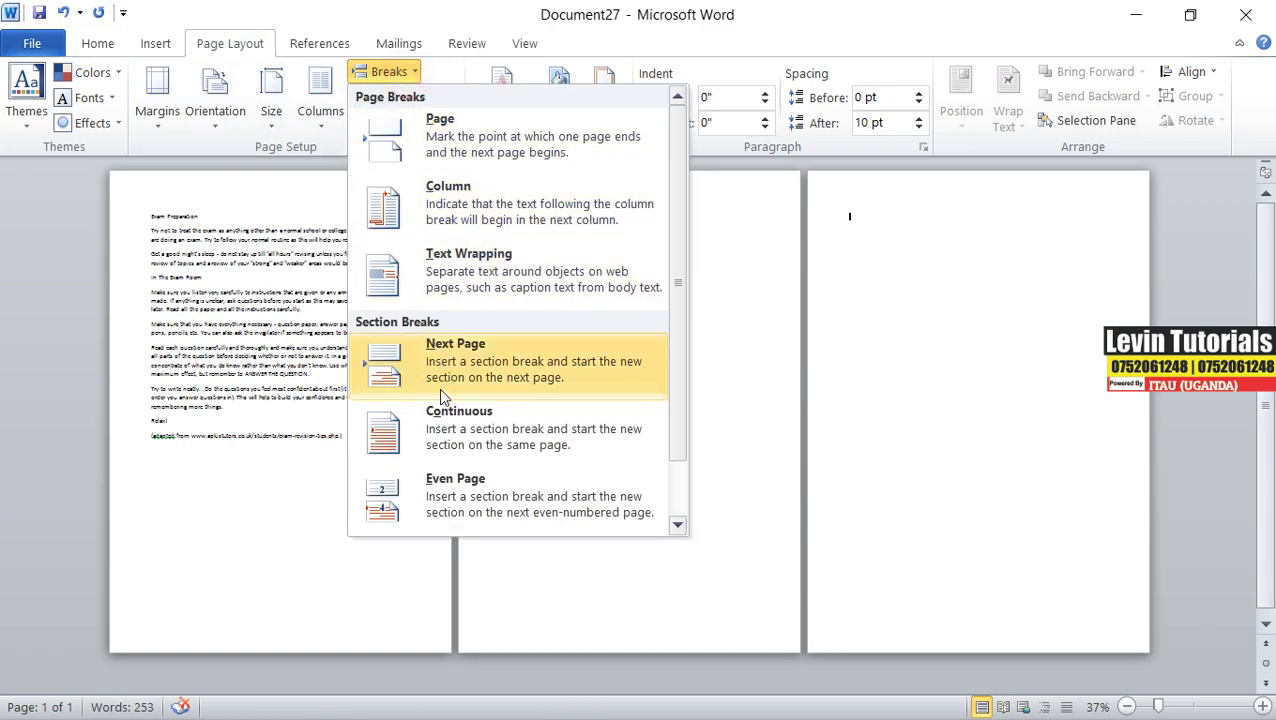
left_click(365, 478)
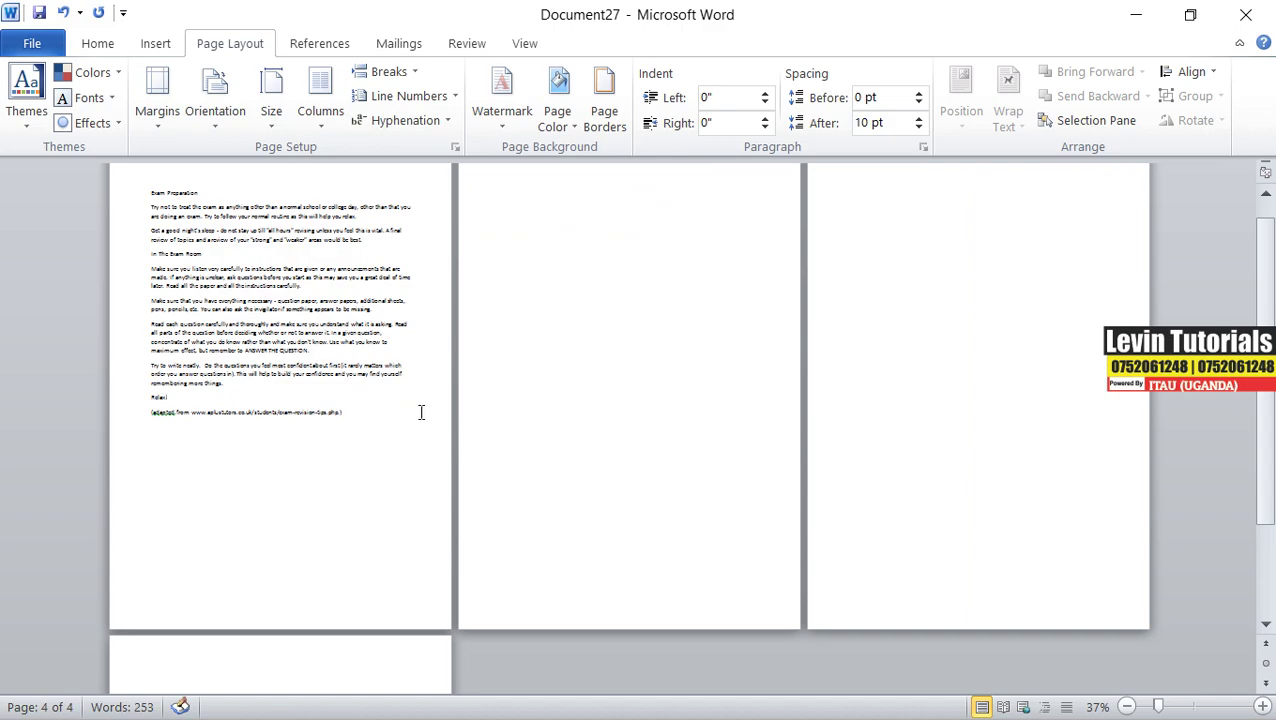
left_click(1126, 707)
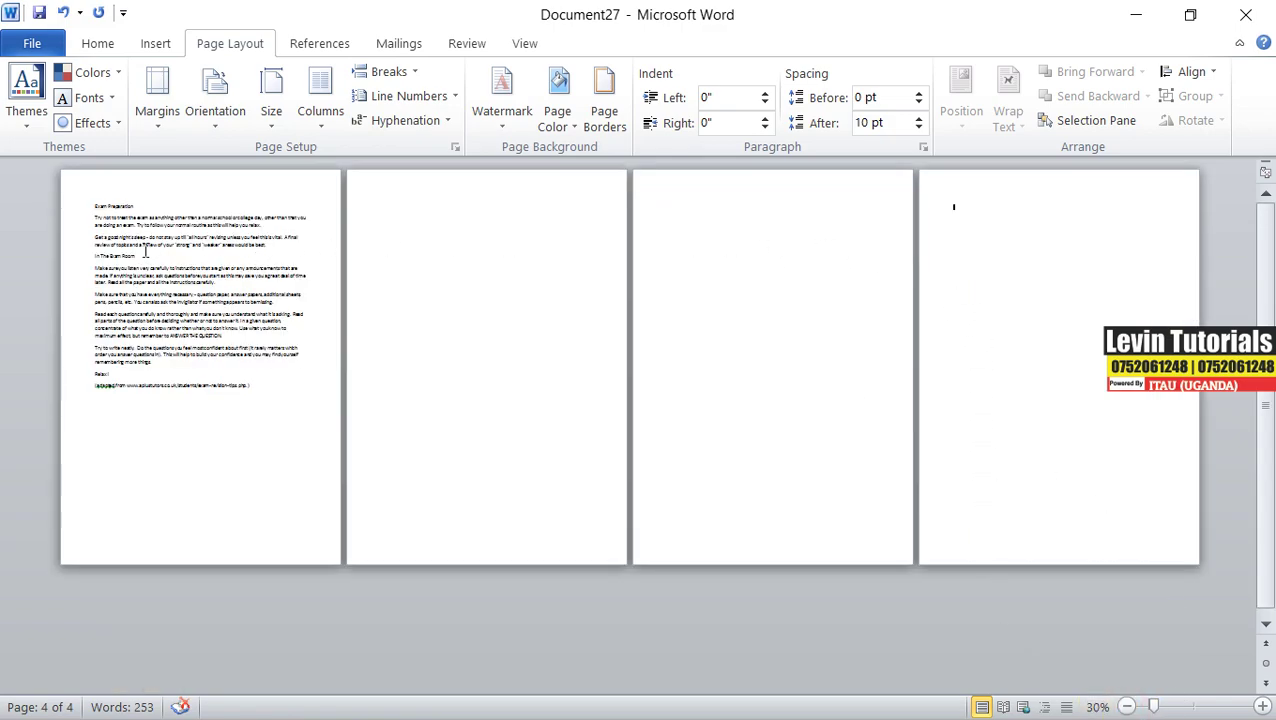
- Copy page 1's exam tips text and paste it onto page 4 as Keep Text Only
left_click_drag(93, 206, 256, 392)
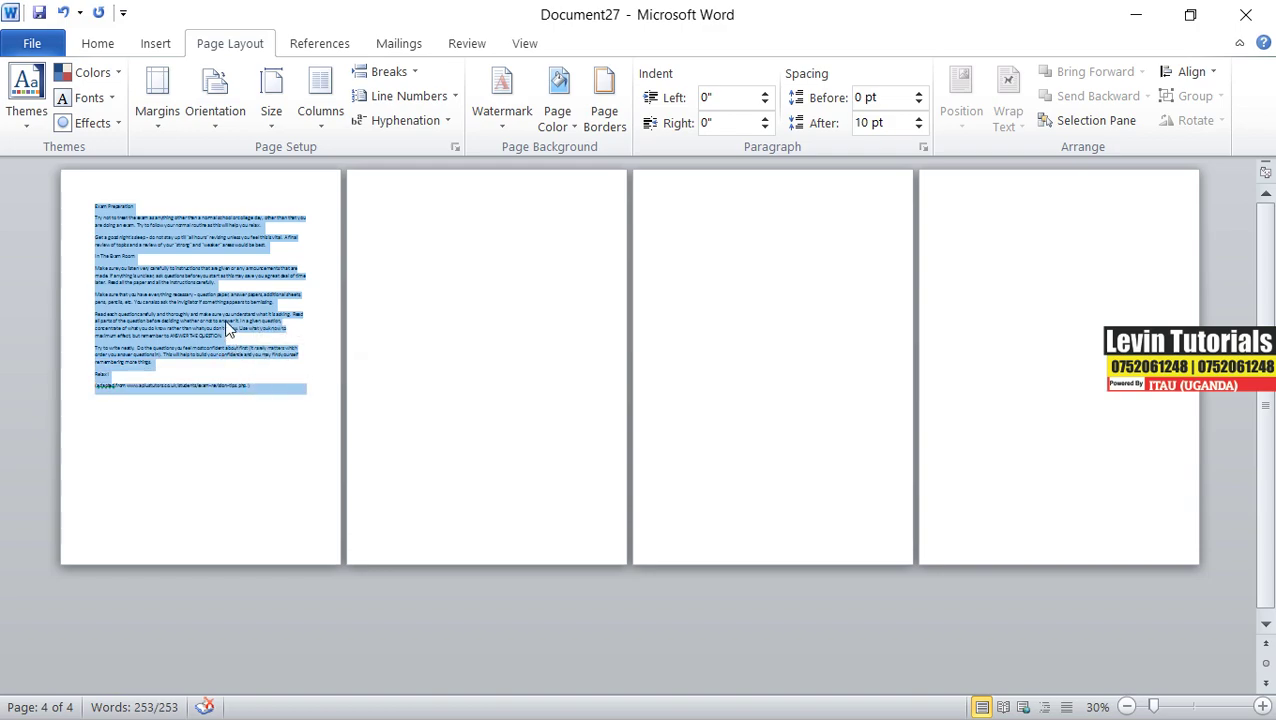
right_click(183, 281)
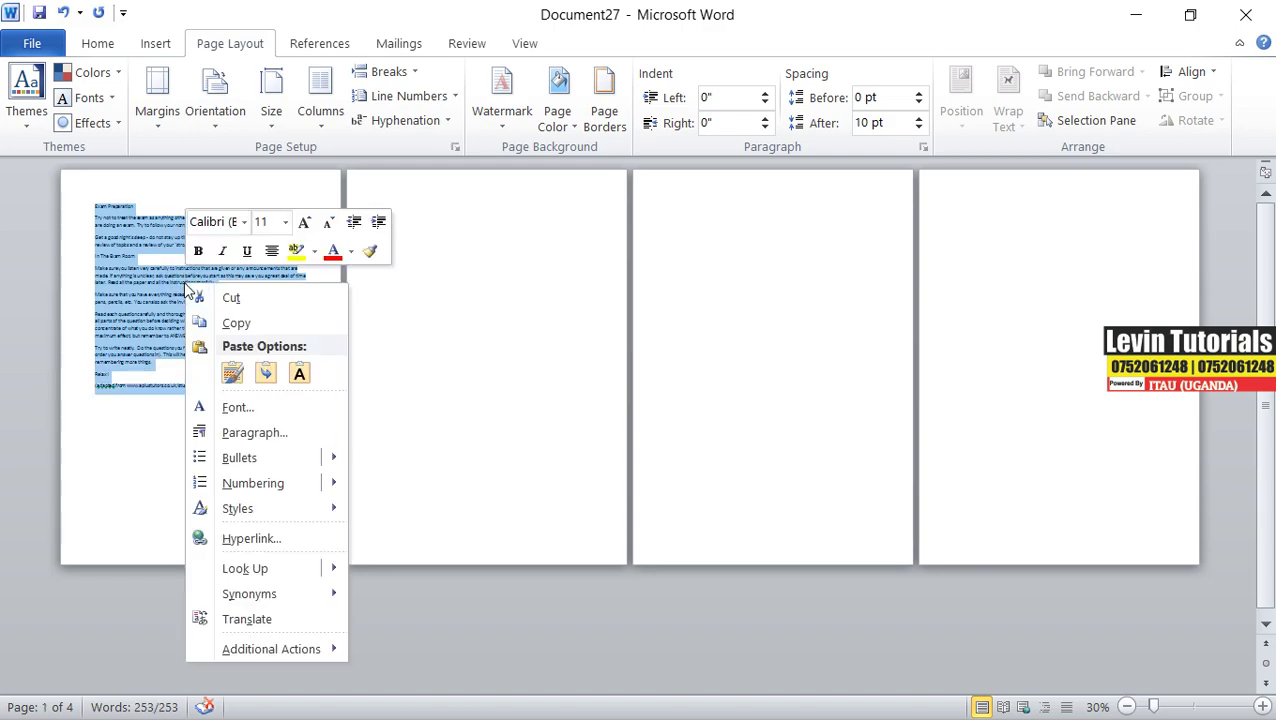
left_click(234, 322)
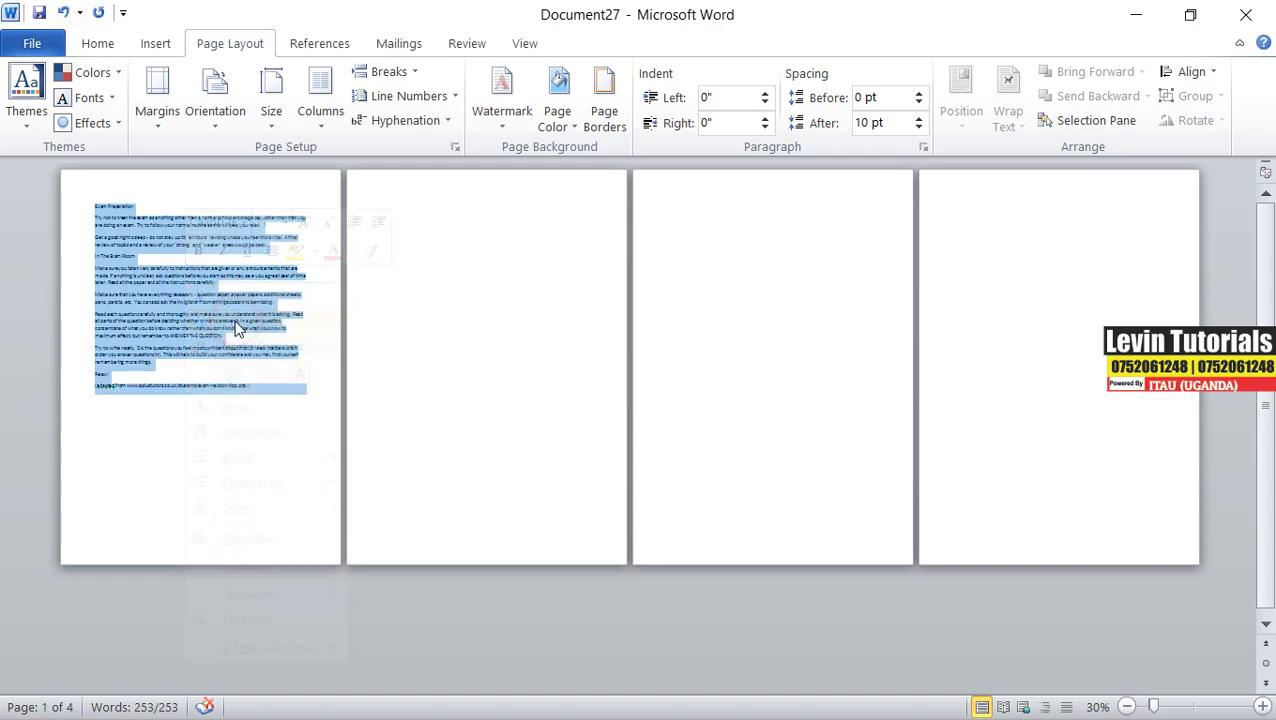
left_click(958, 208)
right_click(958, 211)
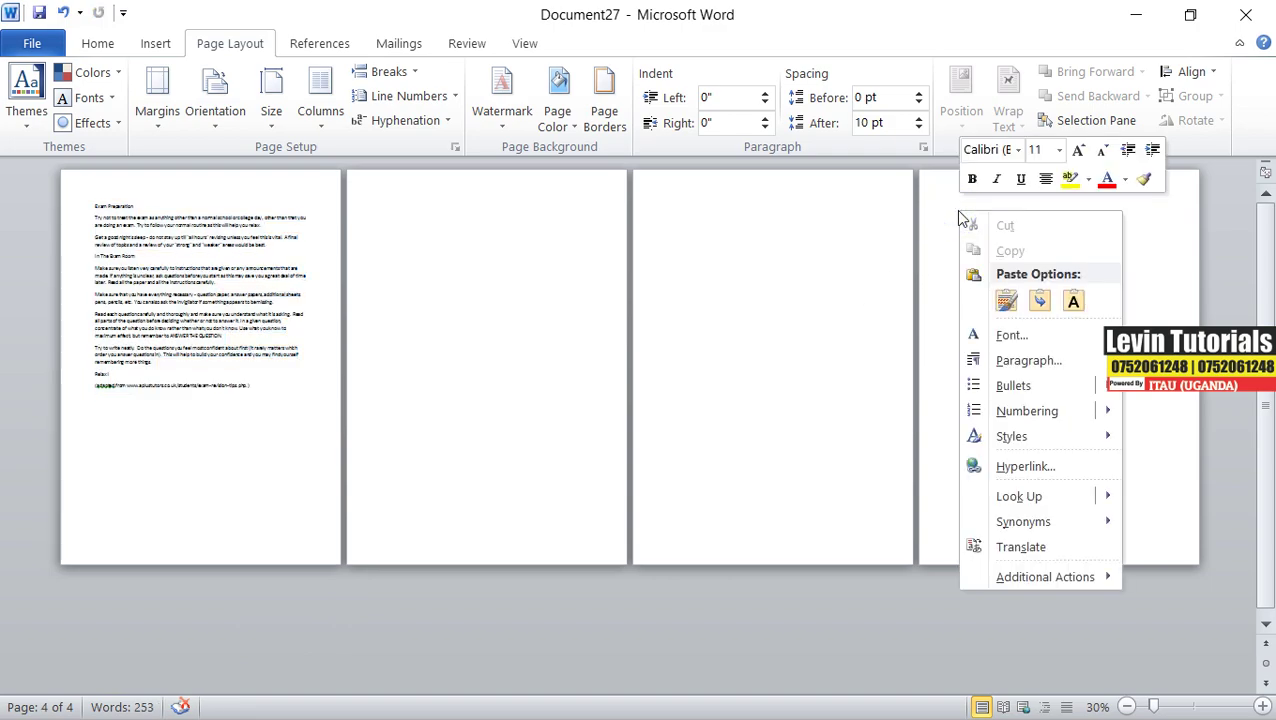
left_click(1075, 302)
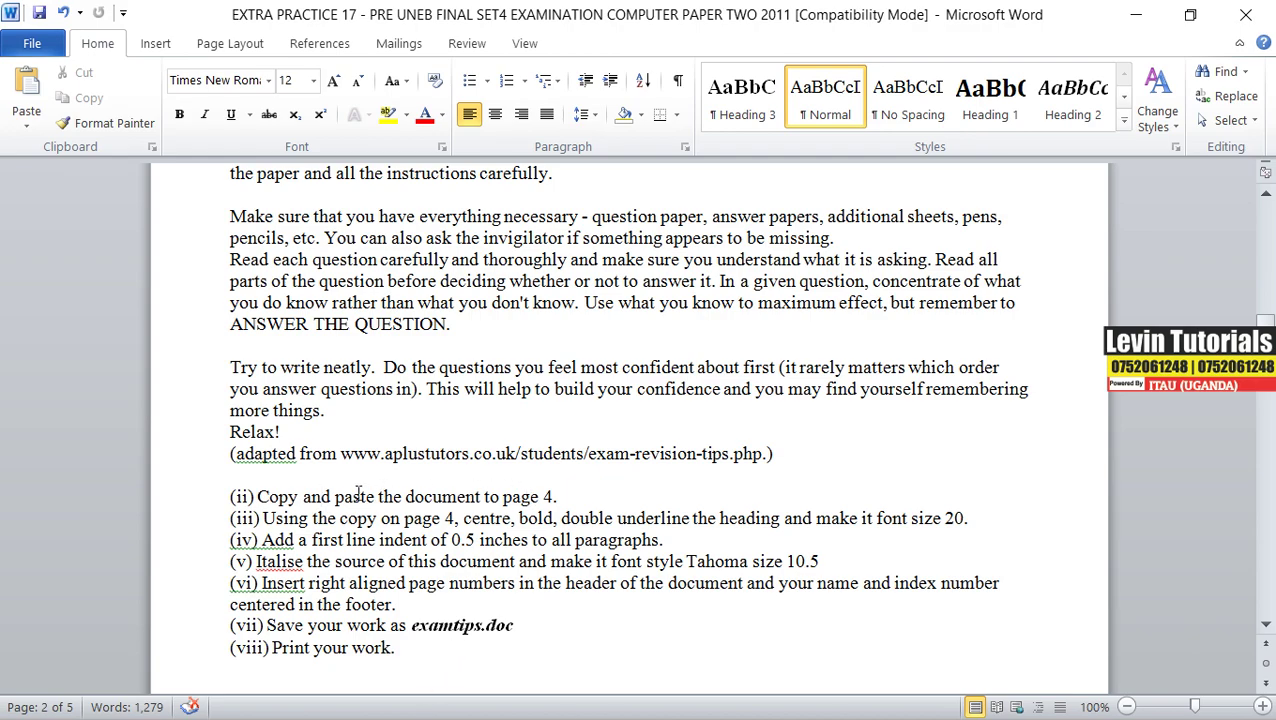
- Copy instruction (iii) from the exam paper, then minimize it to return to Document27
scroll(354, 503, "down", 1)
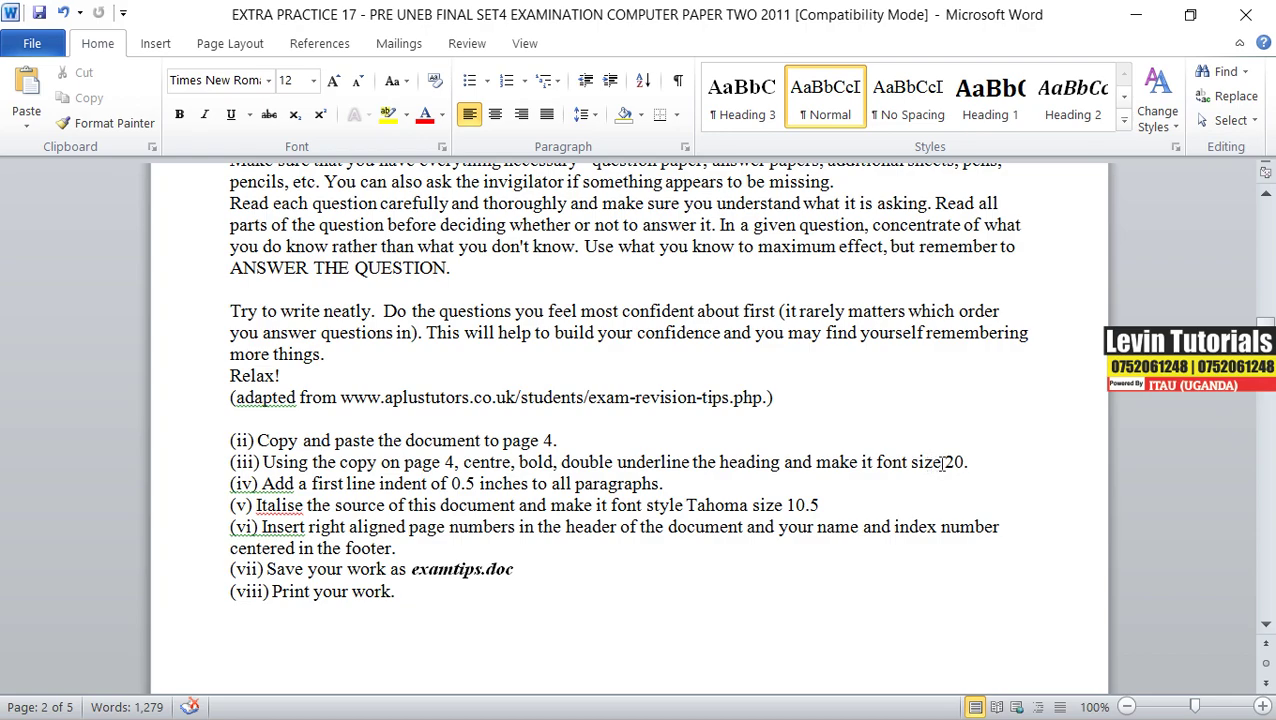
left_click_drag(966, 462, 286, 464)
right_click(288, 464)
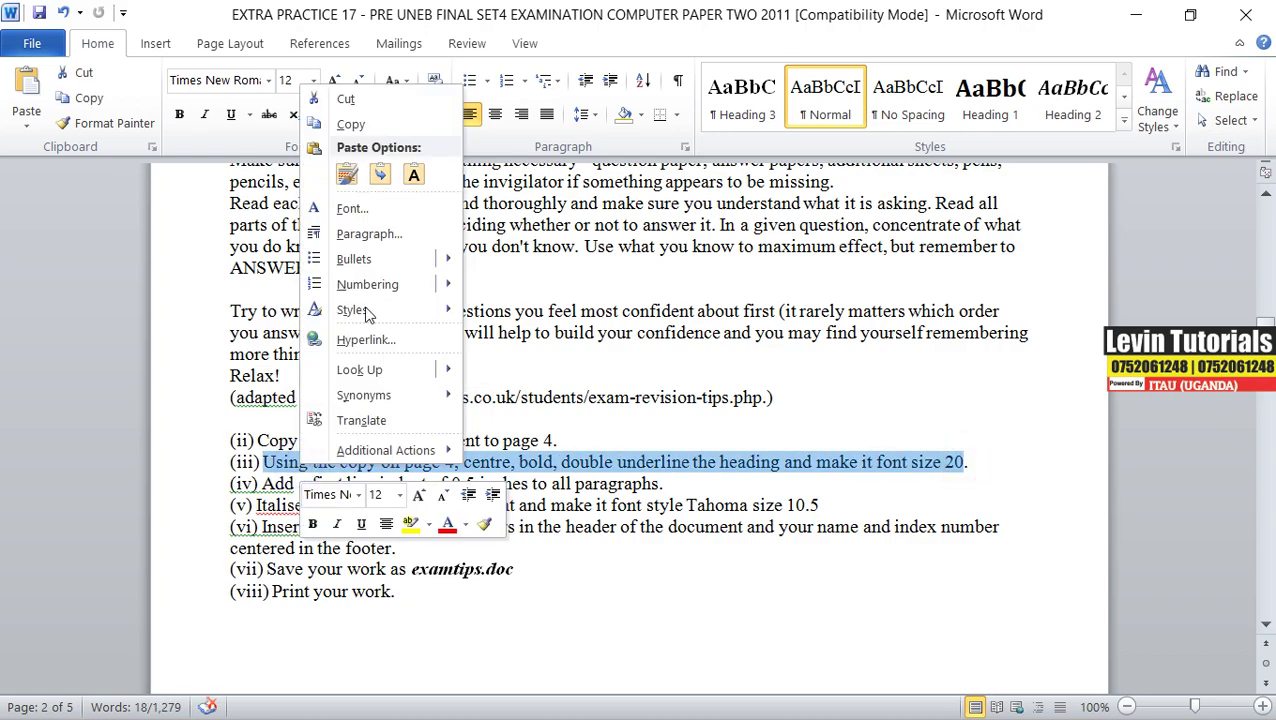
left_click(351, 124)
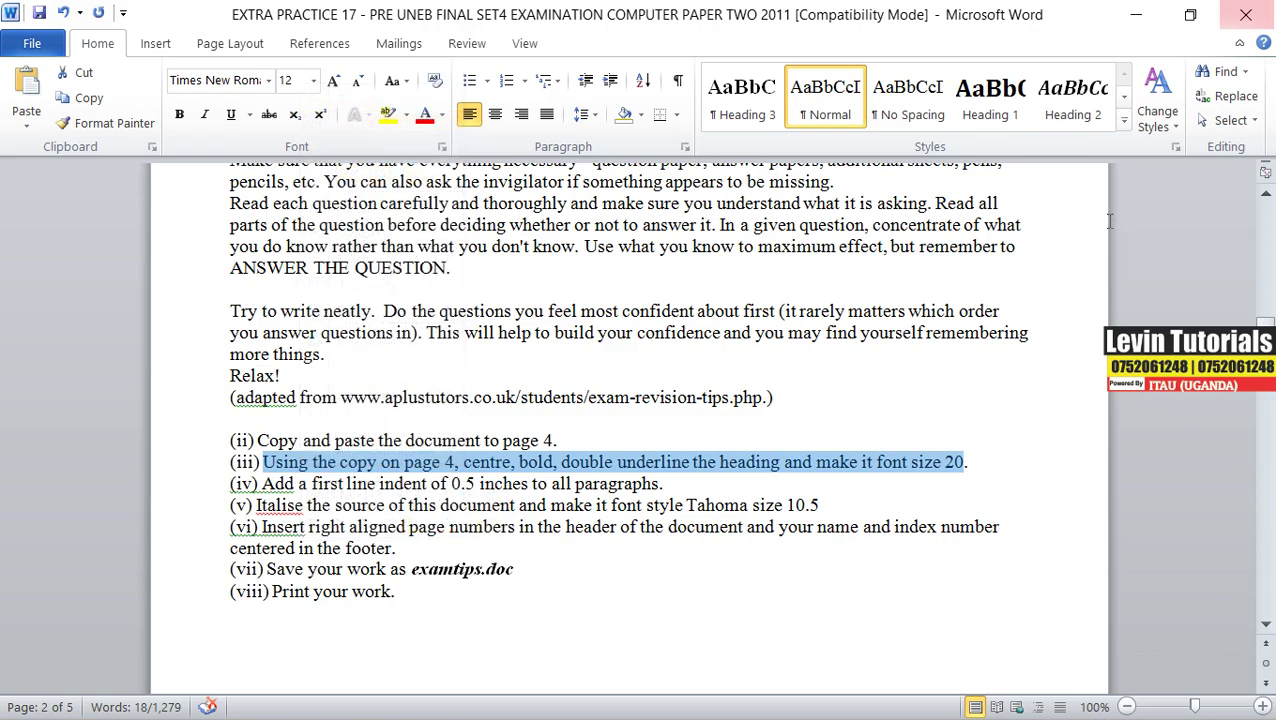
left_click(1136, 14)
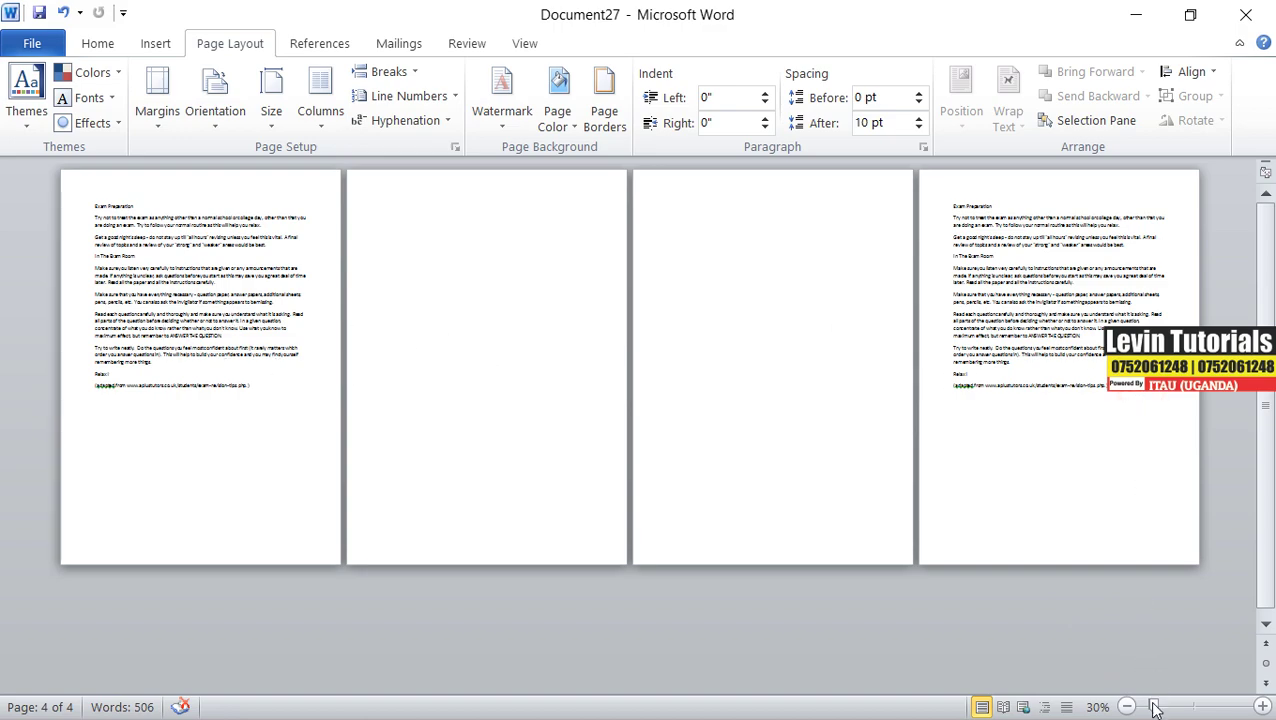
- At 78% zoom, paste instruction (iii) as plain text in a new paragraph below the source line
left_click_drag(1163, 708, 1182, 708)
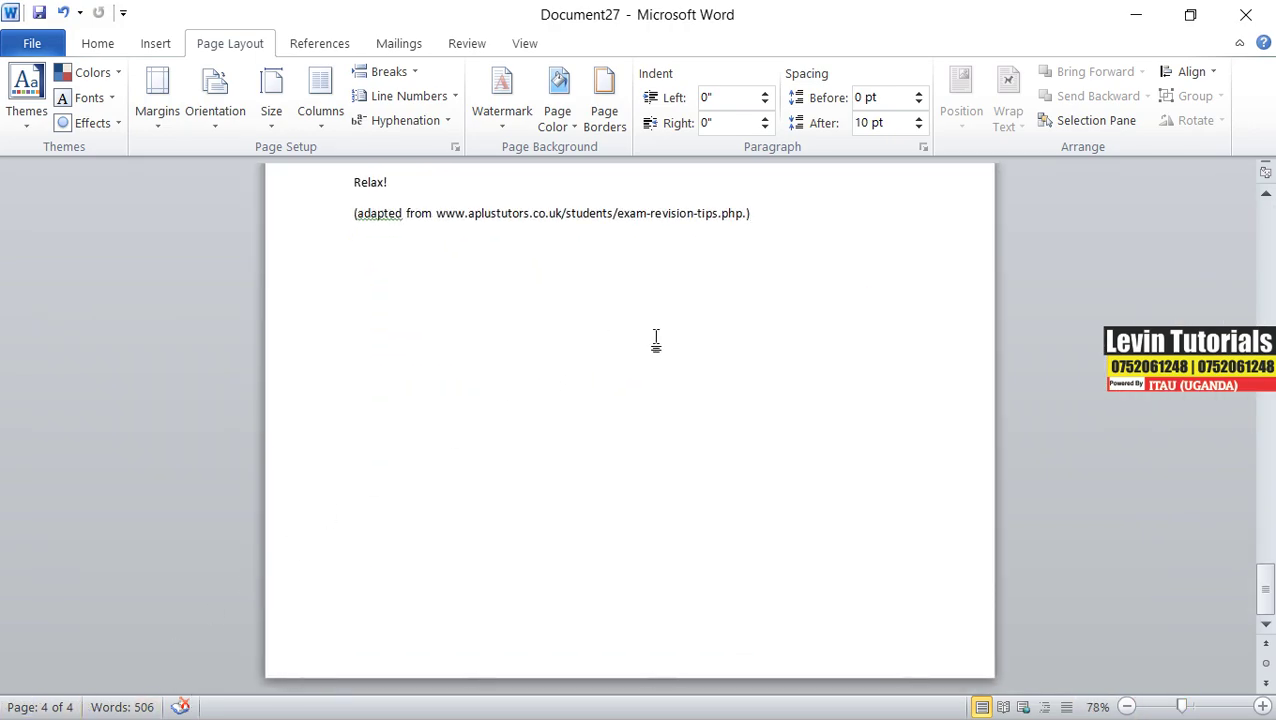
key("Return")
key("Return")
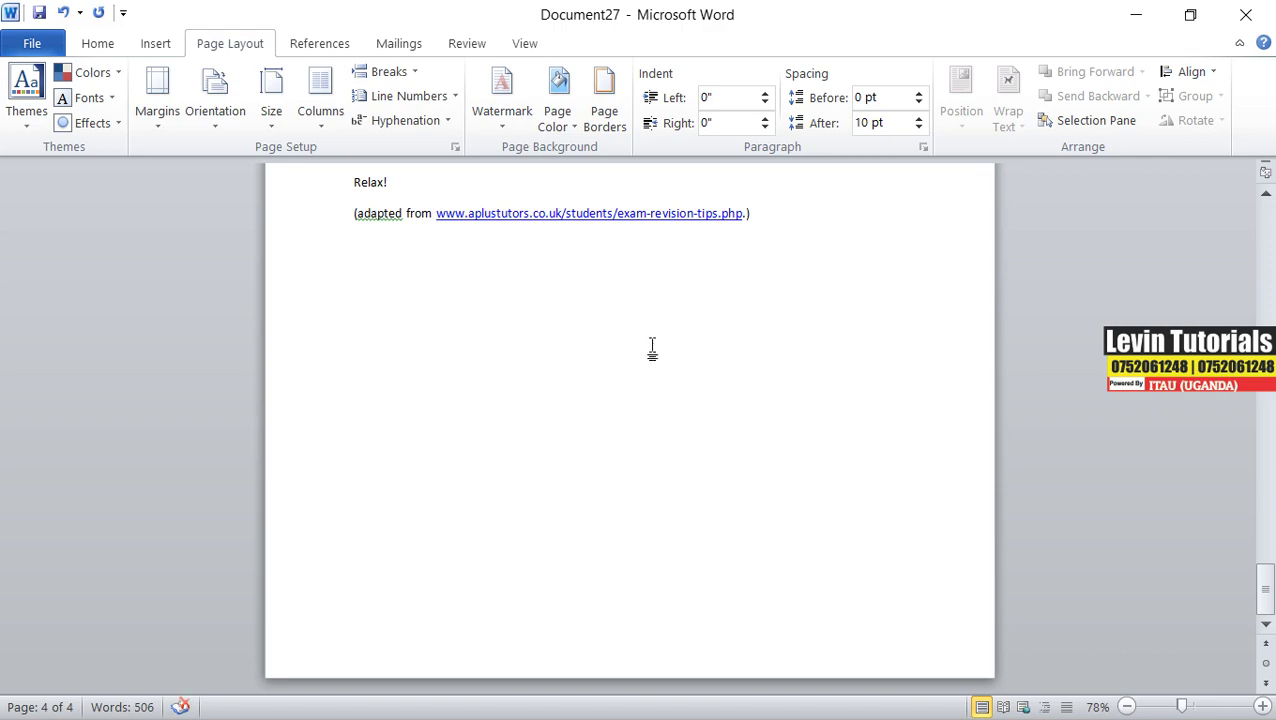
right_click(373, 274)
left_click(482, 361)
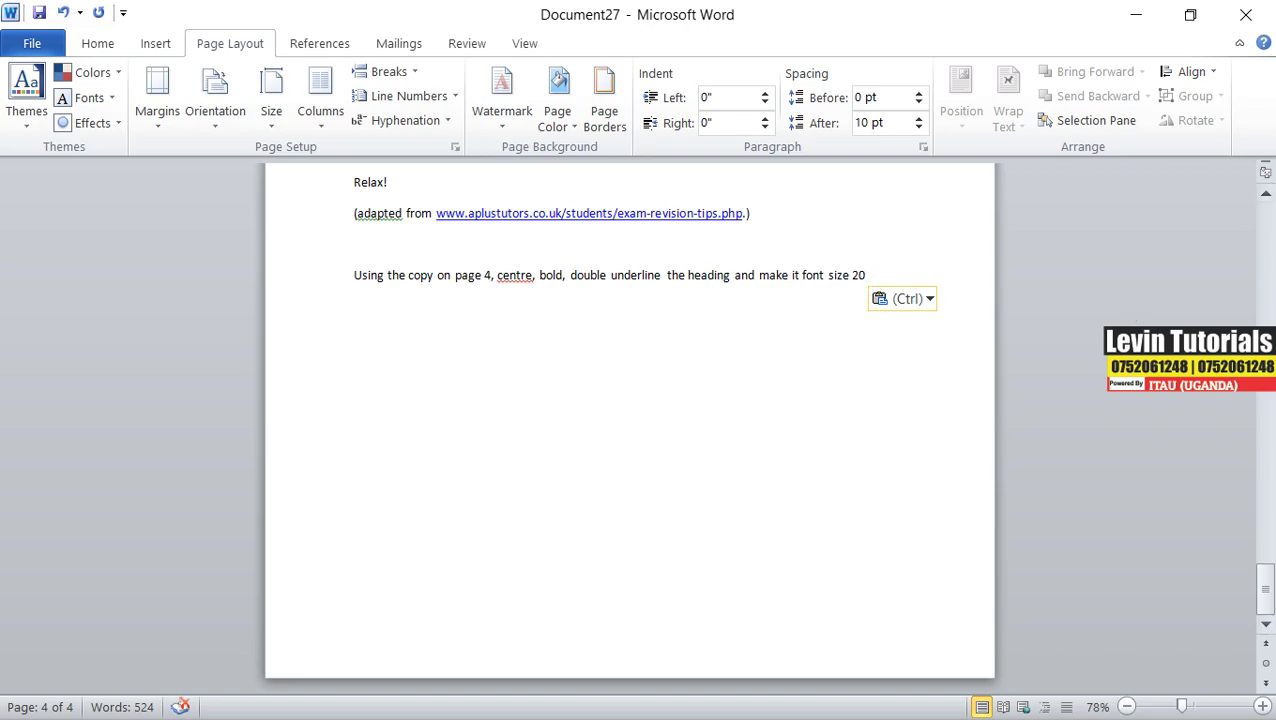
- Center the page 4 'Exam Preparation' heading and make it bold
scroll(1265, 590, "up", 8)
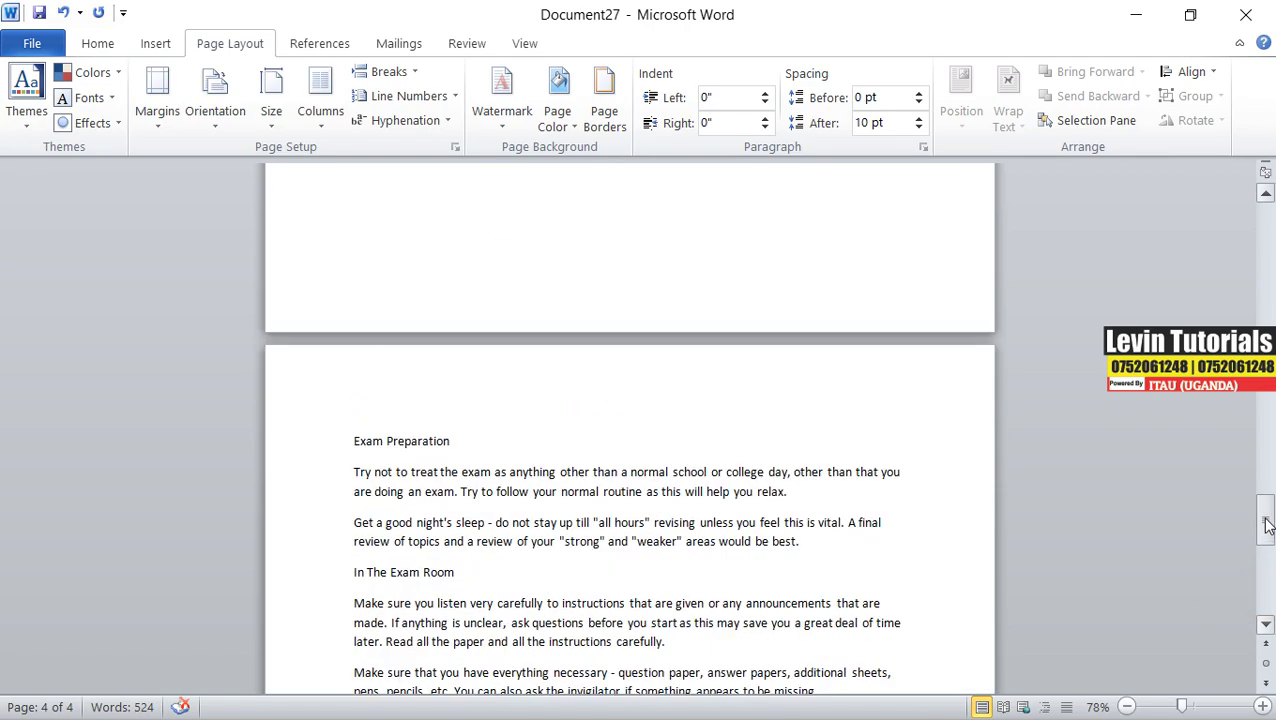
left_click_drag(459, 461, 333, 456)
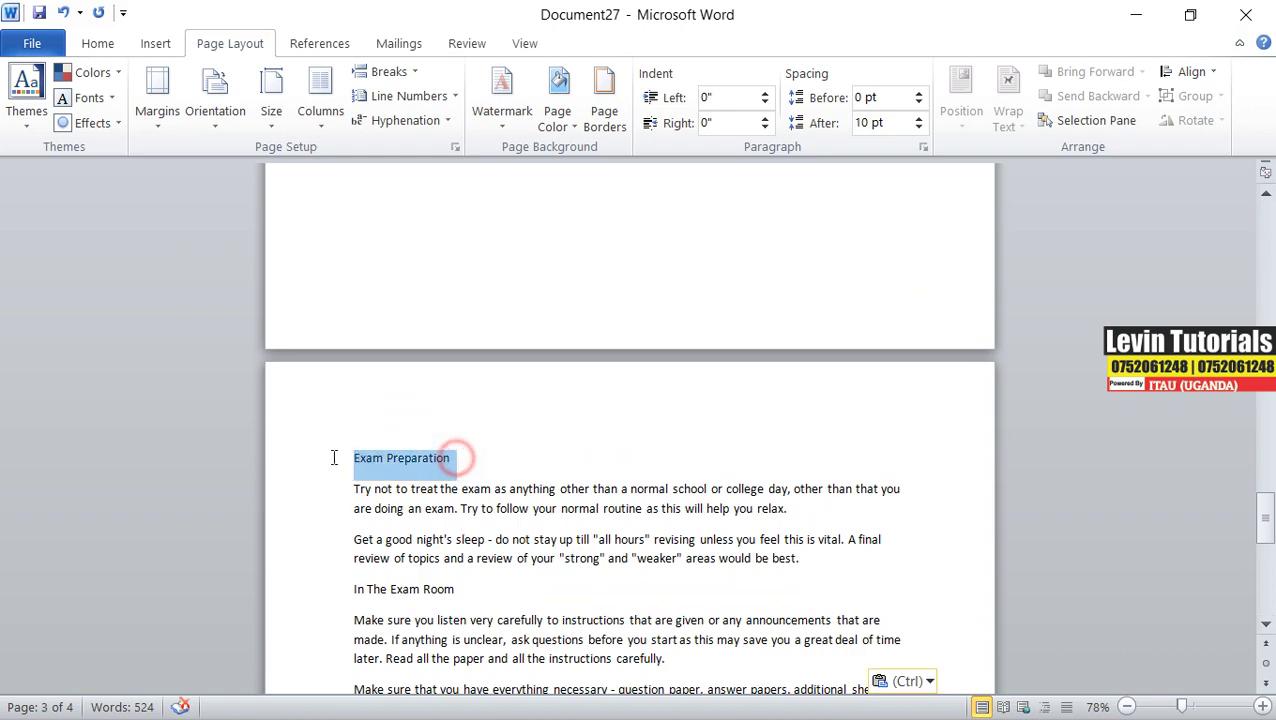
left_click(98, 44)
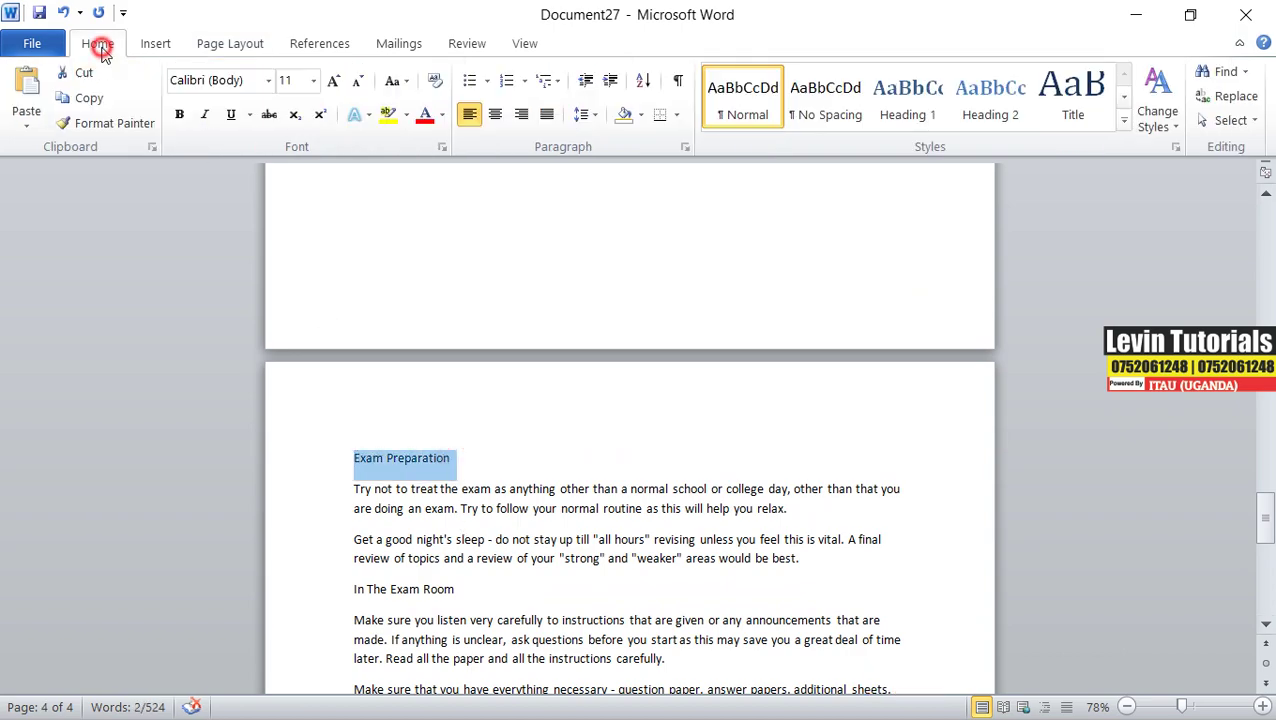
left_click(494, 114)
left_click(179, 114)
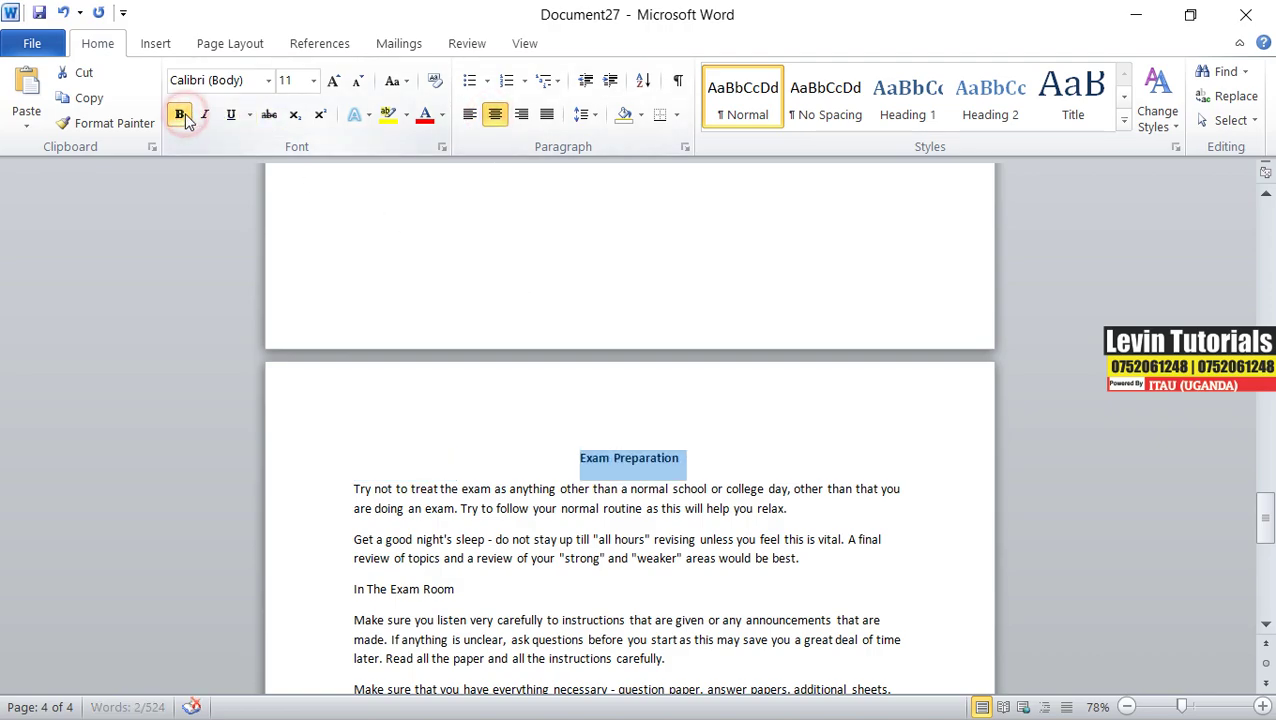
scroll(590, 510, "down", 4)
scroll(590, 508, "down", 4)
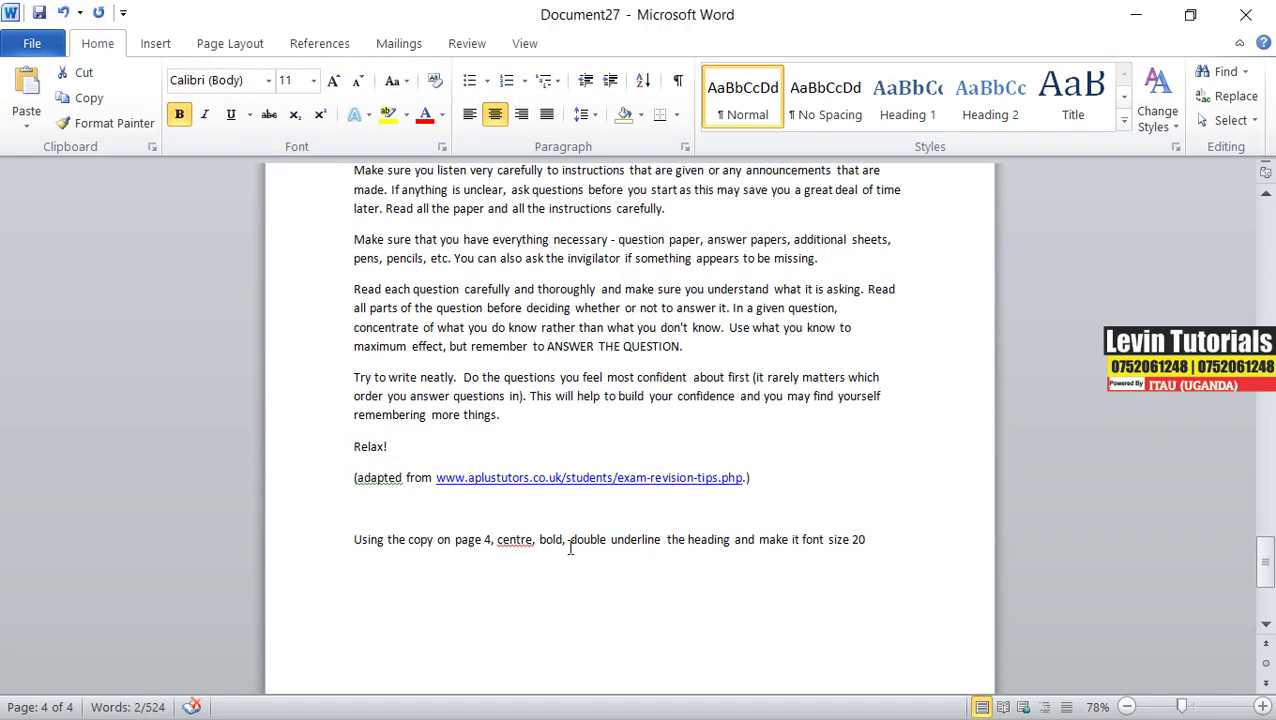
scroll(522, 436, "up", 6)
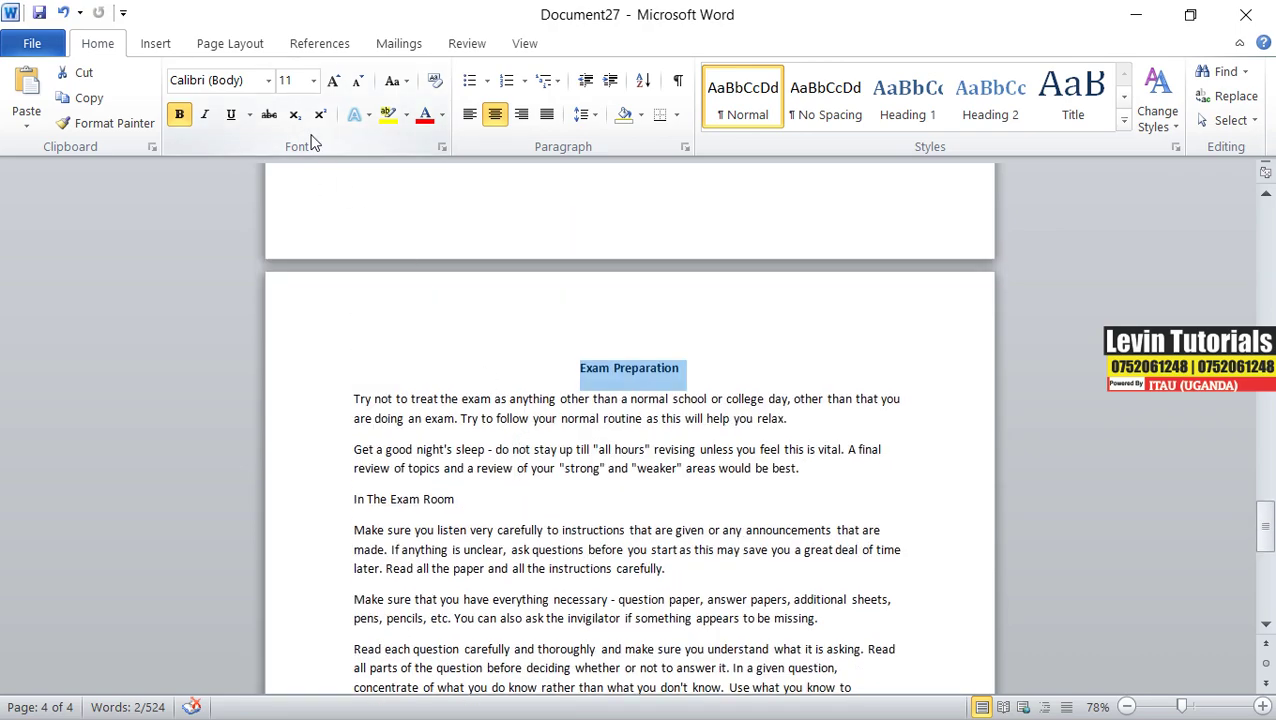
- Give the heading a double underline and set its font size to 20
left_click(250, 115)
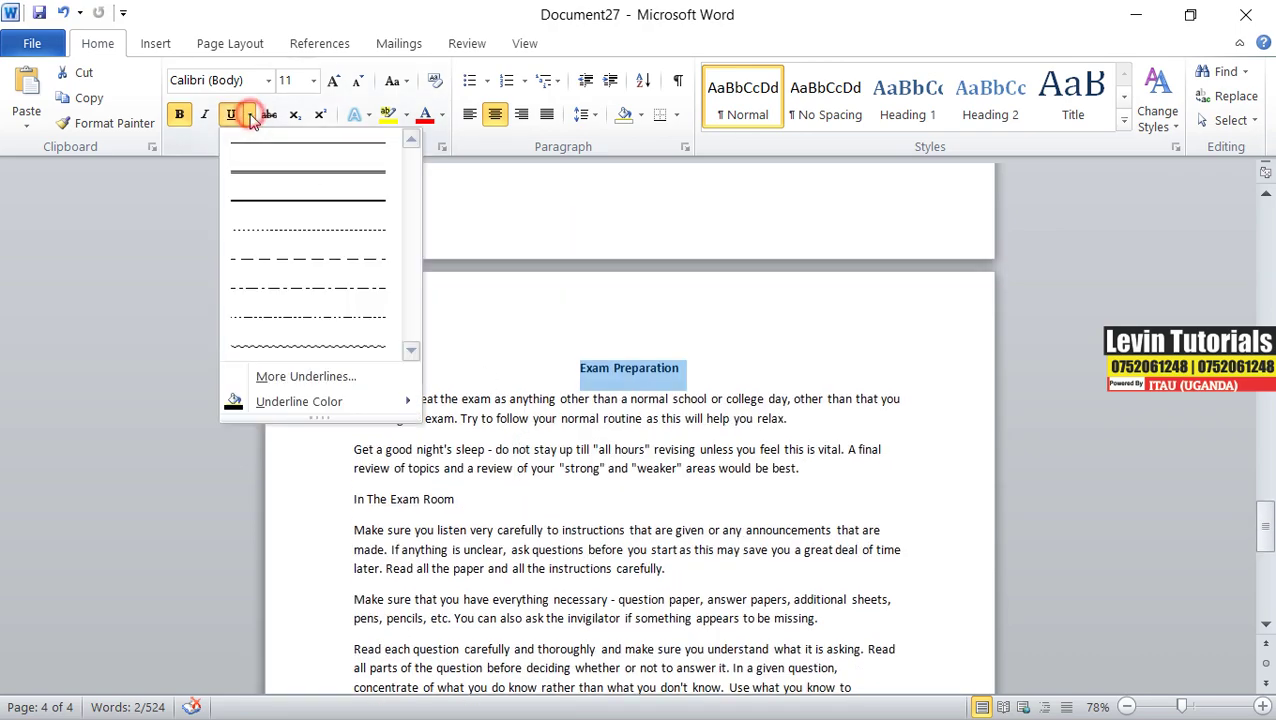
left_click(263, 177)
scroll(728, 505, "down", 8)
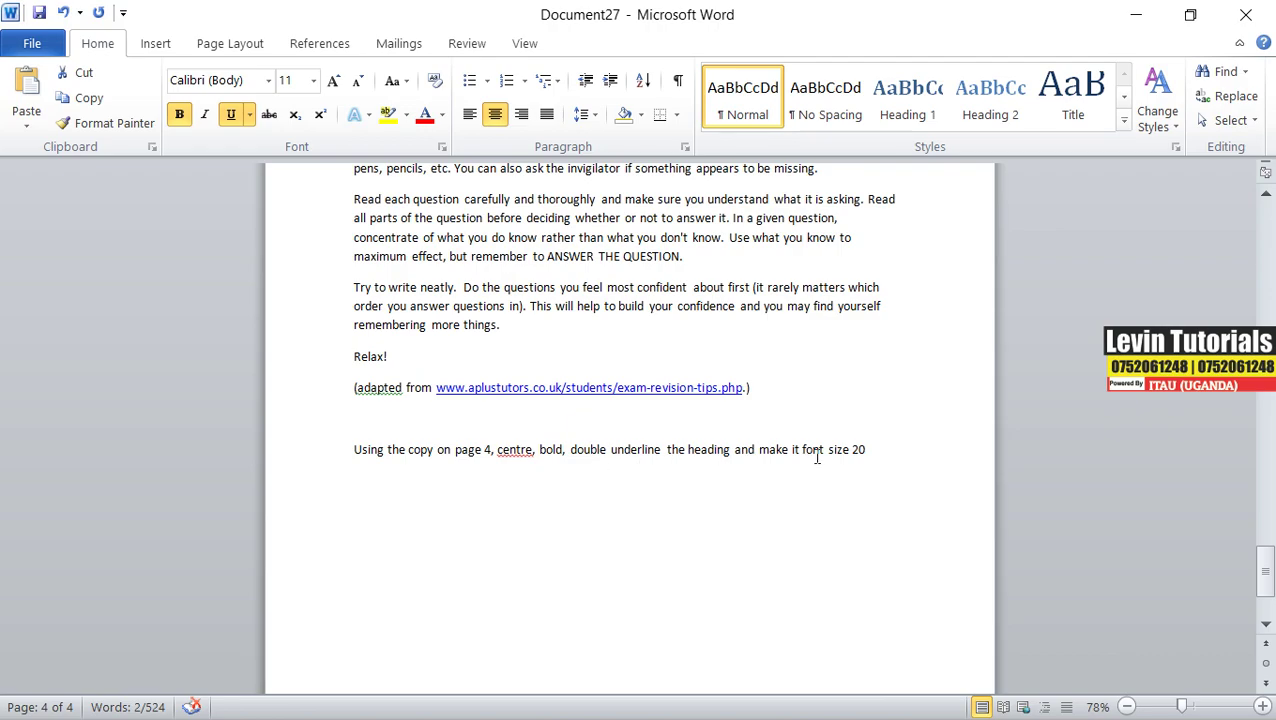
scroll(855, 452, "up", 9)
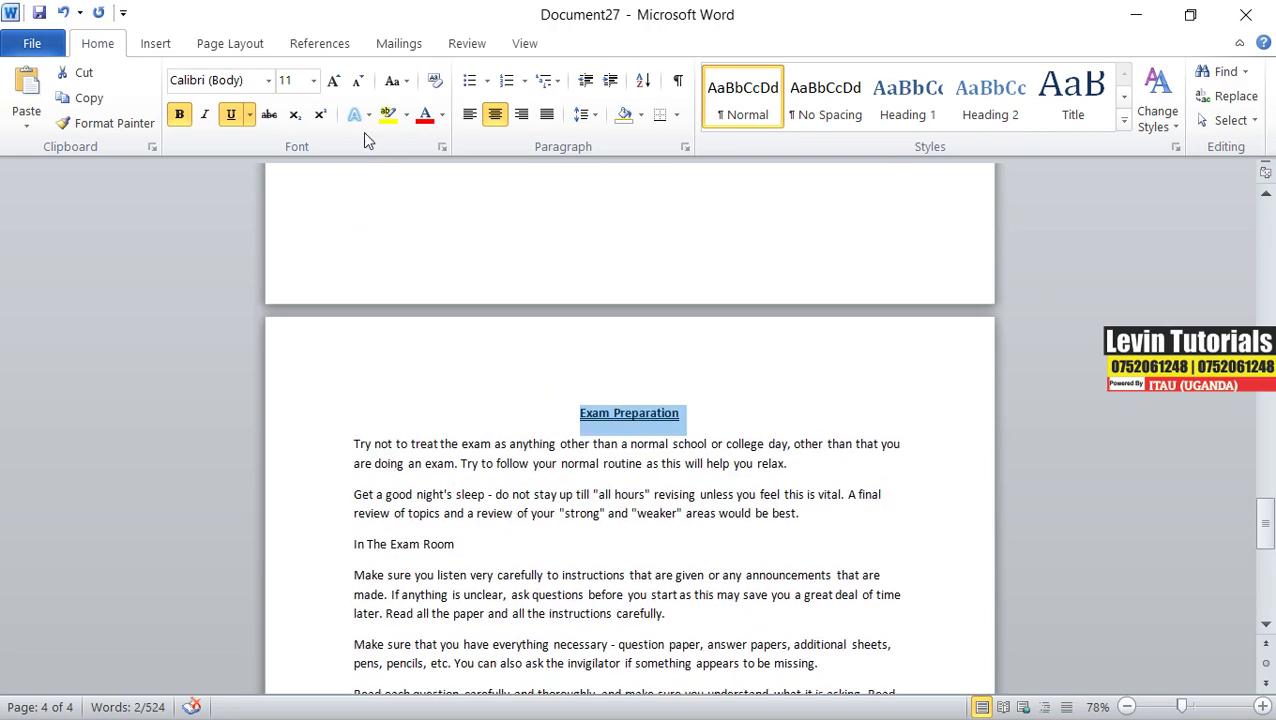
left_click(313, 81)
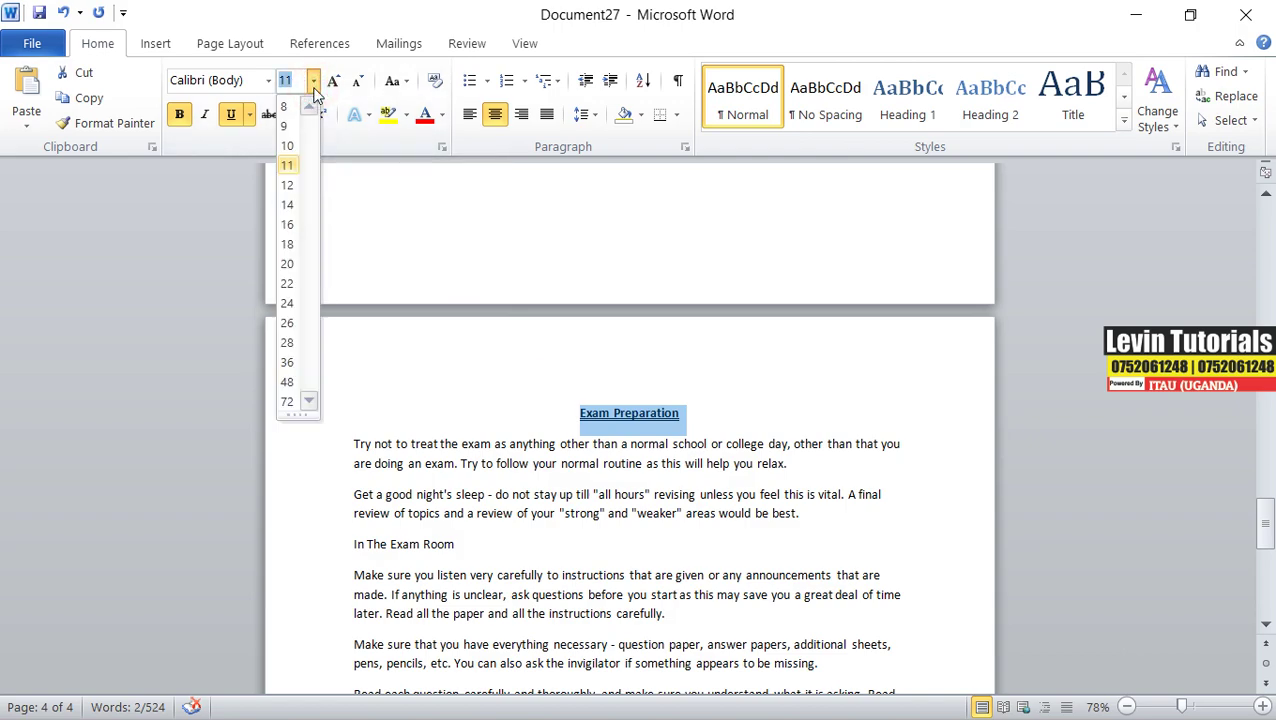
left_click(288, 264)
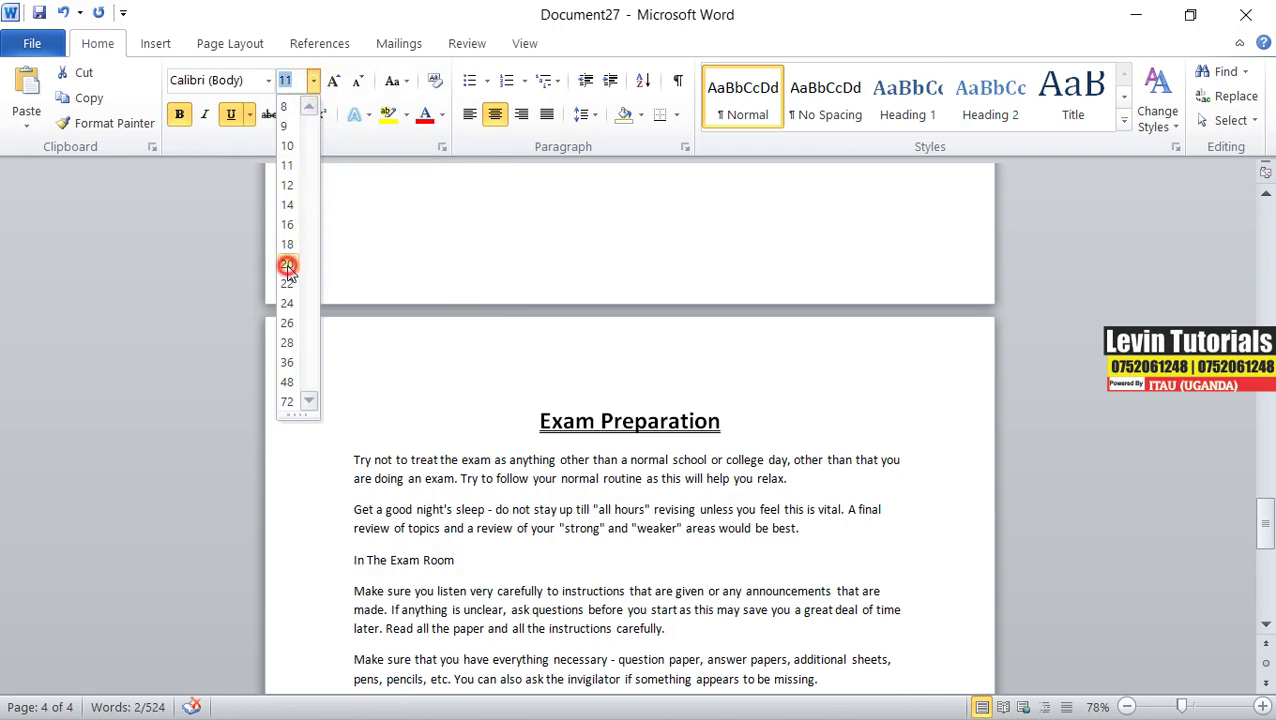
left_click(745, 436)
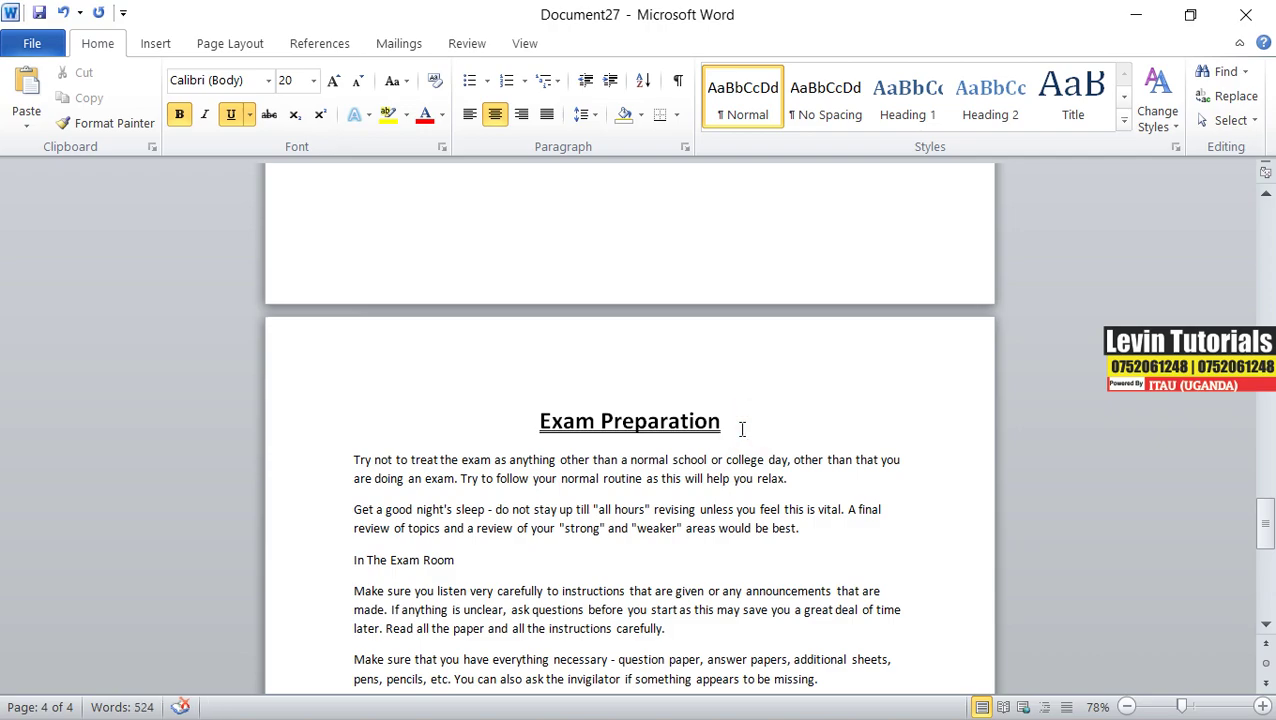
scroll(741, 429, "down", 8)
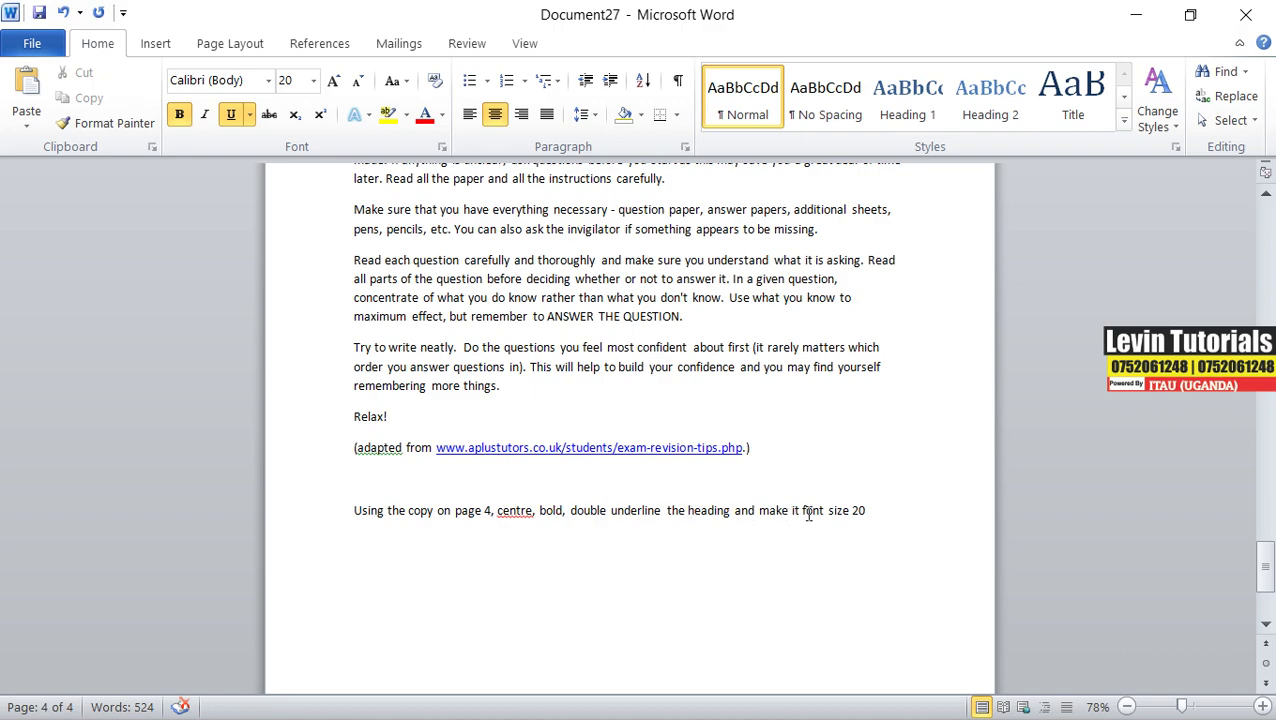
- Delete the pasted instruction line, leaving an empty paragraph, and switch back to the exam paper
left_click_drag(874, 512, 359, 518)
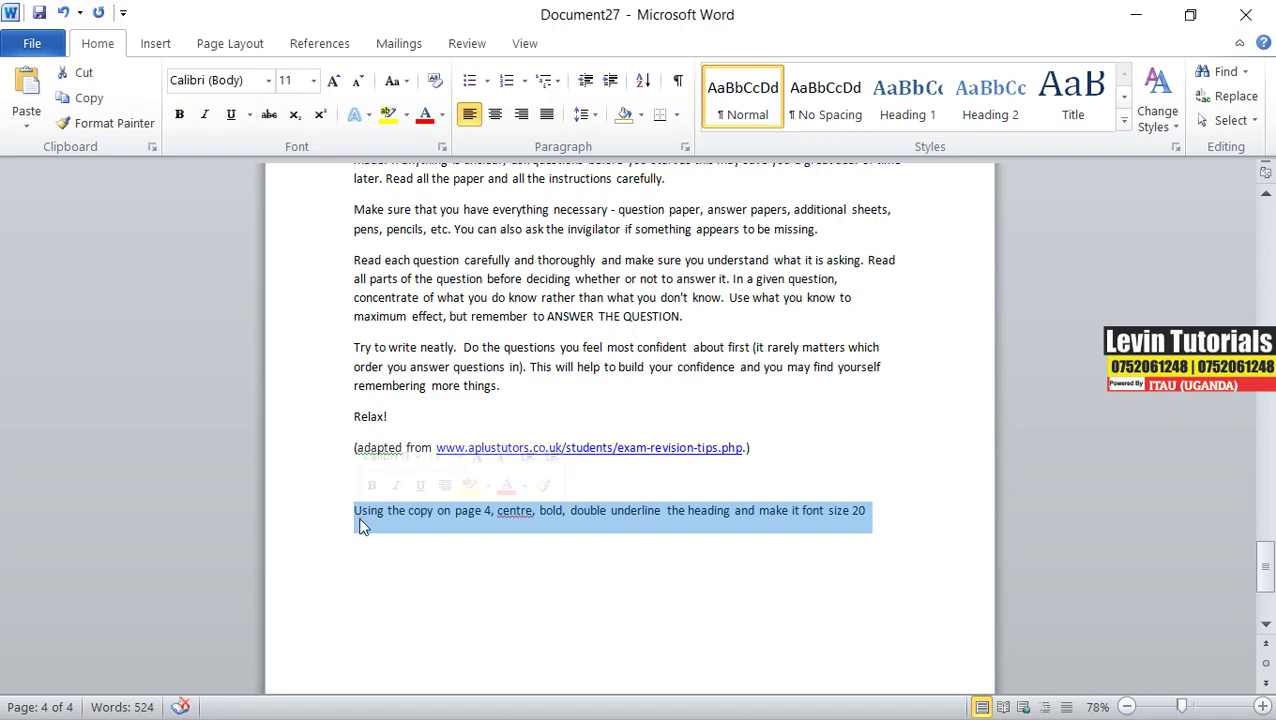
key("Delete")
key("BackSpace")
key("BackSpace")
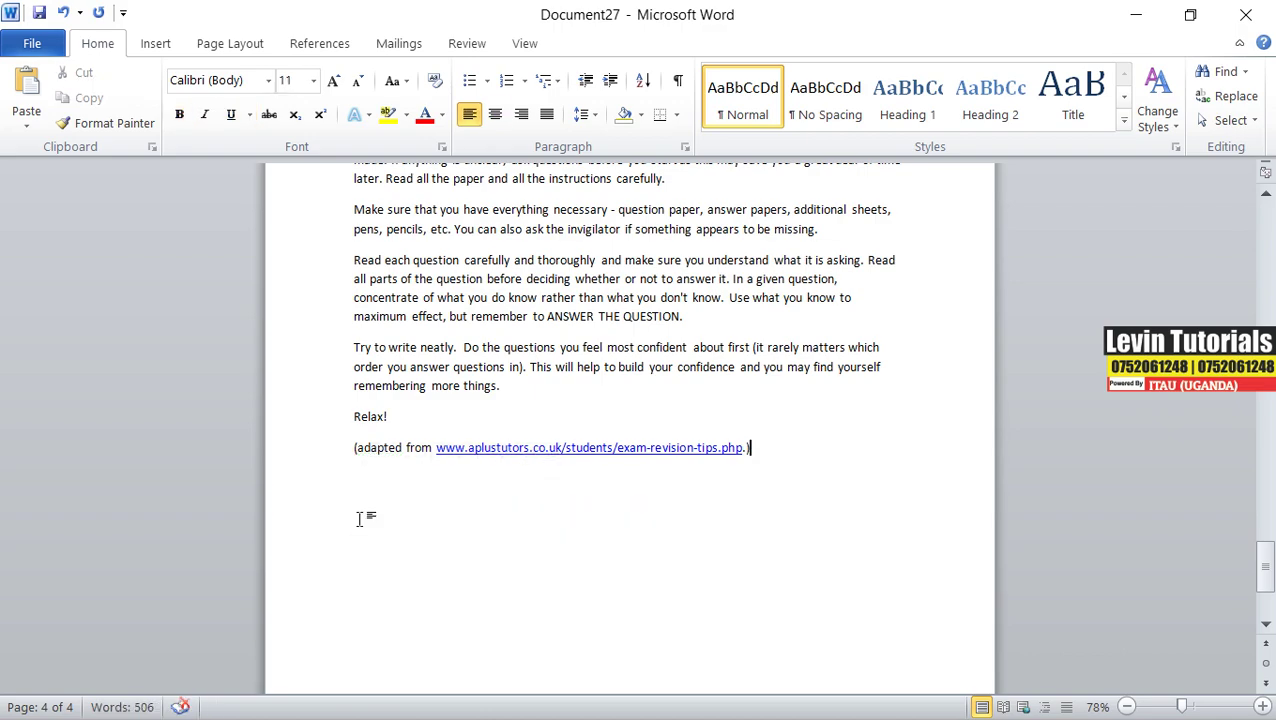
key("Return")
key("alt+Tab")
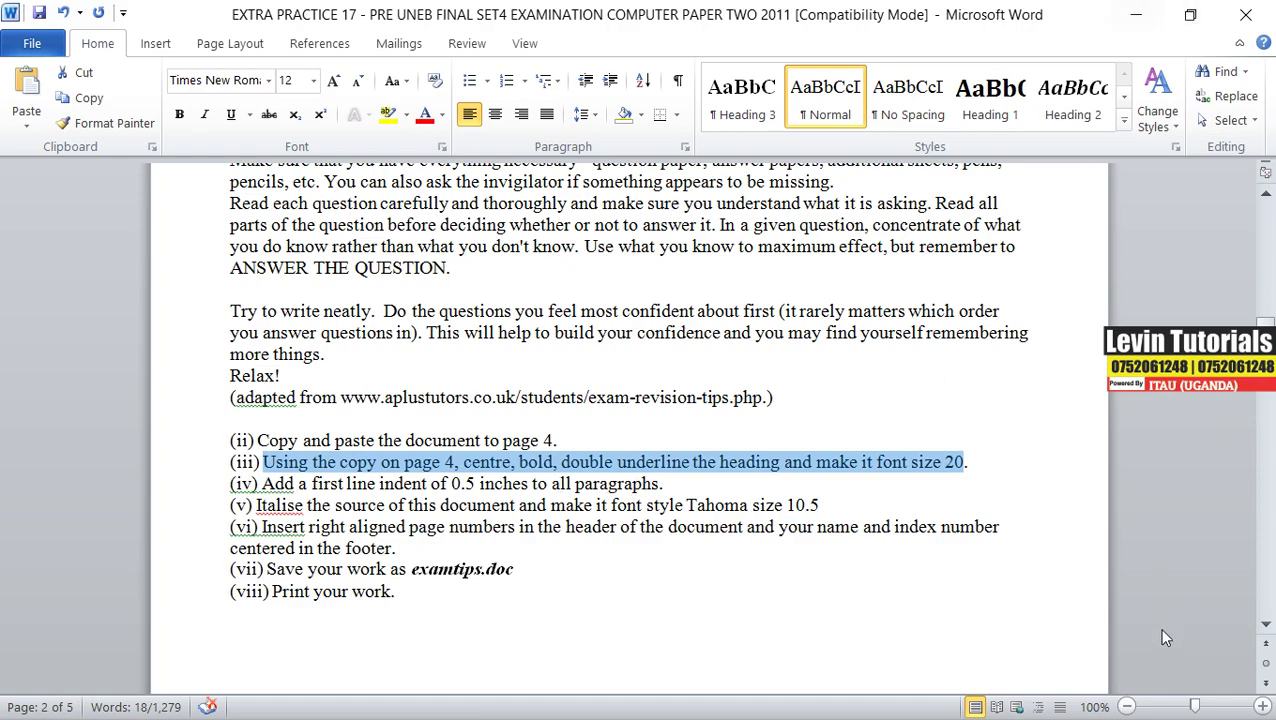
- Bring Document27 forward, select the body paragraphs under Exam Preparation, and open Paragraph settings
left_click(1142, 16)
scroll(381, 316, "up", 3)
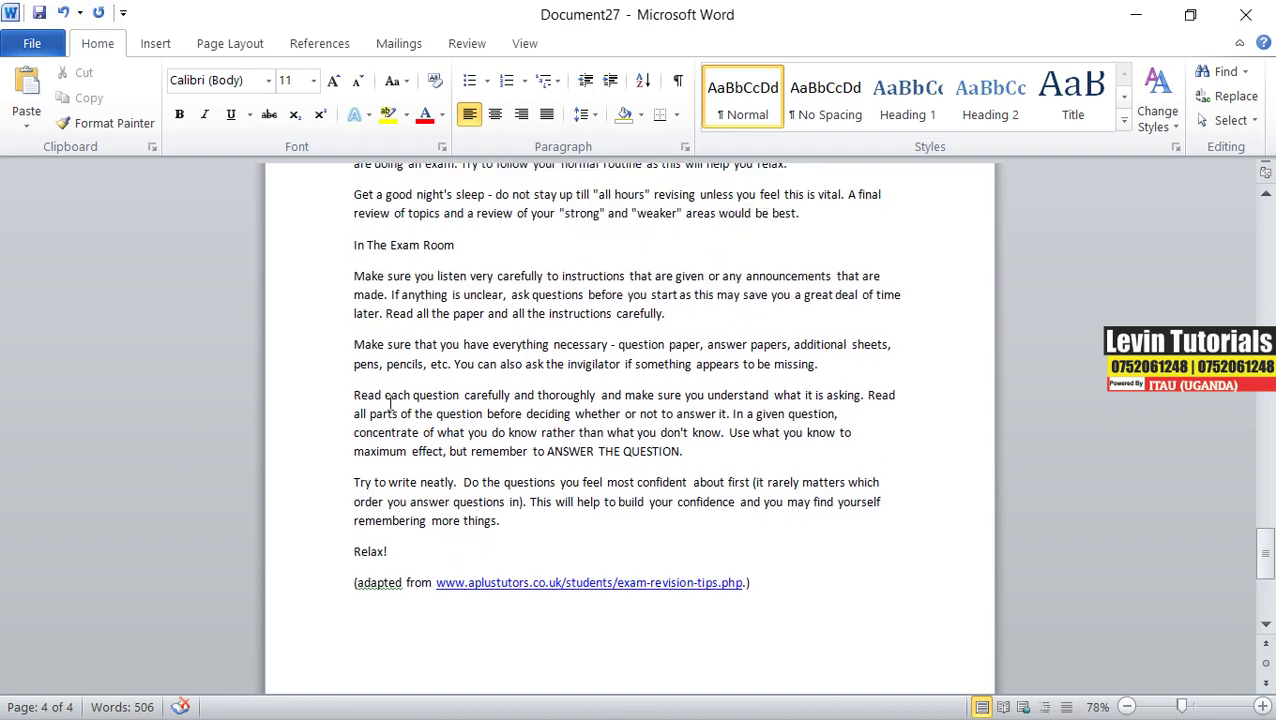
scroll(381, 316, "up", 2)
left_click_drag(354, 235, 530, 645)
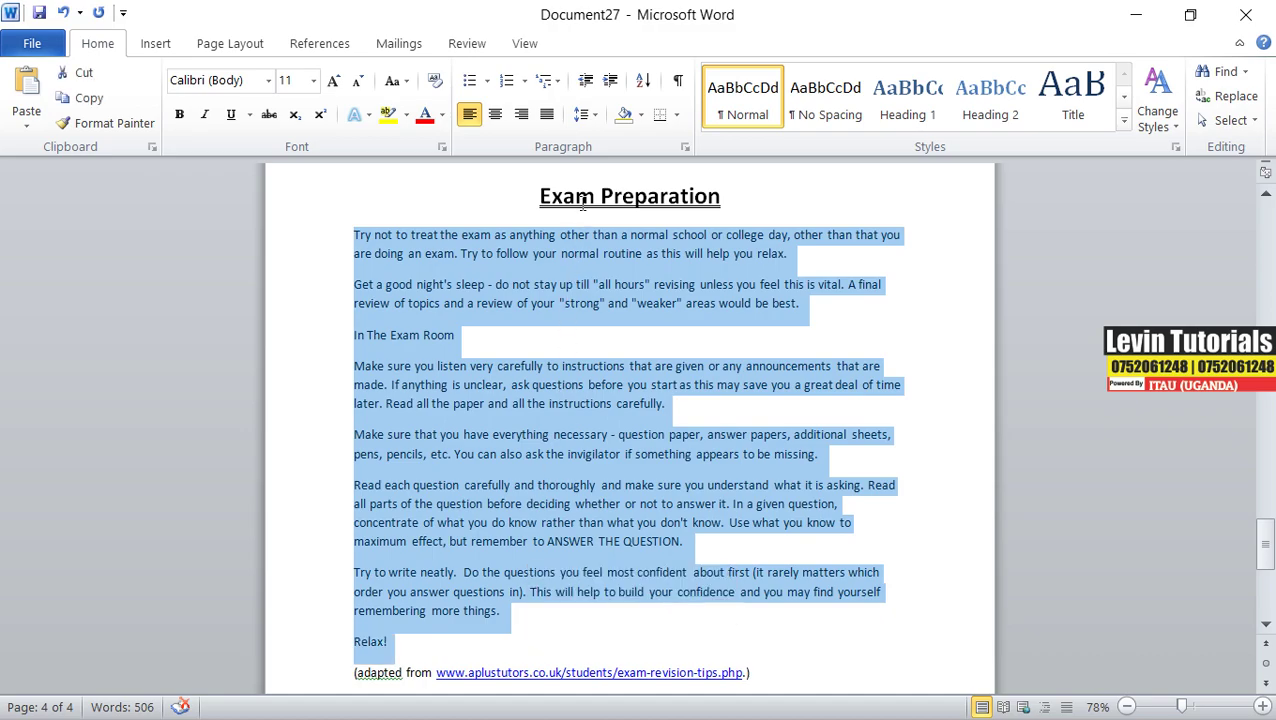
left_click(684, 149)
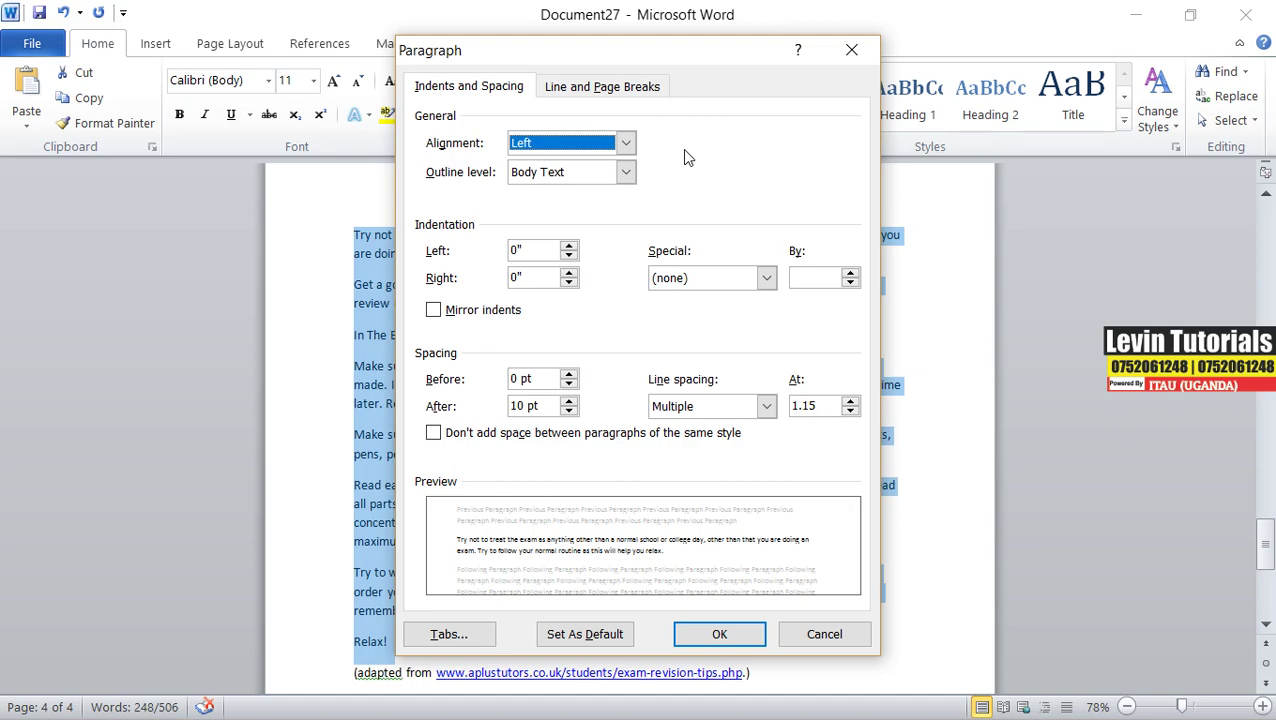
- In the Paragraph dialog, set Left indent to 0 and Special to First line by 0.5", then apply
double_click(530, 252)
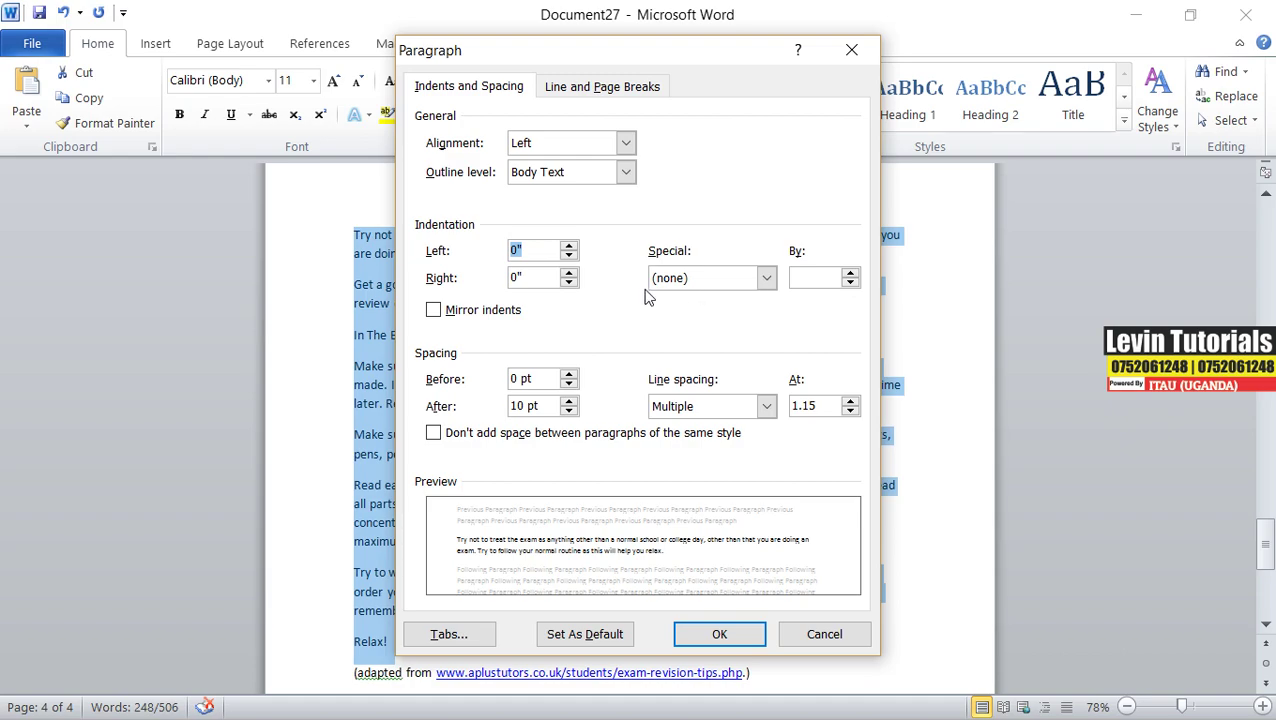
type("0.5")
left_click(766, 278)
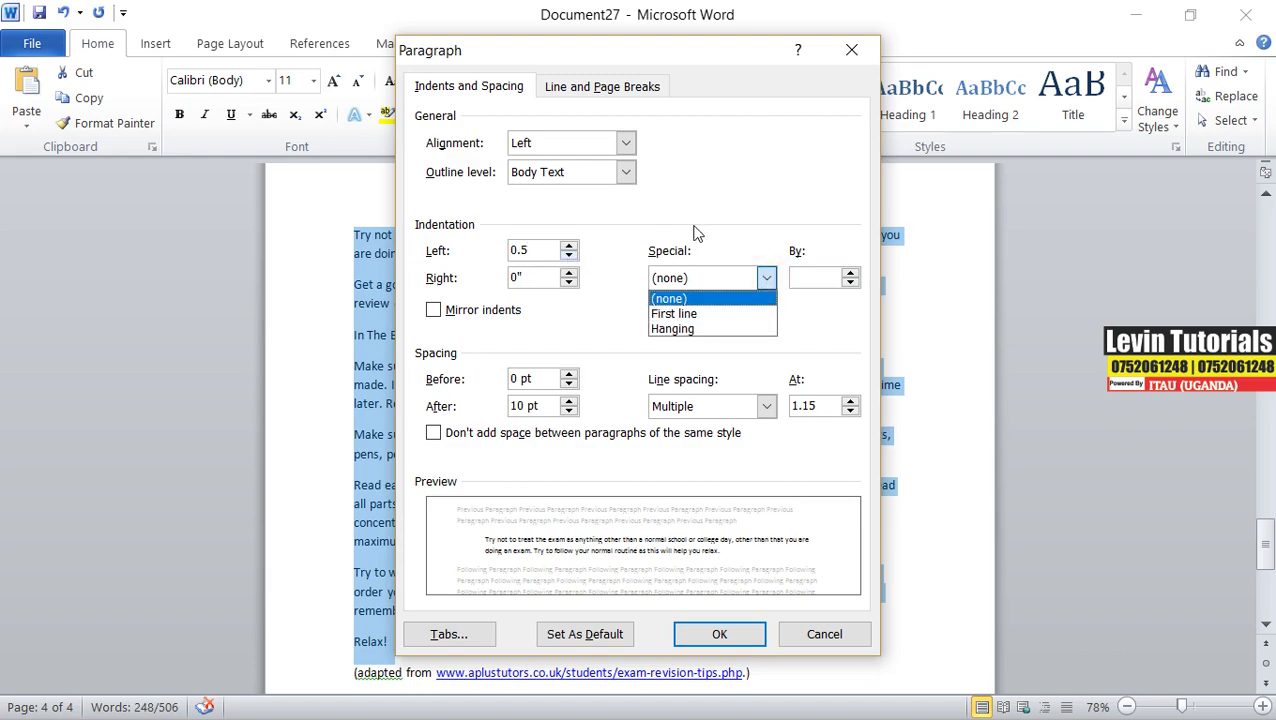
left_click(614, 230)
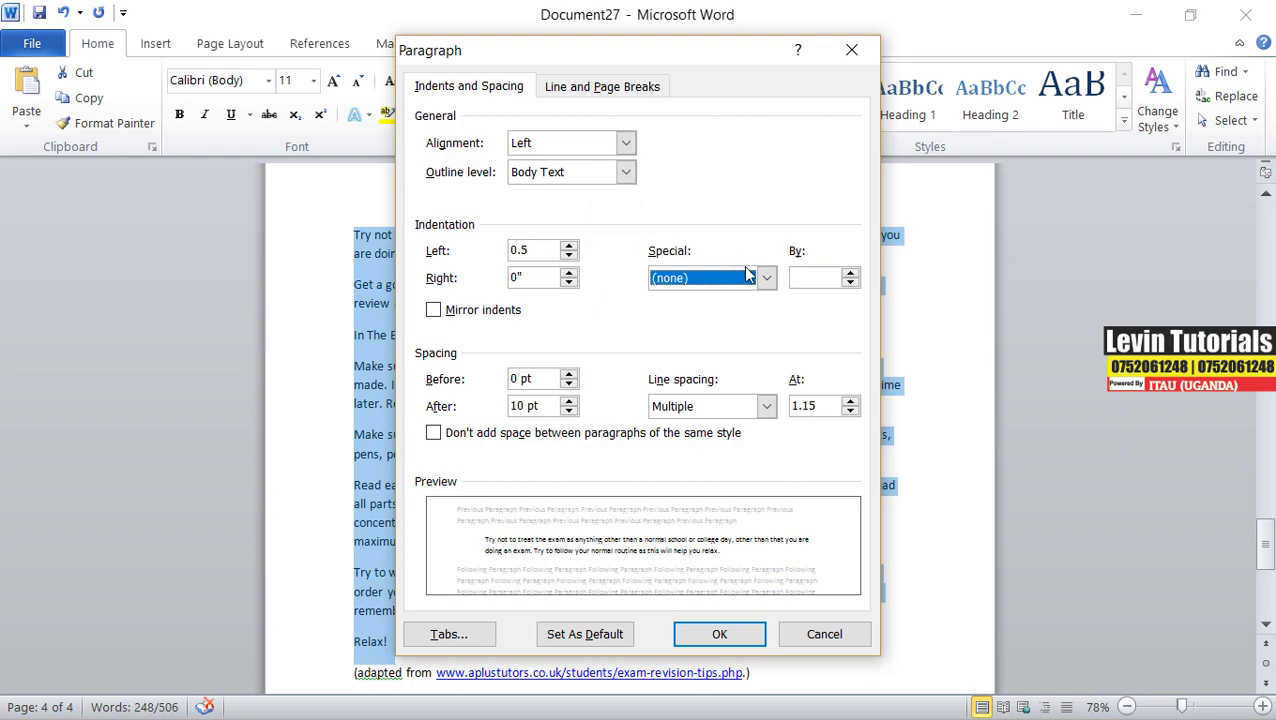
left_click(765, 278)
left_click(736, 316)
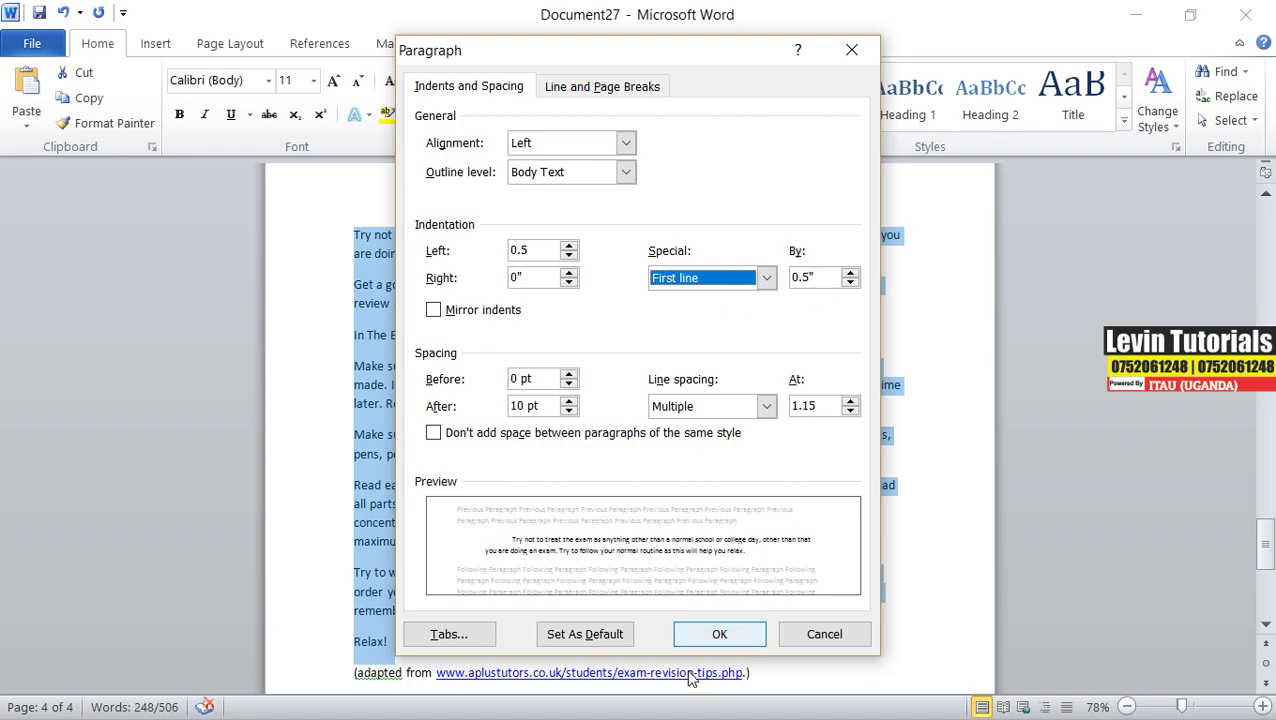
left_click_drag(712, 641, 570, 504)
double_click(541, 251)
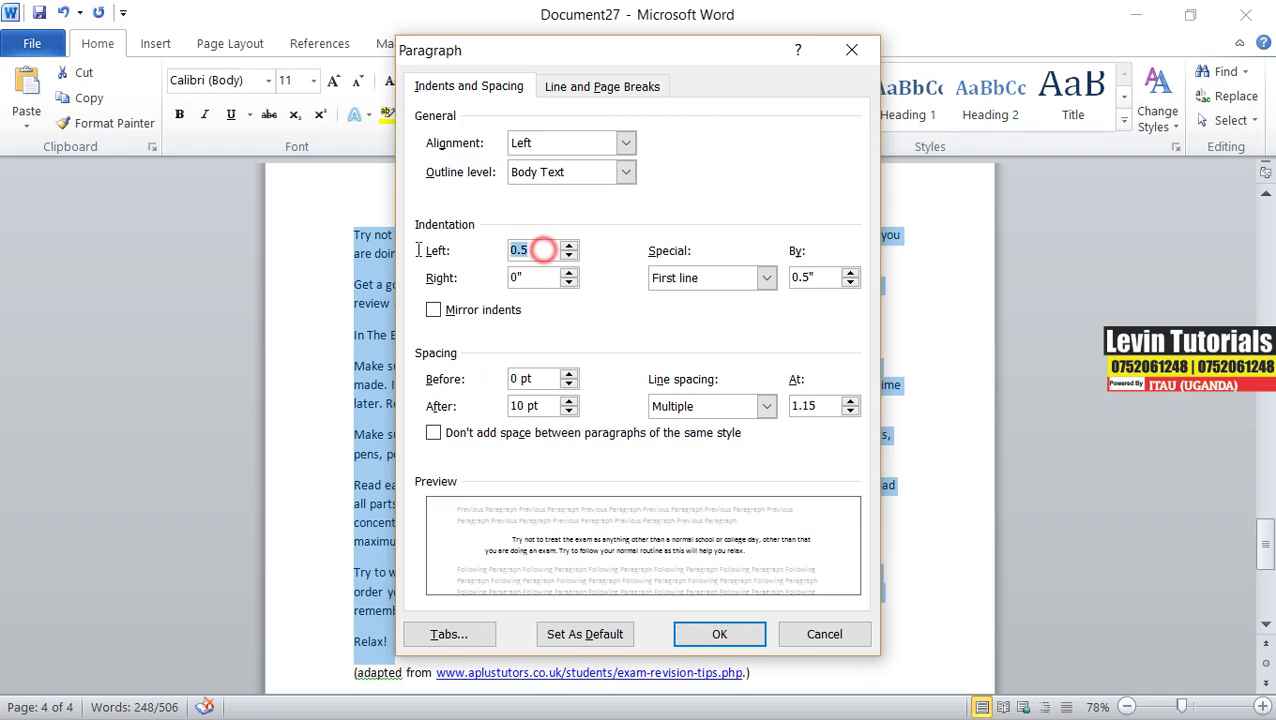
type("0")
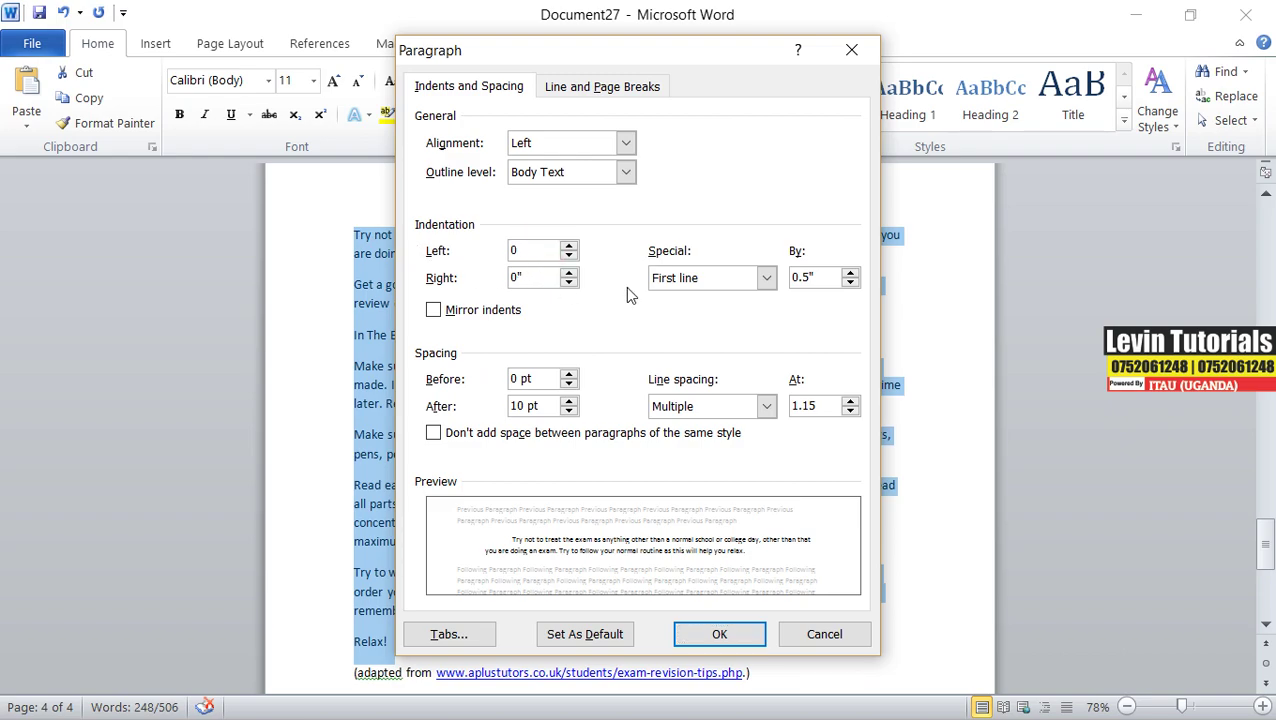
left_click(712, 278)
left_click(760, 277)
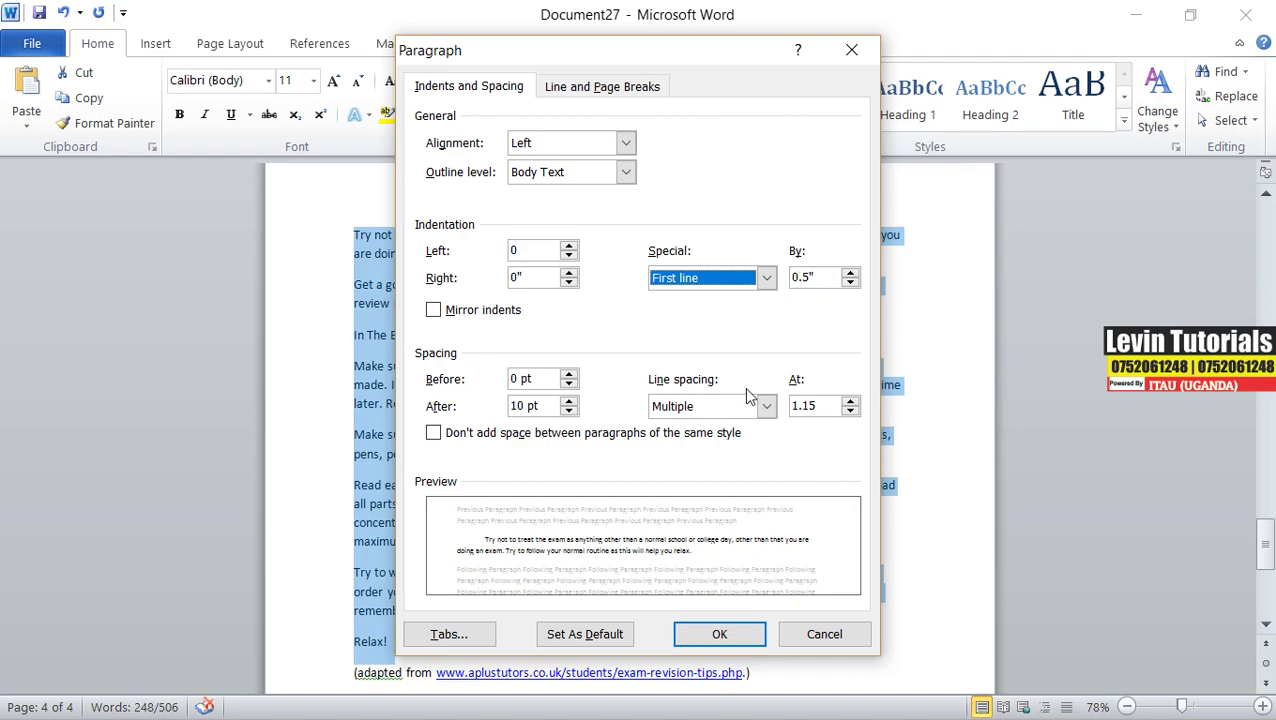
left_click(722, 636)
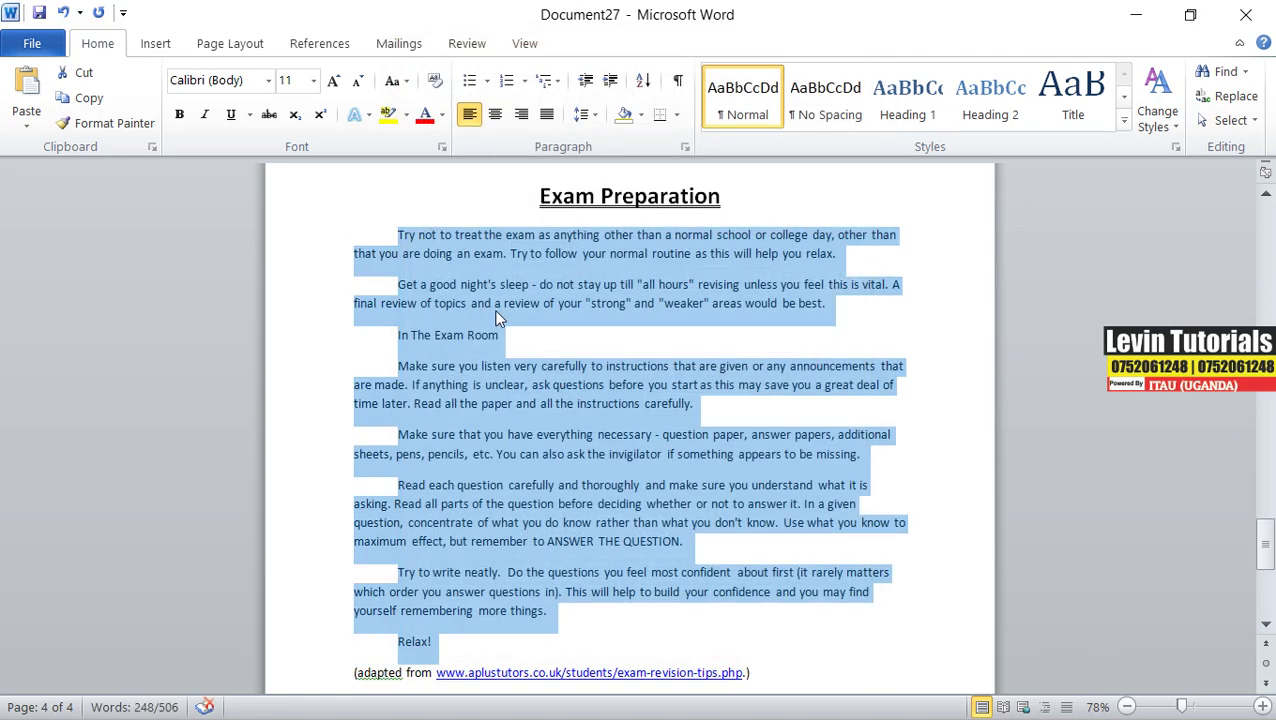
left_click(395, 233)
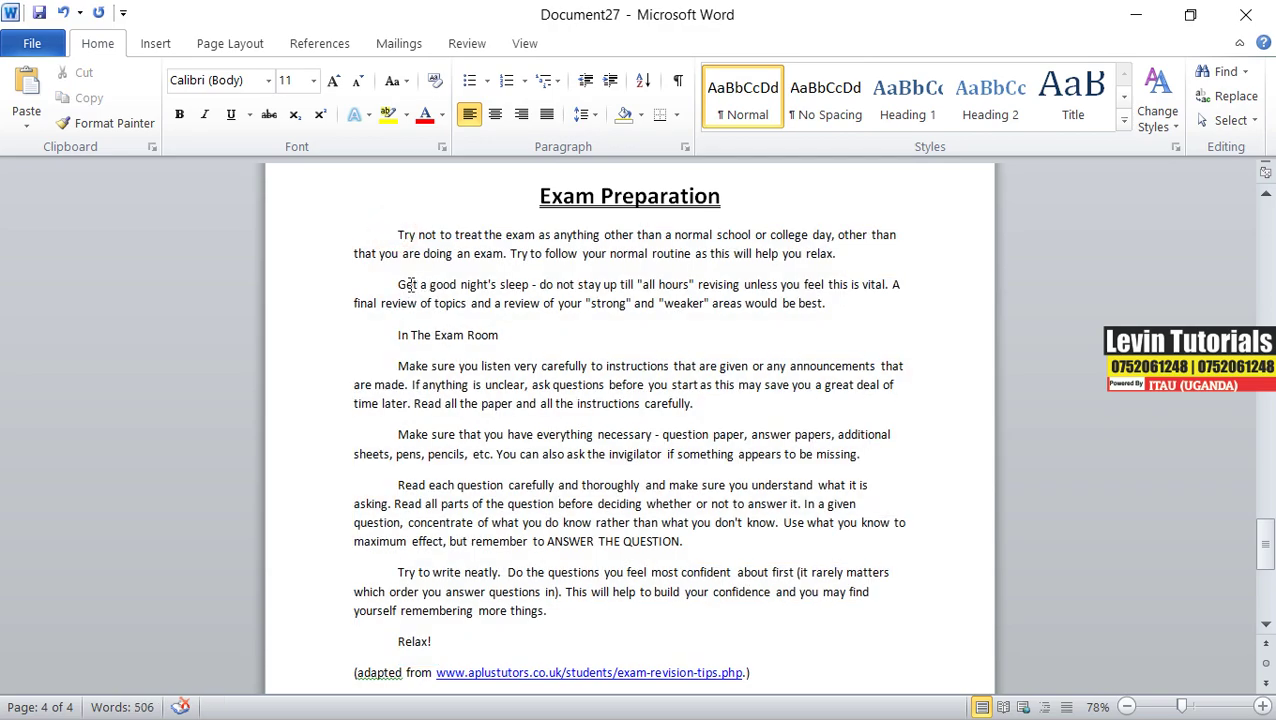
- Undo the first-line indents and reselect the body paragraphs down to 'Relax!'
left_click(378, 232)
key("ctrl+z")
left_click(497, 612)
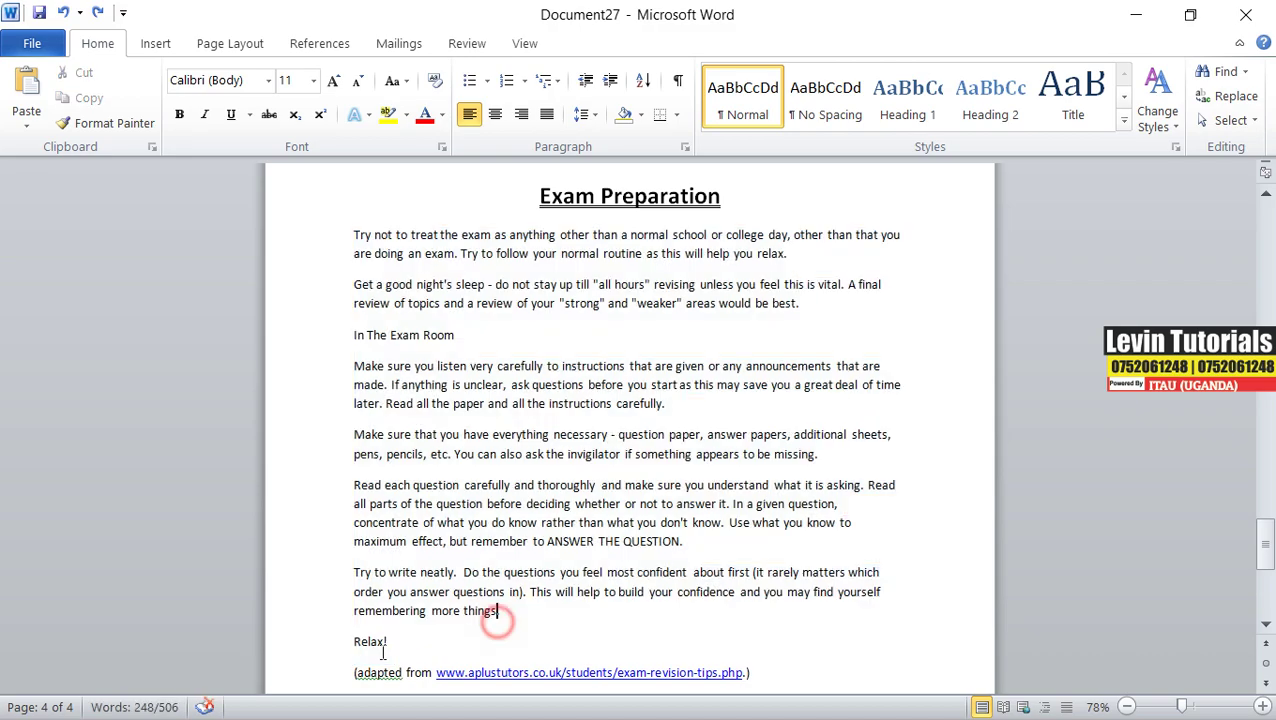
left_click_drag(388, 643, 335, 240)
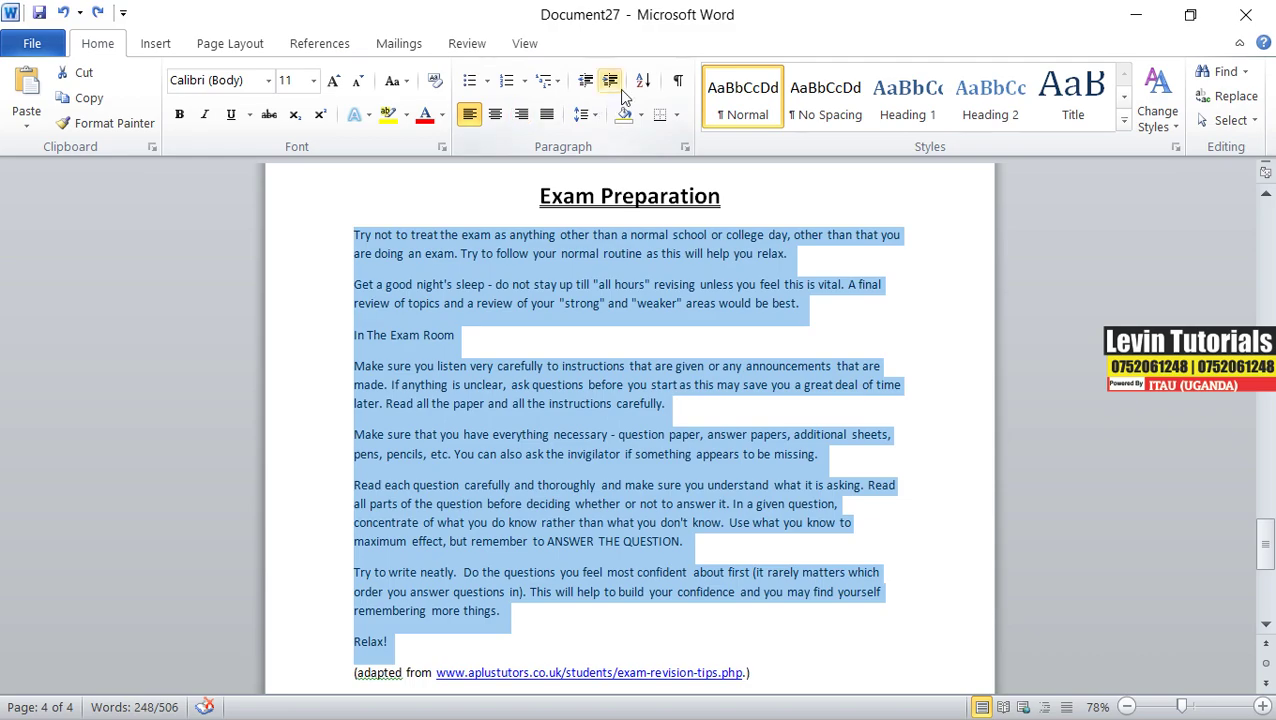
- Reapply a 0.5" First line special indent to the selected paragraphs
left_click(685, 150)
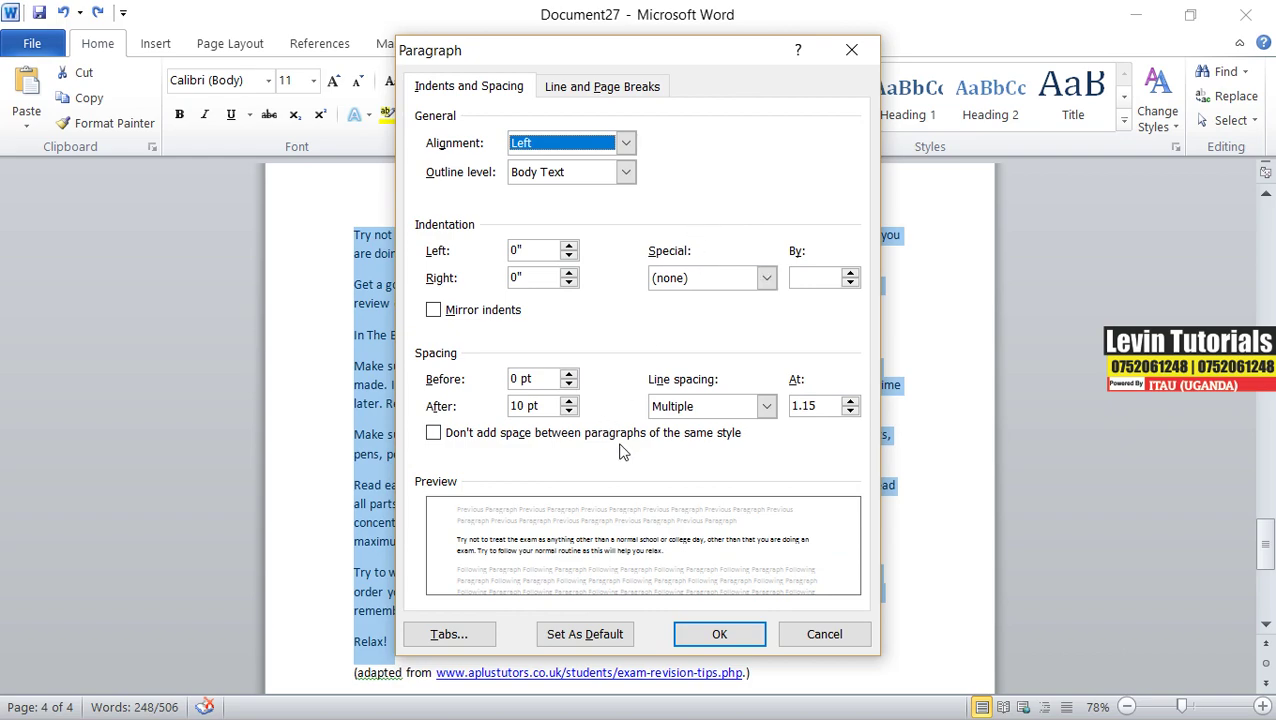
left_click(768, 282)
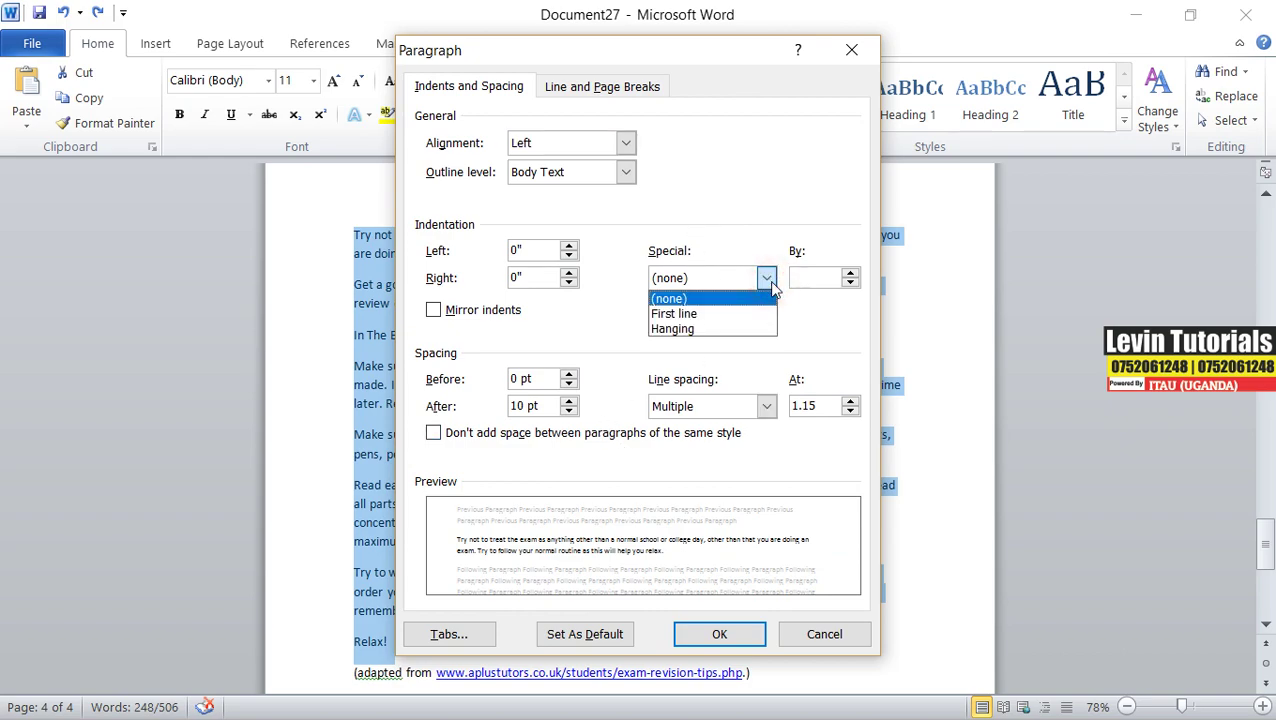
left_click(698, 313)
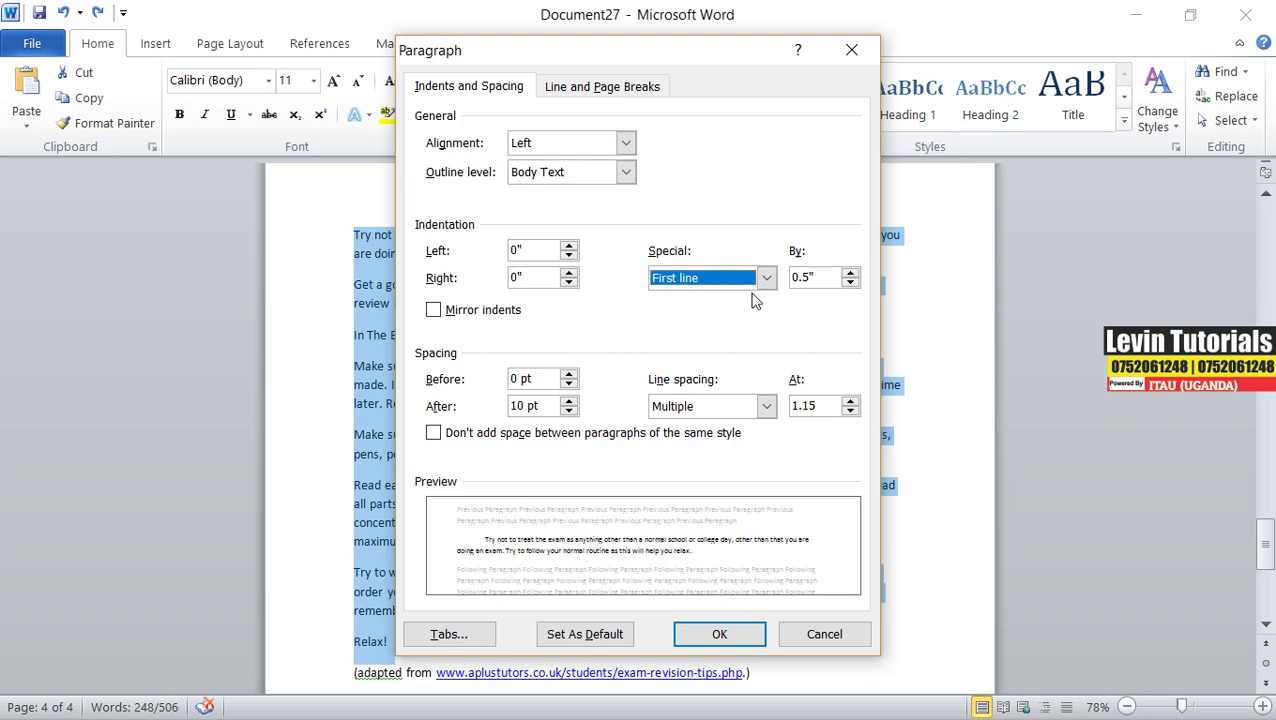
double_click(821, 278)
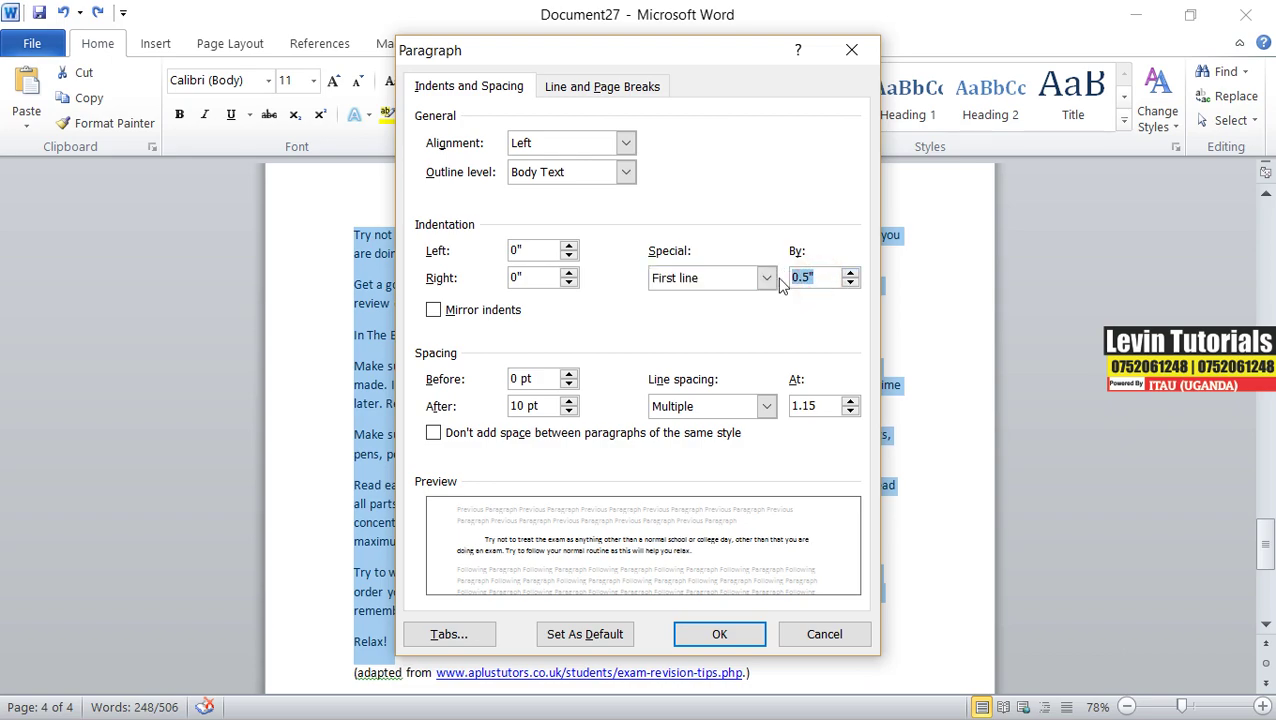
type("0.")
left_click(700, 634)
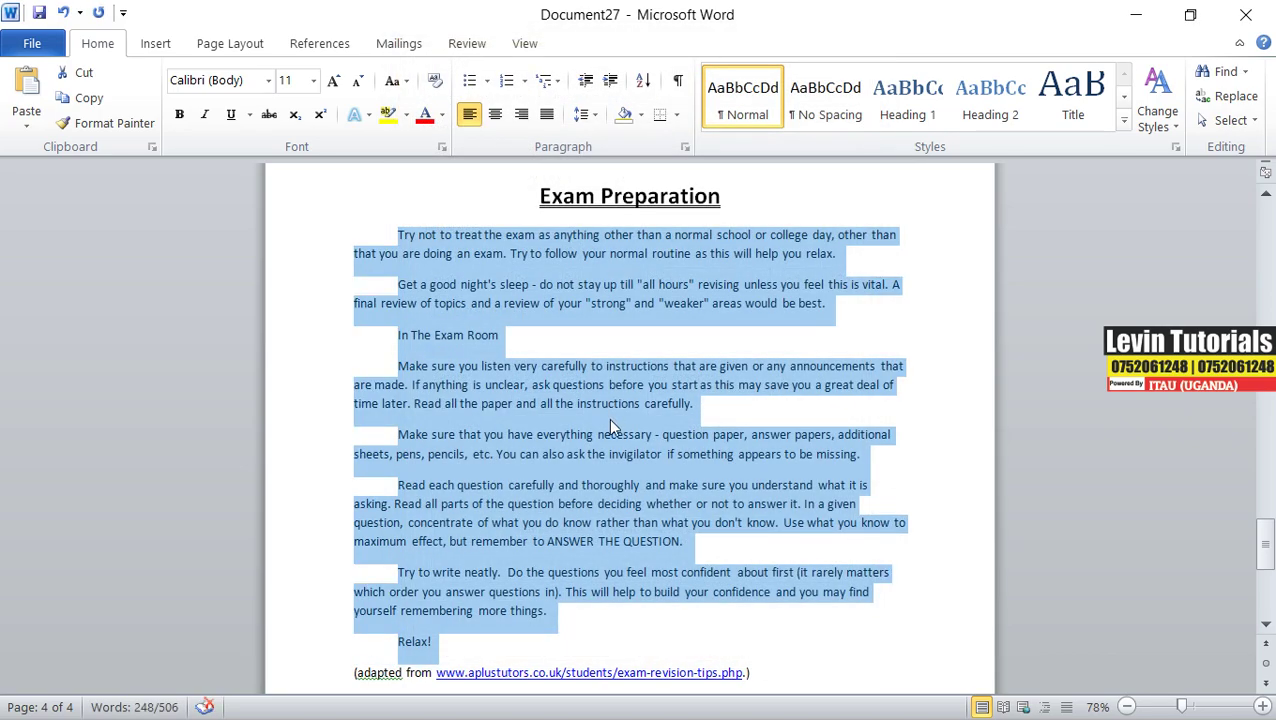
left_click(400, 366)
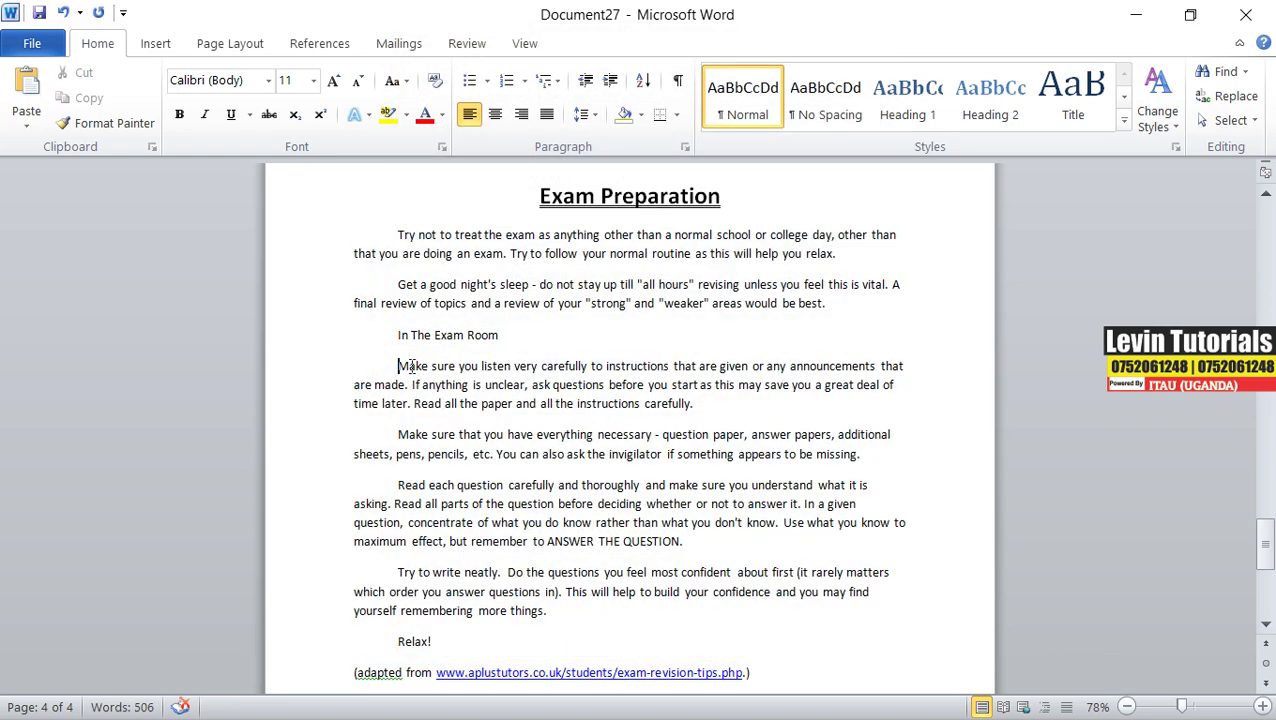
- Copy instruction (v), 'Italise the source… Tahoma size 10.5', from the question paper
scroll(418, 364, "down", 2)
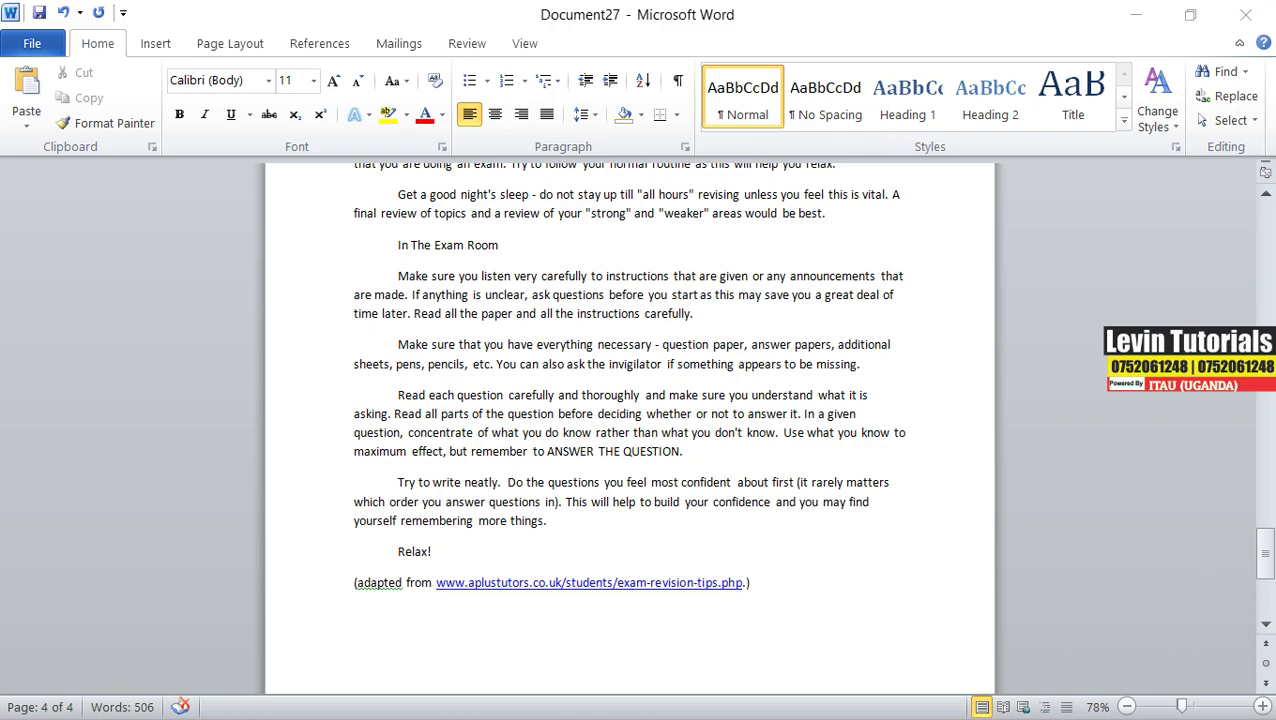
key("alt+Tab")
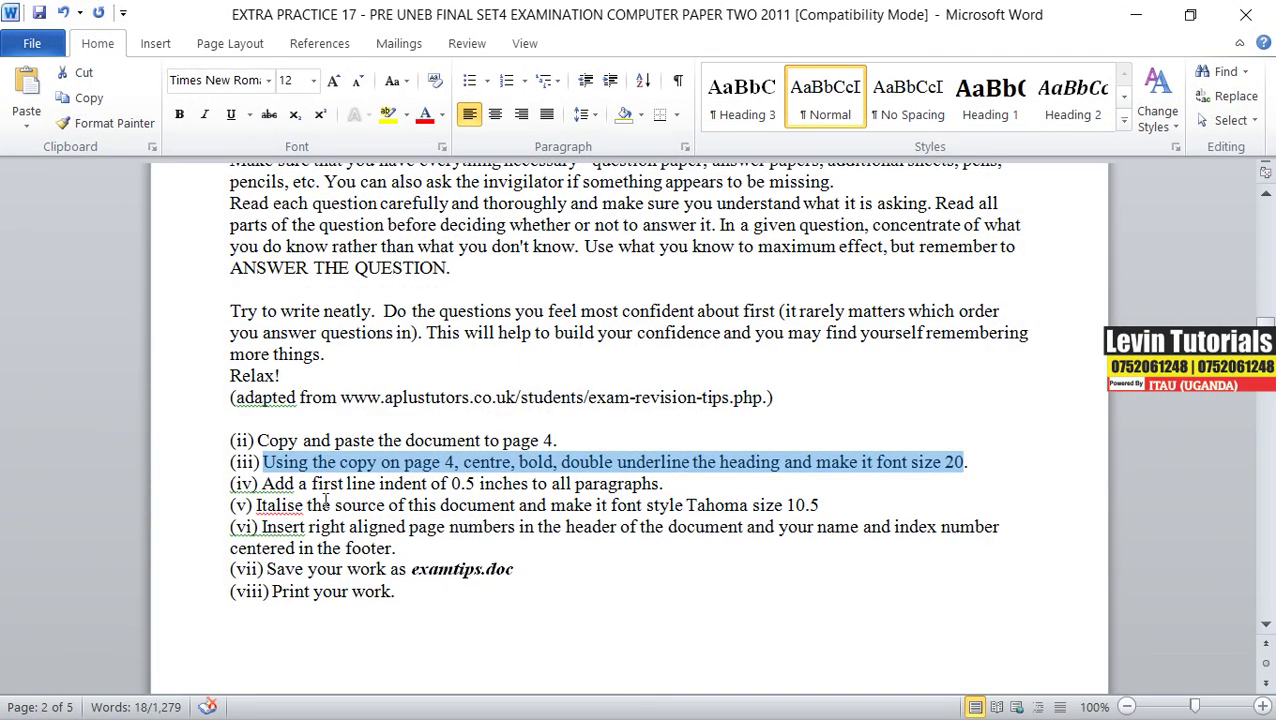
left_click(667, 484)
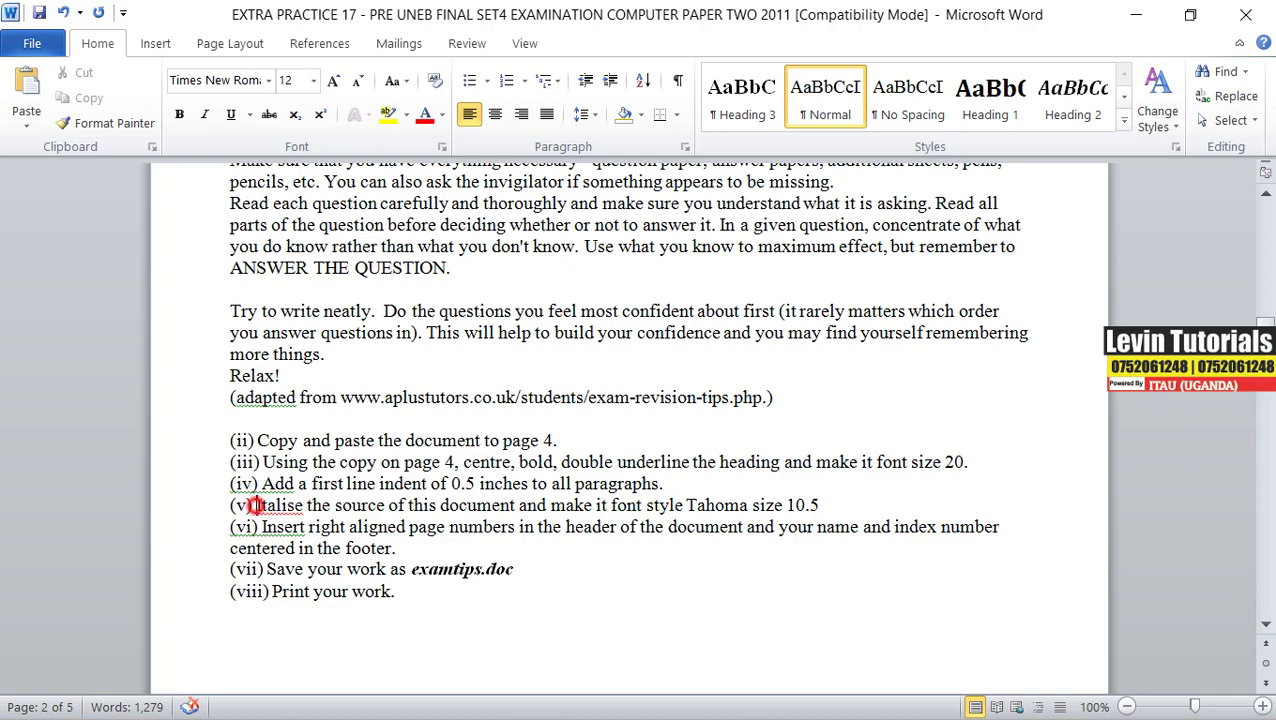
left_click(256, 505)
left_click_drag(256, 505, 826, 505)
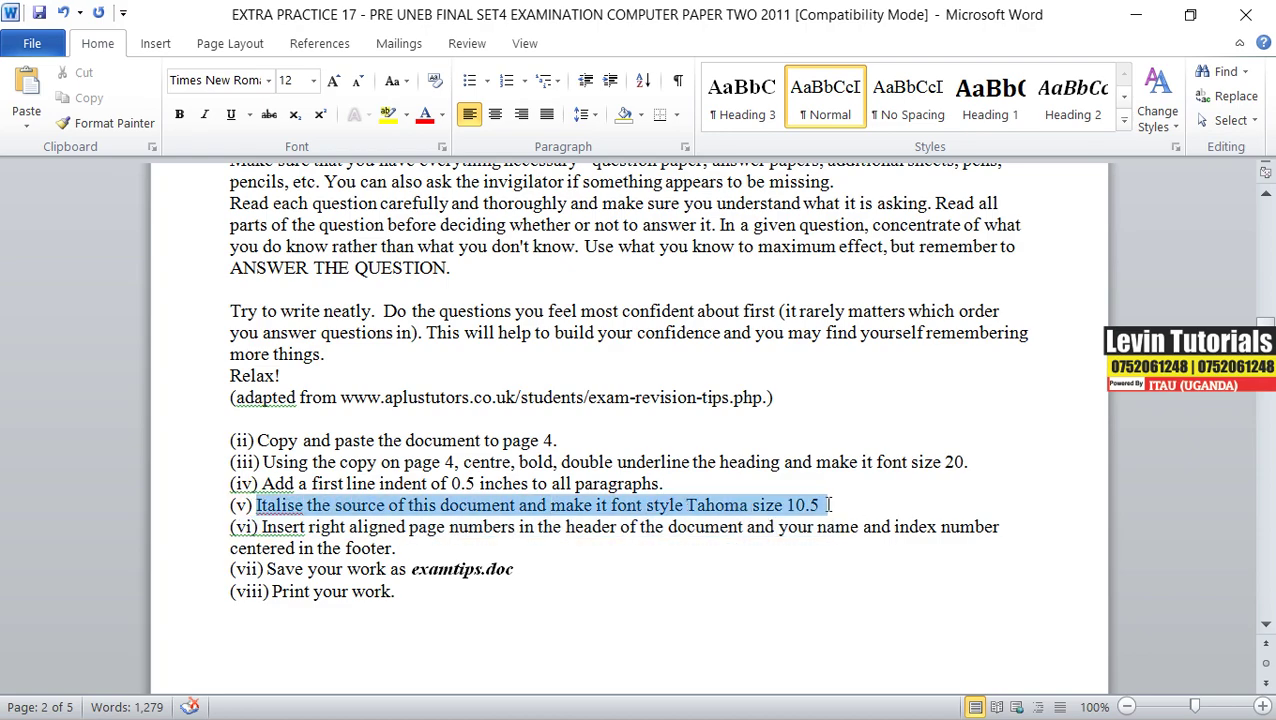
right_click(746, 510)
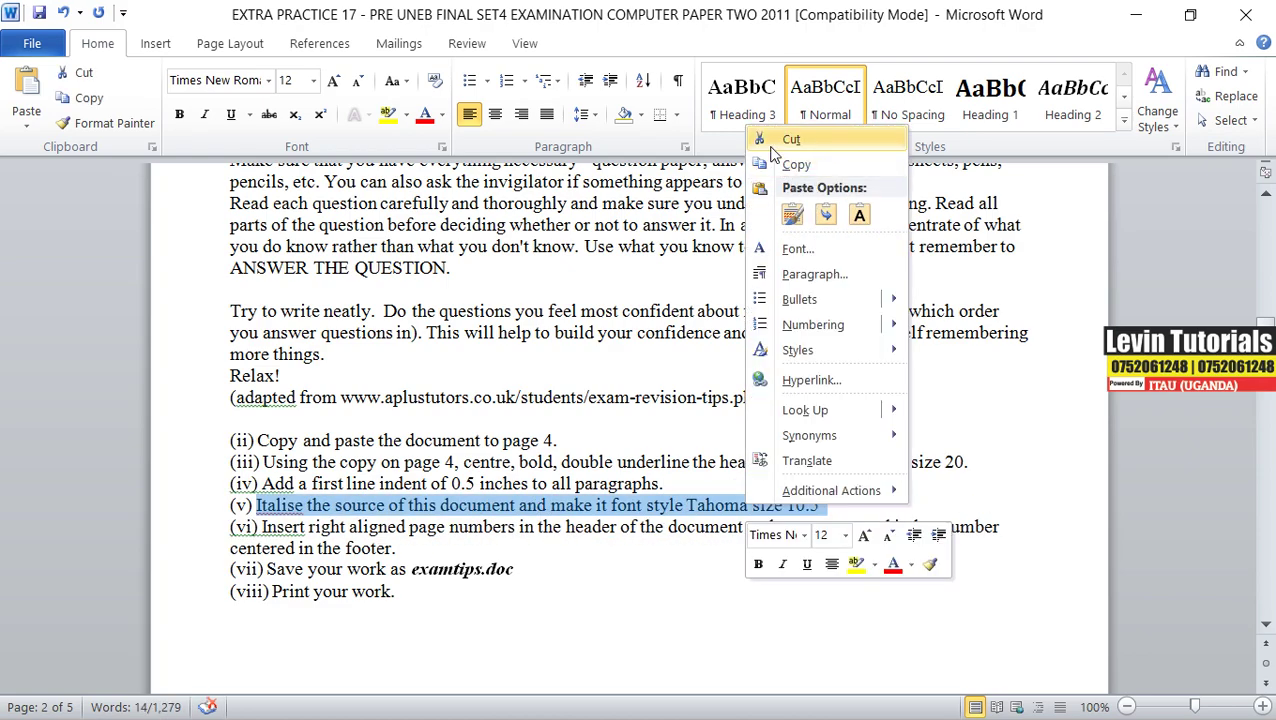
left_click(796, 165)
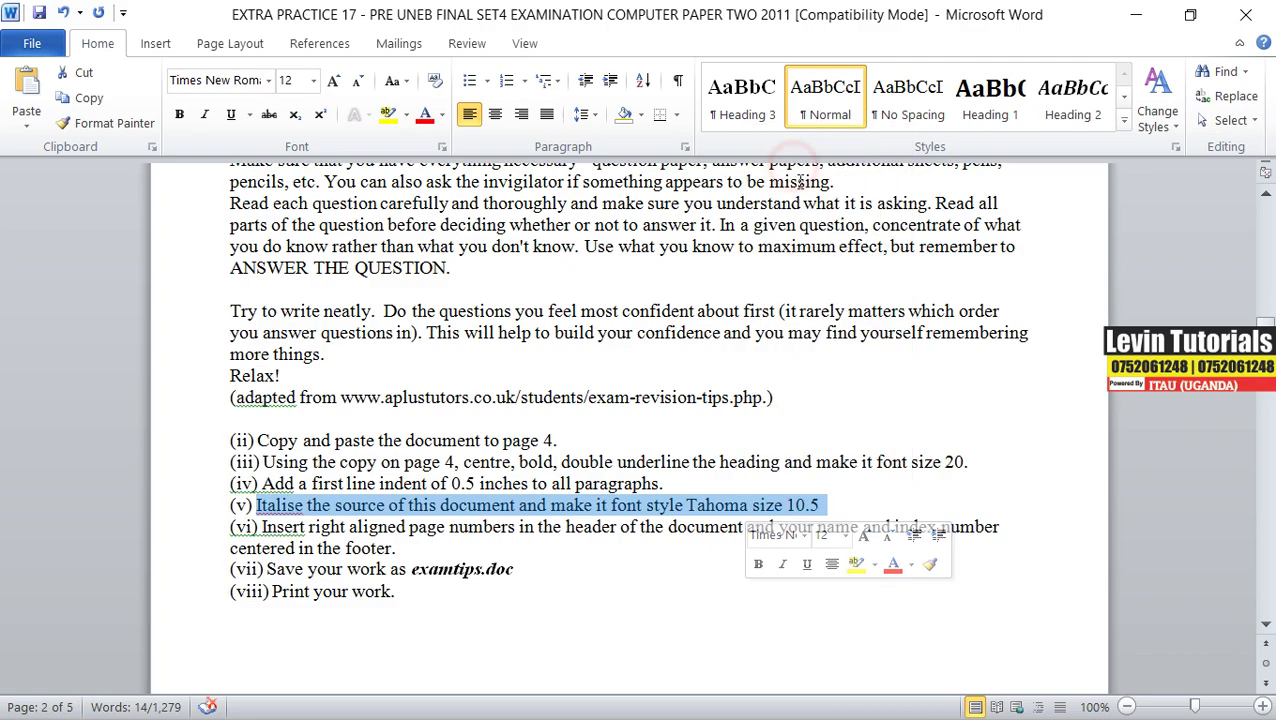
- Paste the copied instruction on the empty line below the source line on page 4
left_click(1136, 14)
left_click(463, 630)
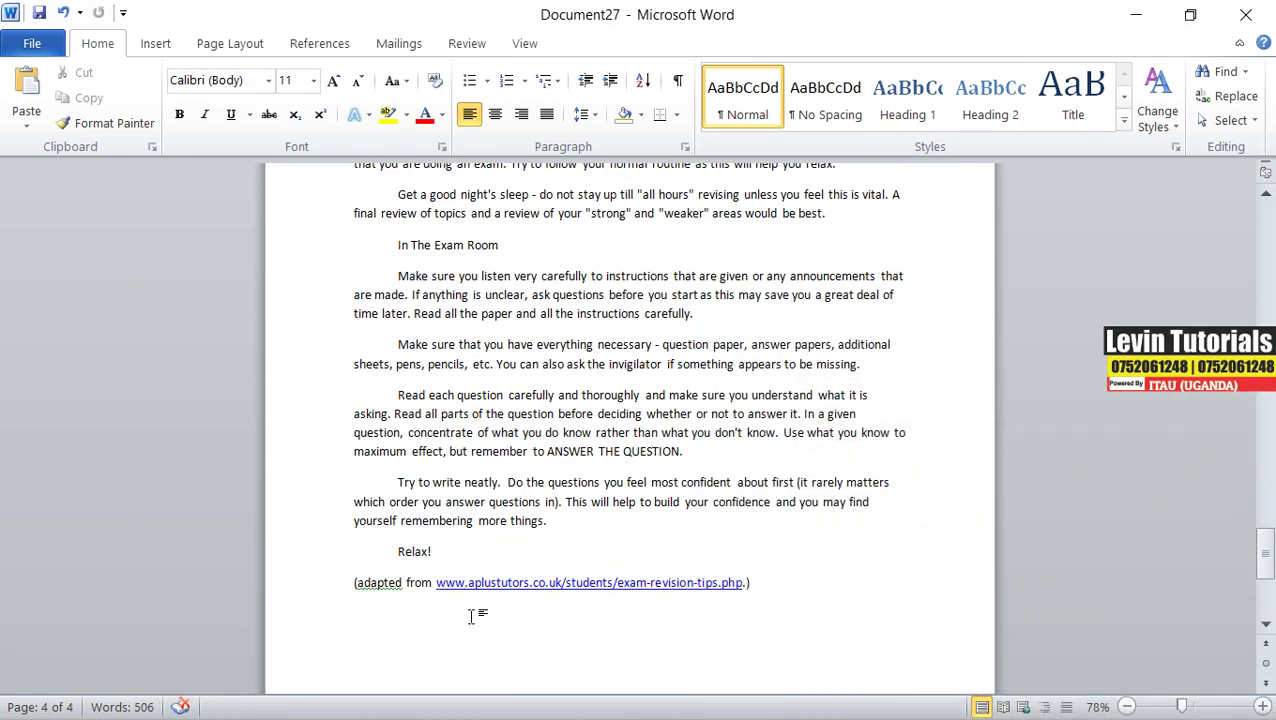
key("ctrl+v")
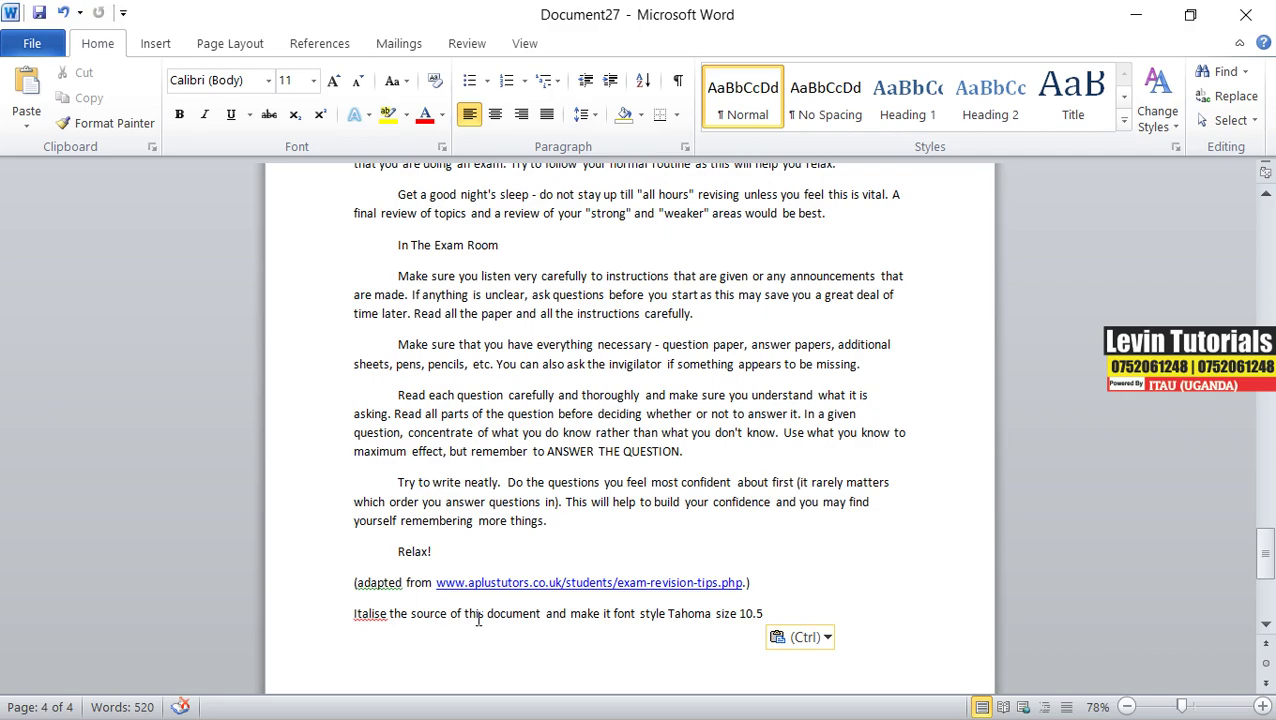
left_click_drag(1265, 558, 1254, 591)
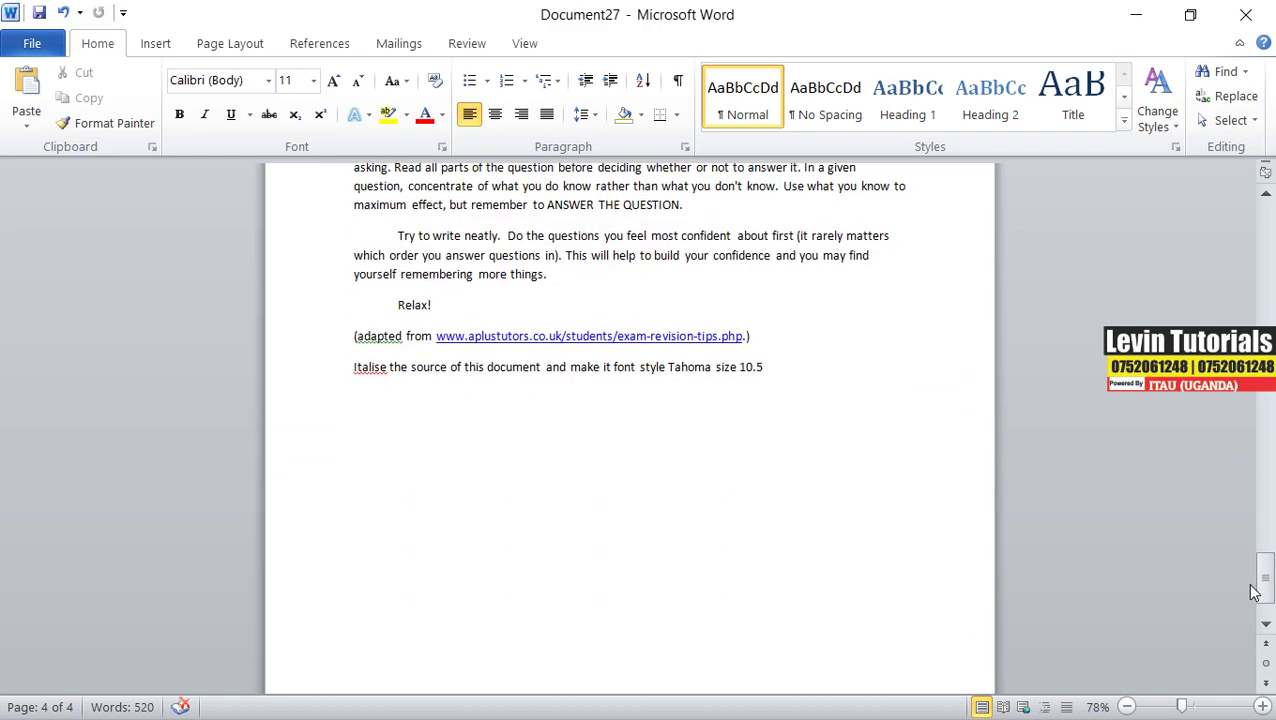
left_click_drag(1254, 591, 1262, 214)
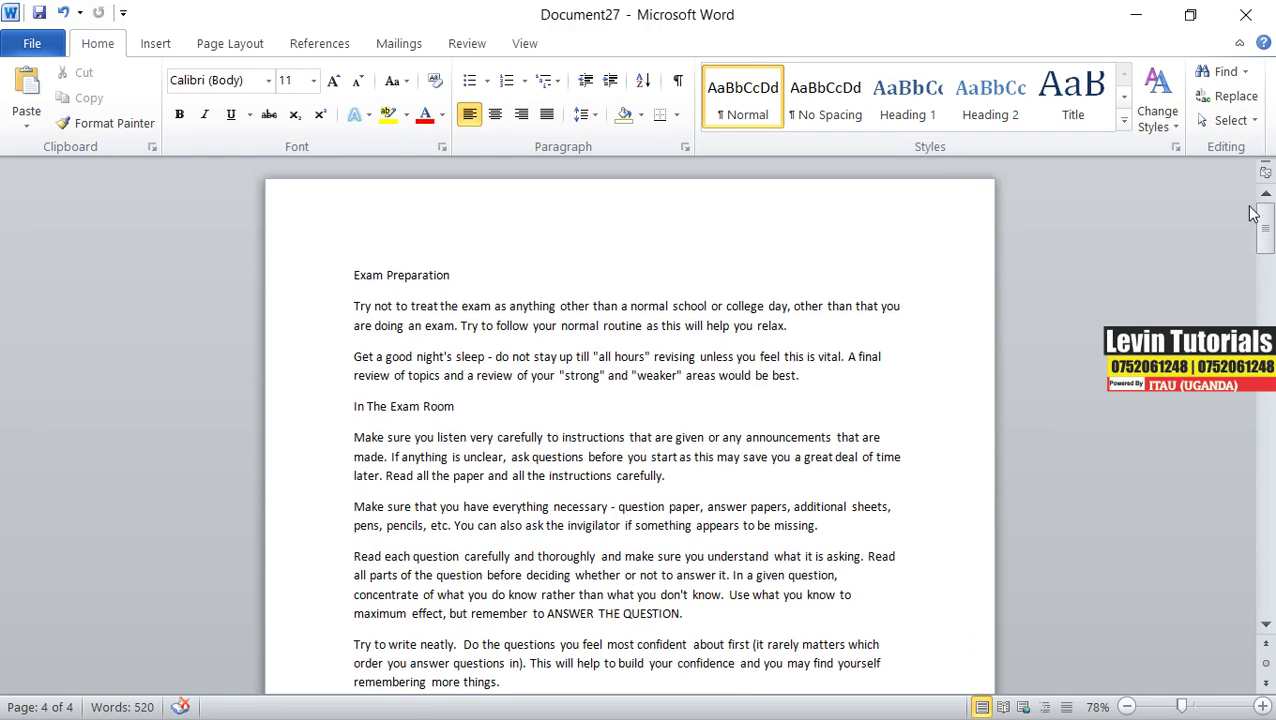
- Make the text from 'Exam Preparation' to the source line italic Tahoma
scroll(665, 605, "down", 3)
left_click_drag(756, 620, 290, 241)
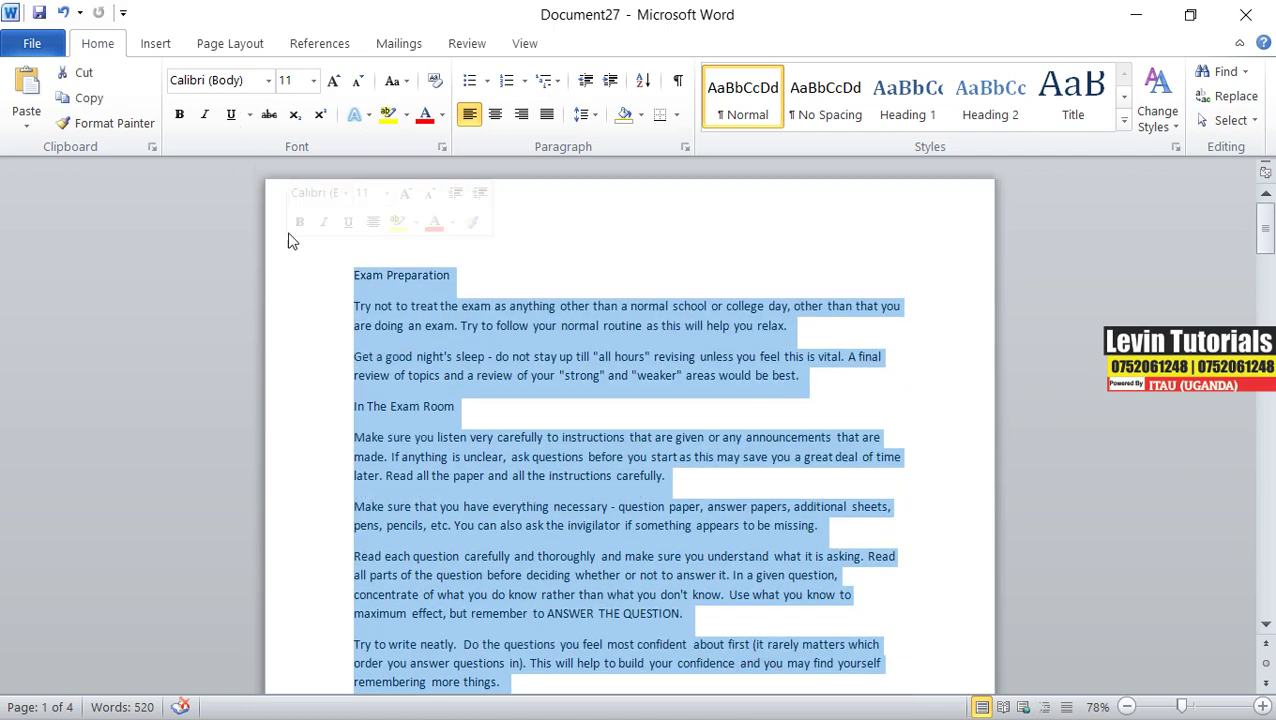
left_click(204, 114)
left_click_drag(1265, 232, 1246, 624)
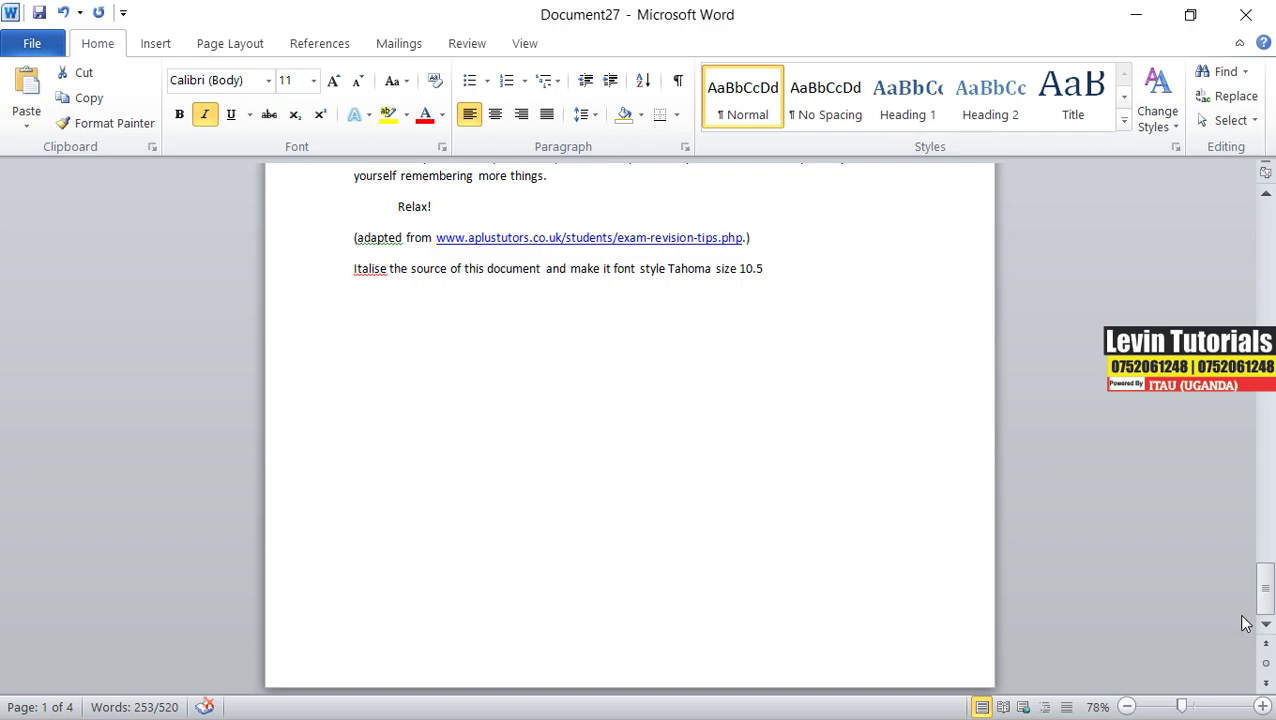
left_click_drag(1245, 624, 1231, 166)
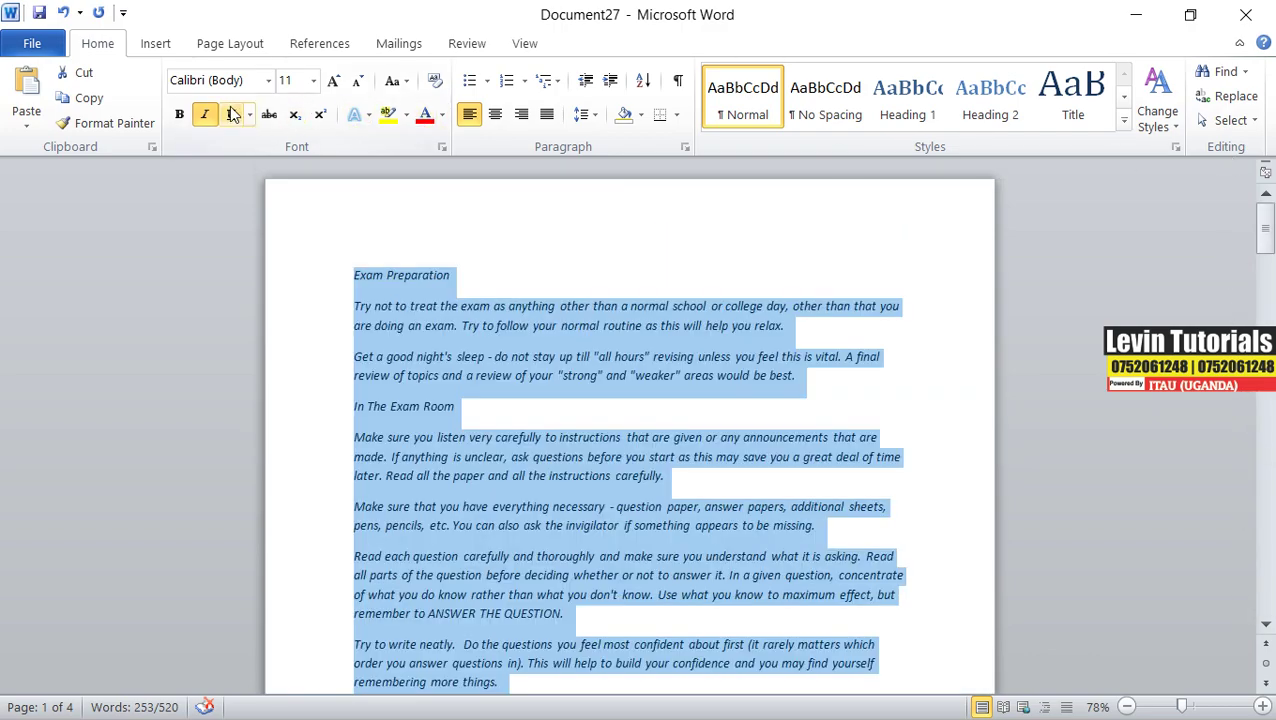
left_click(259, 80)
type("Tahoma")
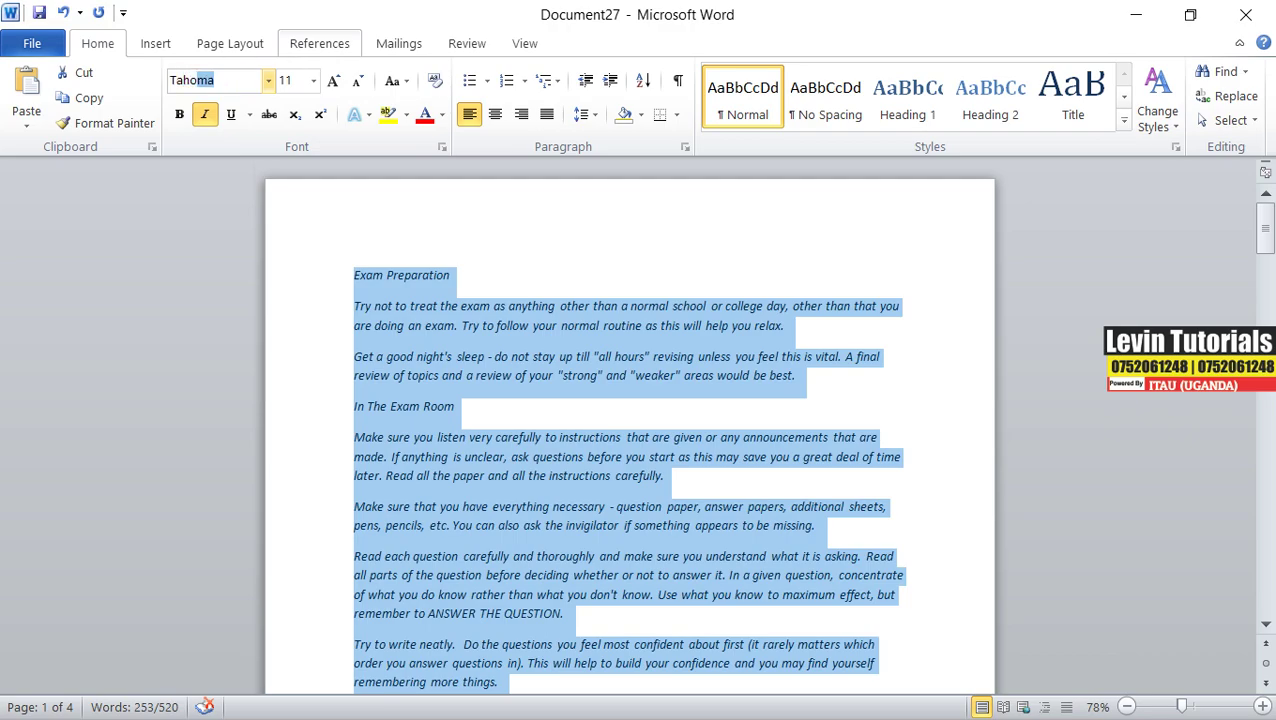
key("Return")
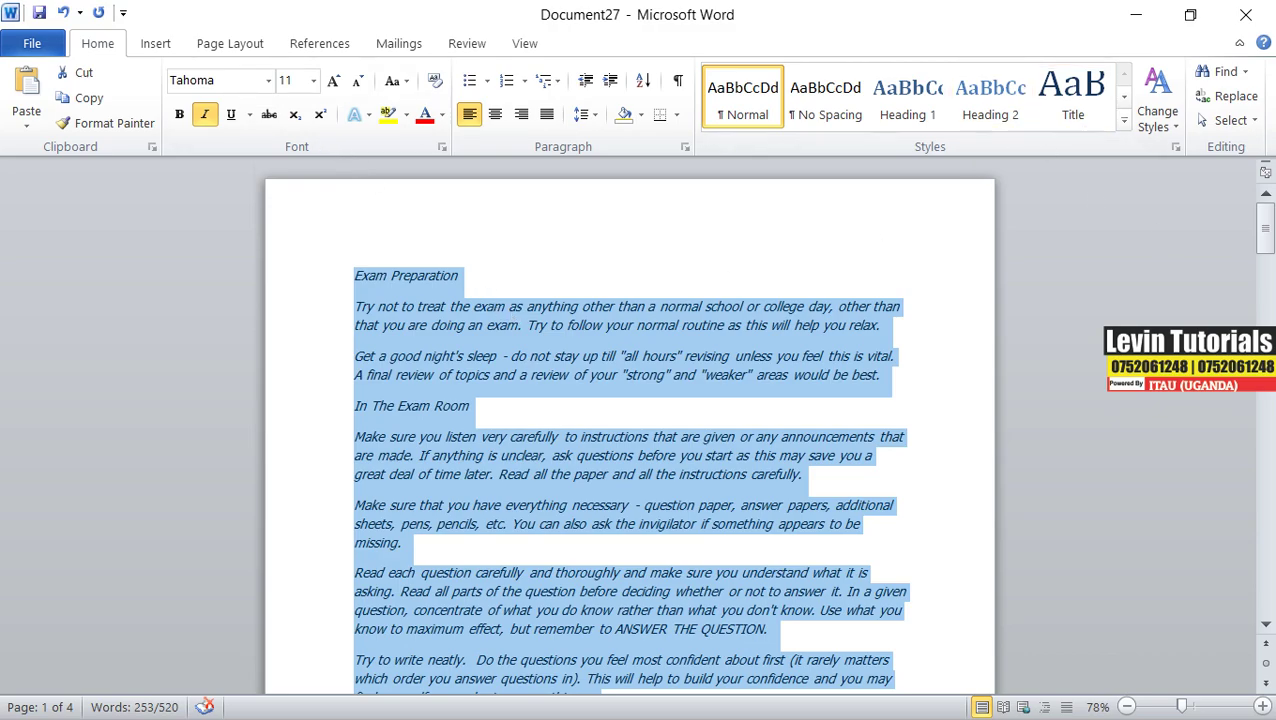
- Set the font size of that exam-tips passage to 10.5
left_click_drag(1265, 228, 1263, 623)
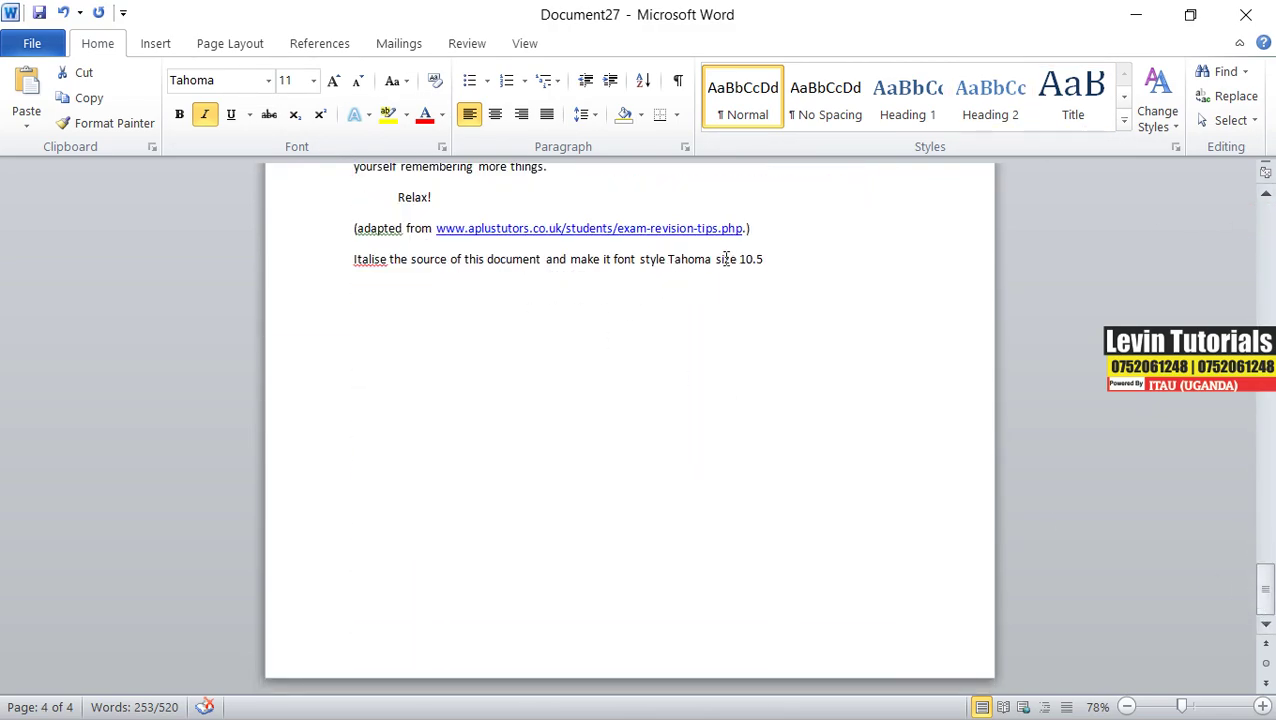
left_click_drag(1264, 590, 1265, 222)
left_click(313, 80)
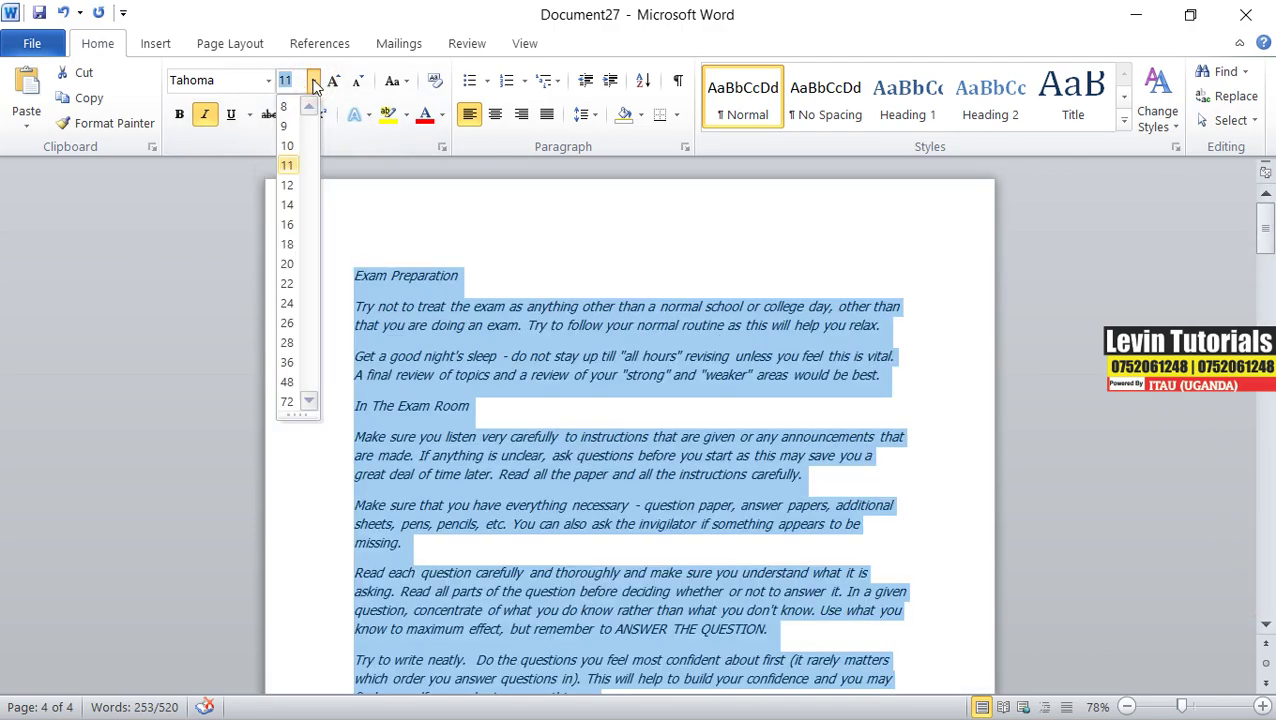
left_click(371, 10)
left_click(296, 81)
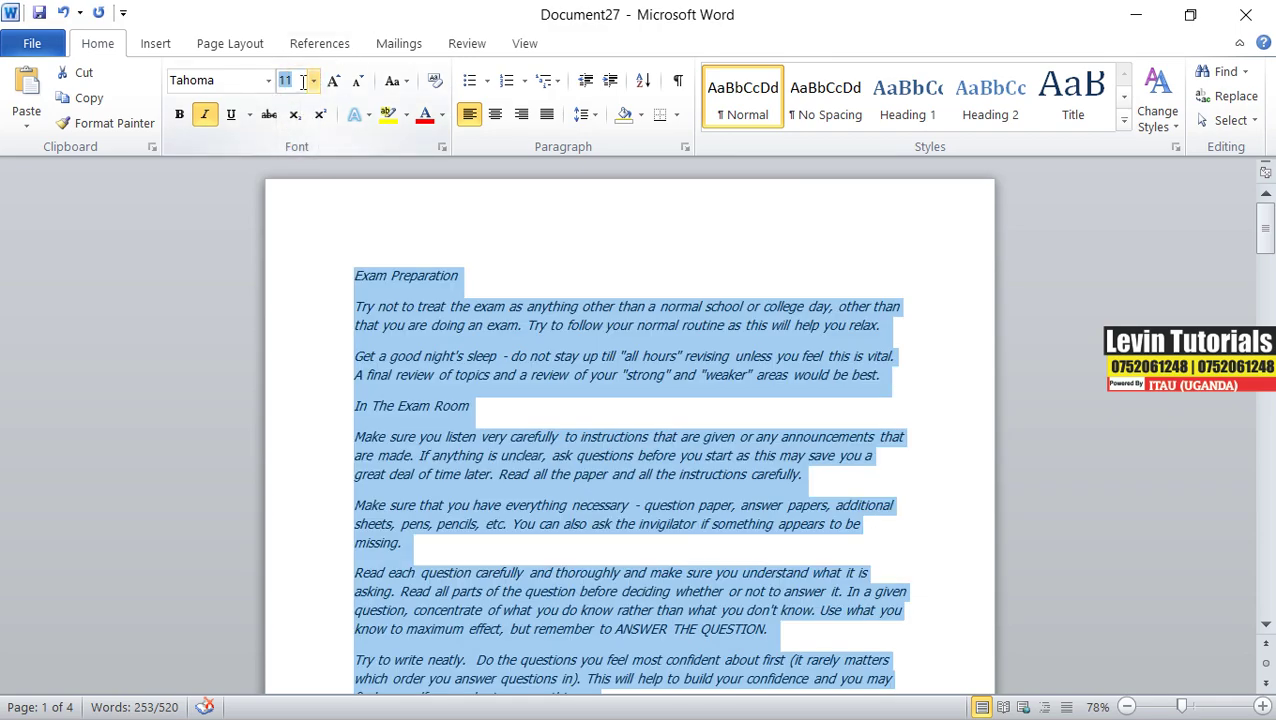
type("1")
key("Return")
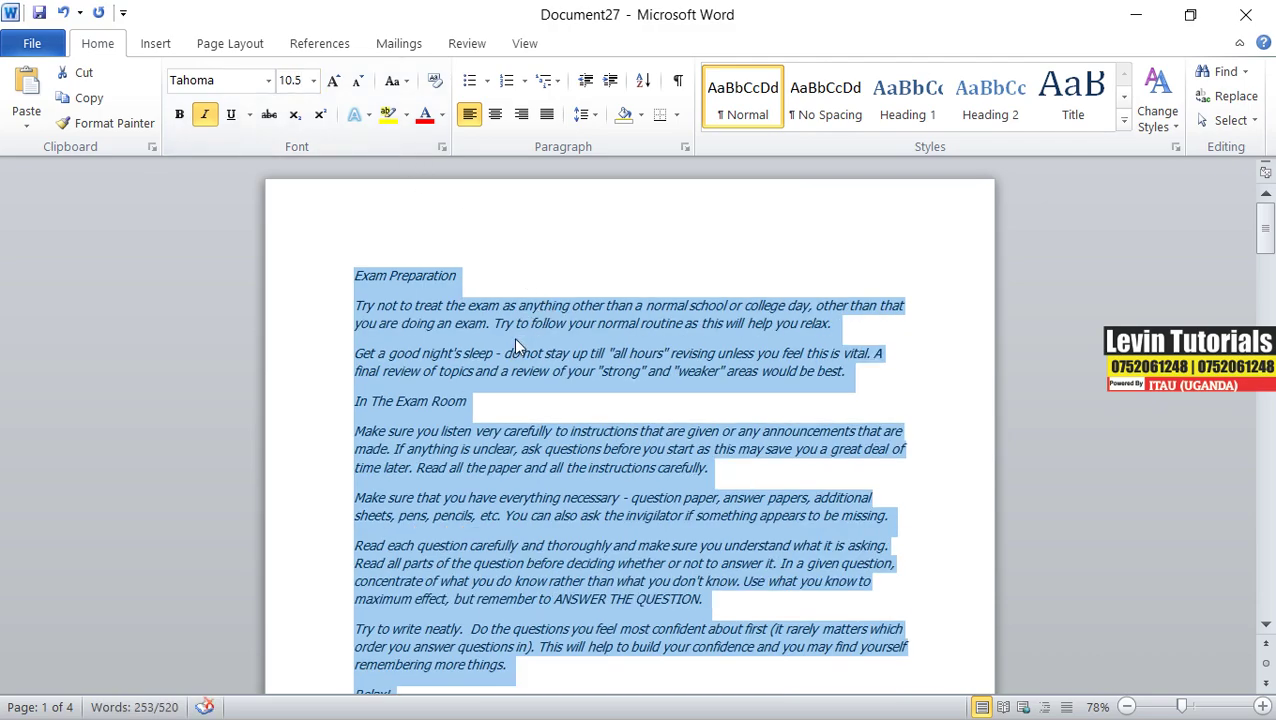
scroll(476, 359, "down", 6)
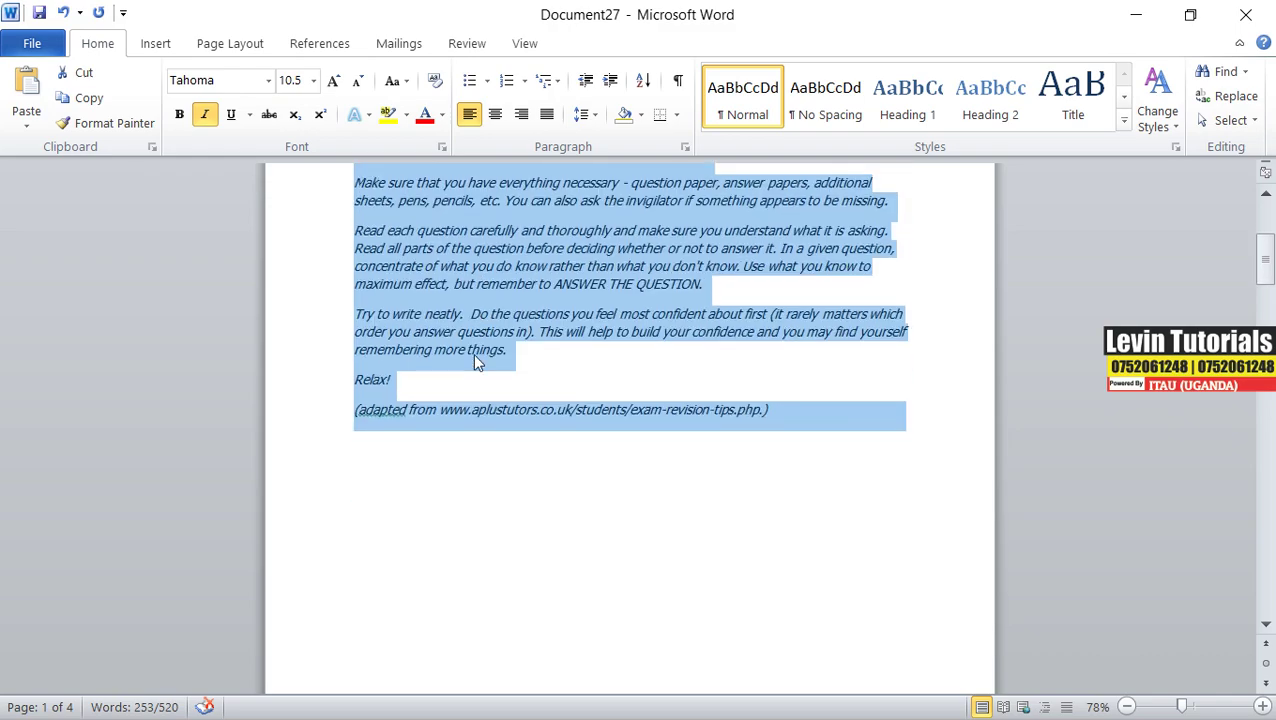
left_click(575, 388)
scroll(522, 393, "up", 3)
scroll(525, 390, "down", 10)
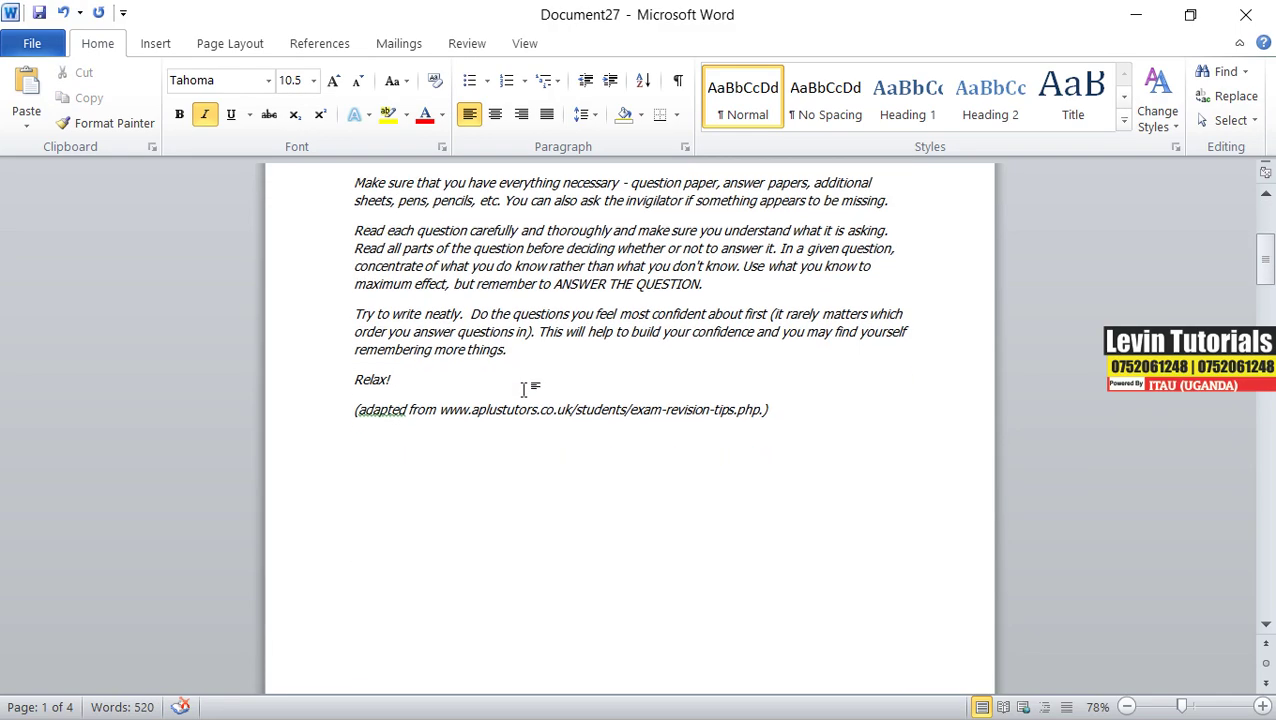
scroll(525, 390, "down", 10)
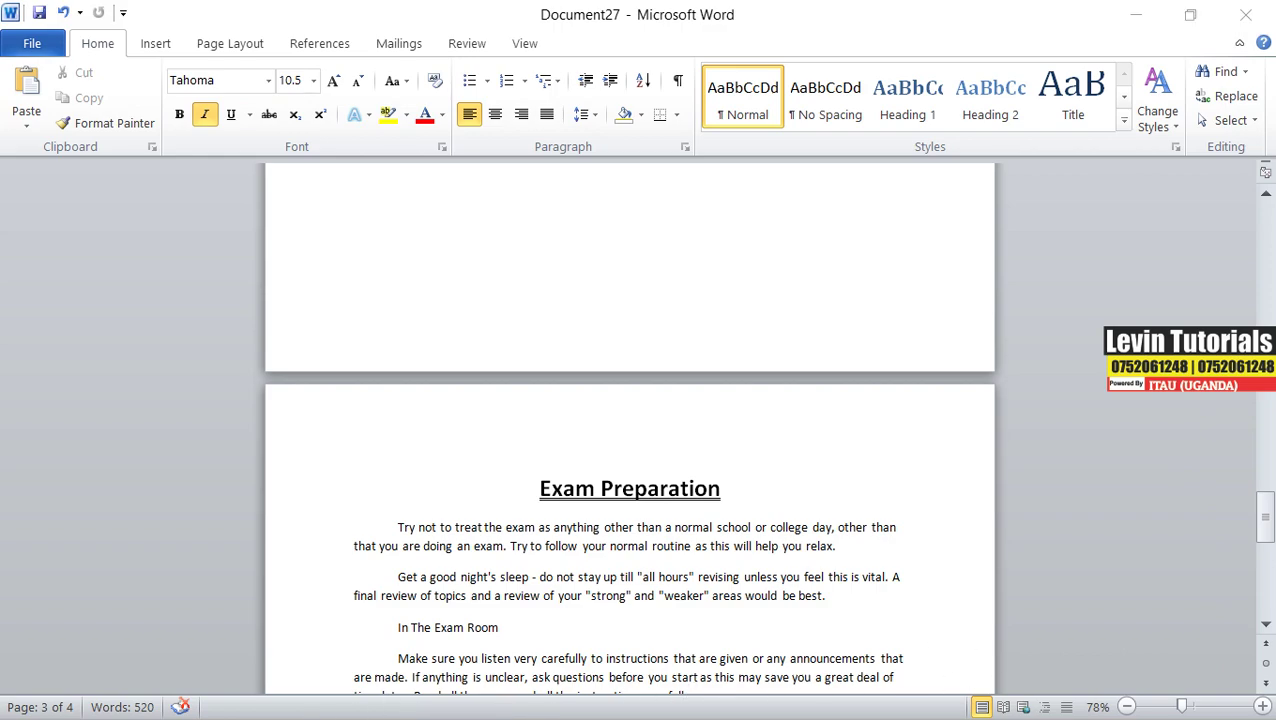
- Copy instruction (vi) about right-aligned header page numbers from the exam paper
key("alt+Tab")
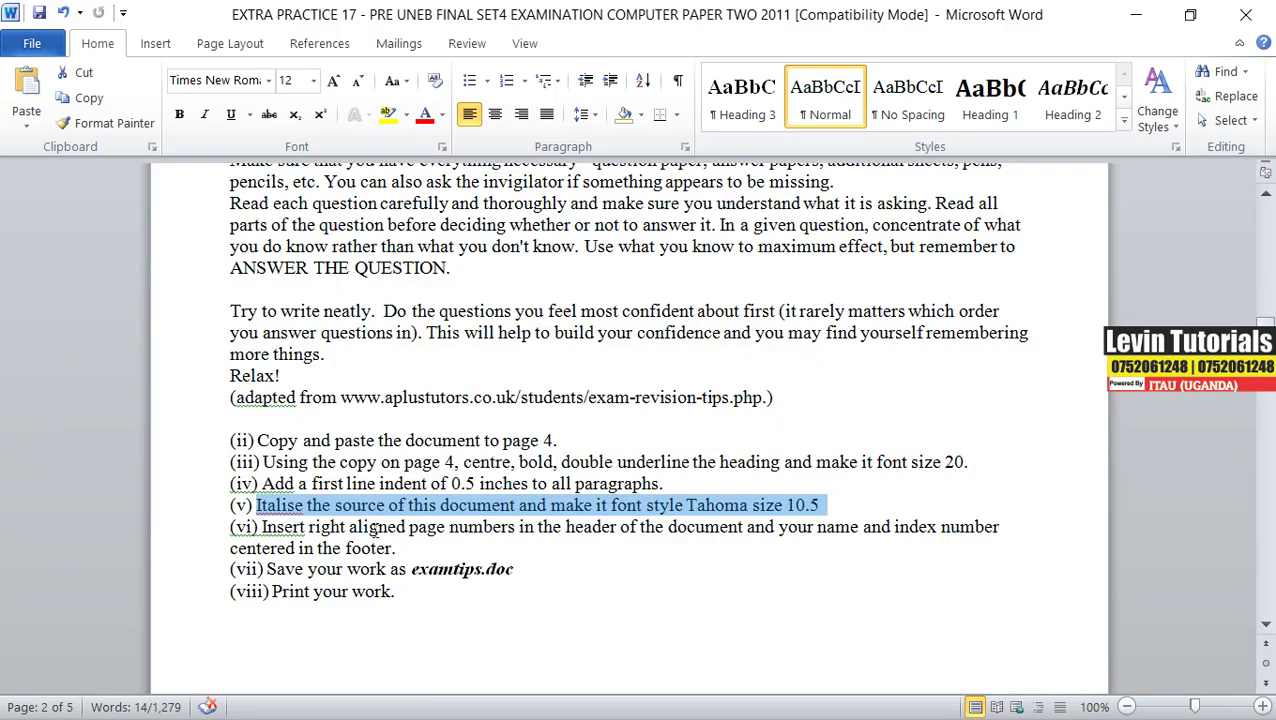
left_click_drag(261, 526, 1002, 528)
right_click(980, 529)
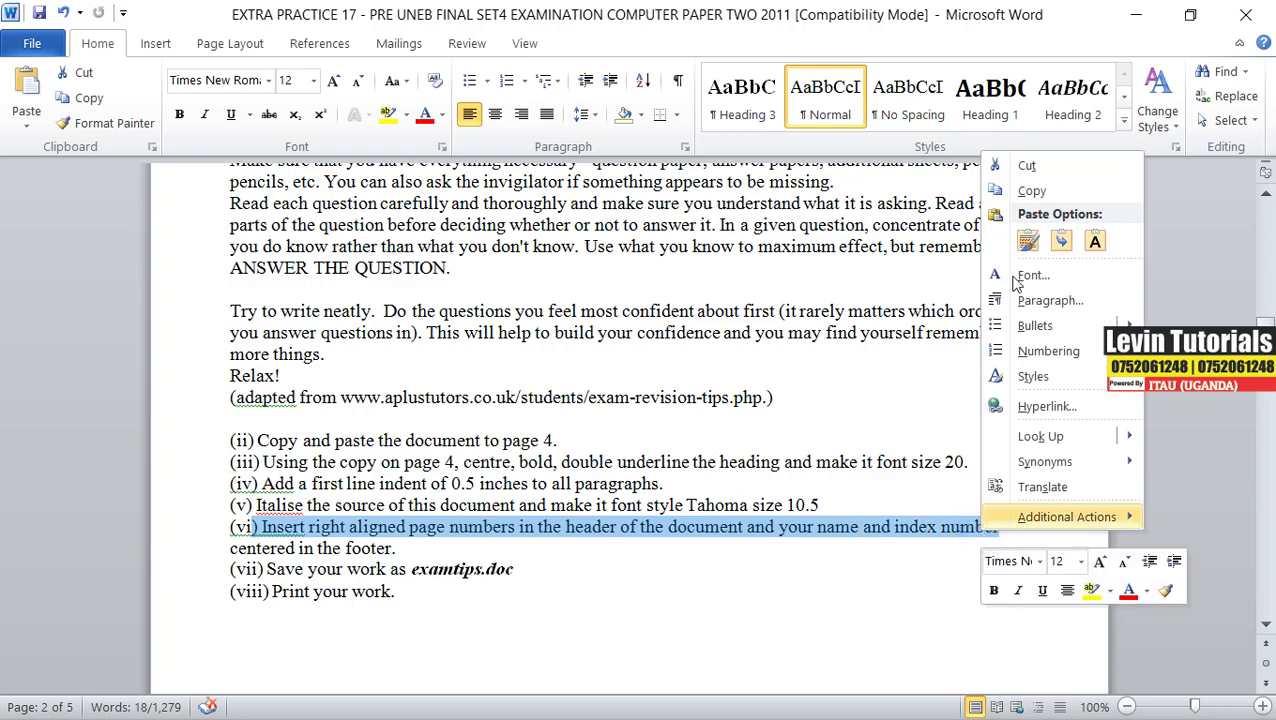
left_click(1031, 190)
- Replace the Italise line below the source on page 4 with the copied instruction
key("alt+Tab")
scroll(495, 500, "down", 12)
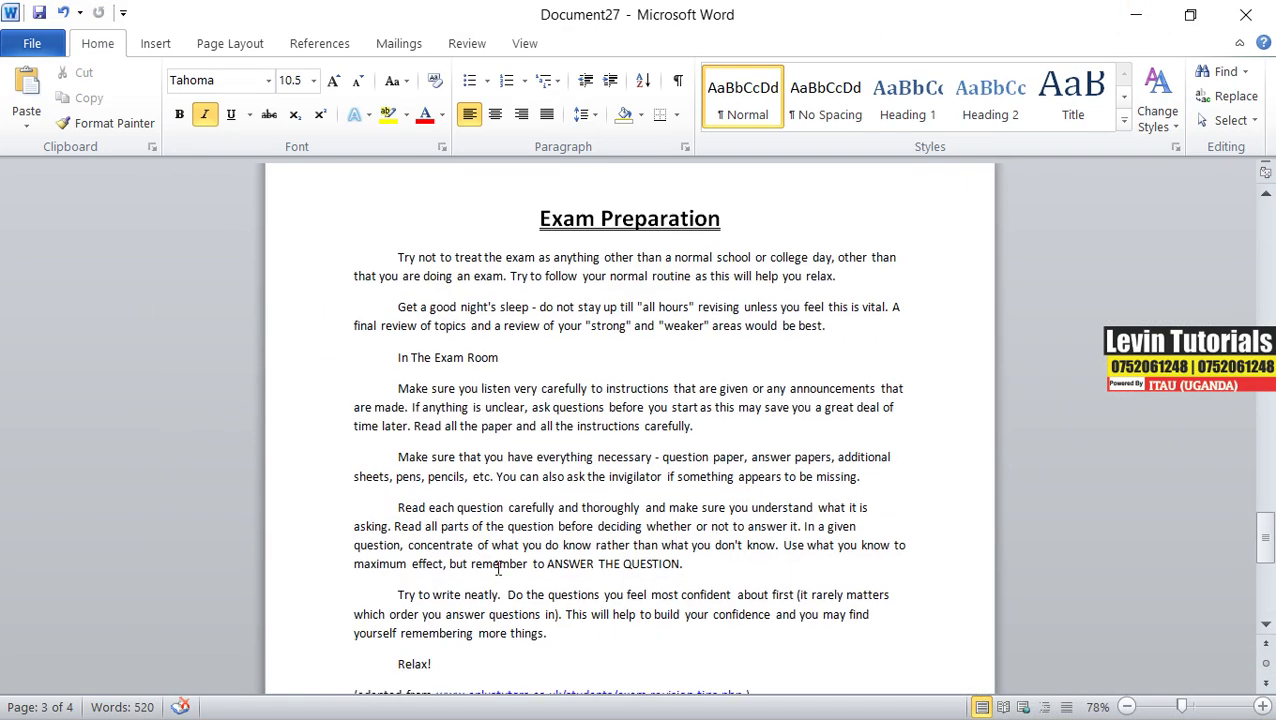
left_click_drag(770, 259, 350, 263)
key("ctrl+v")
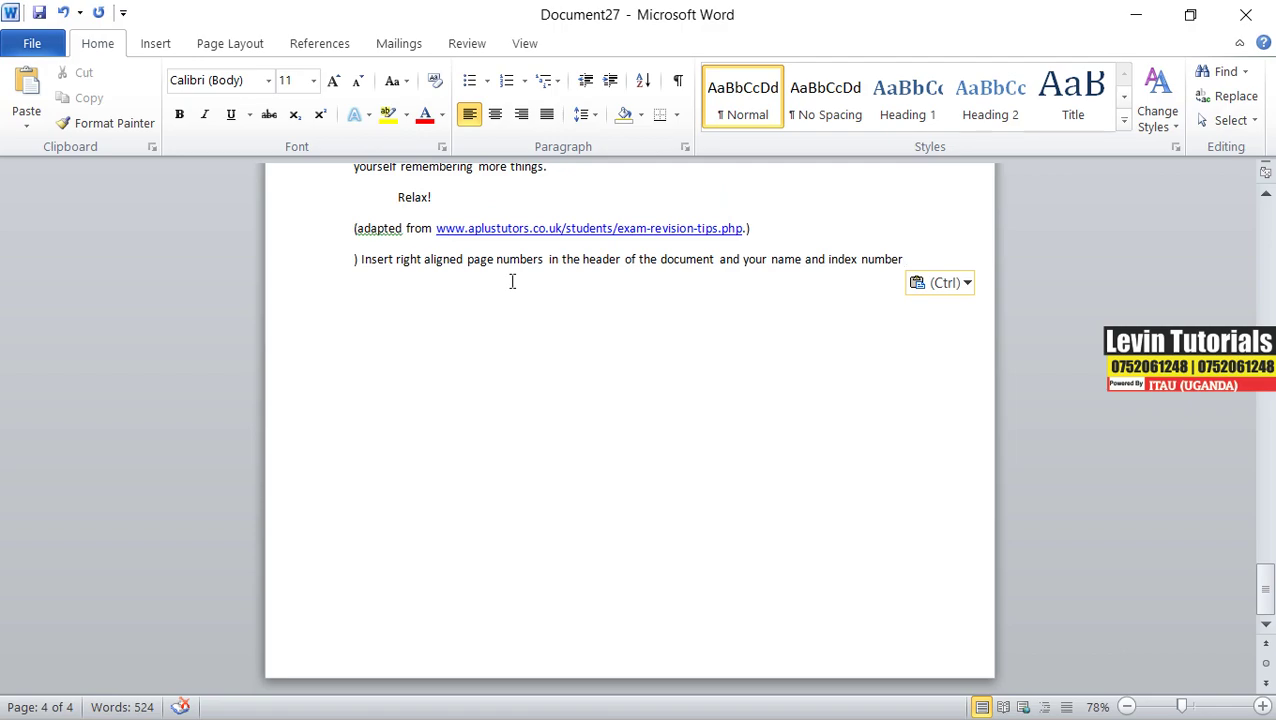
scroll(520, 295, "up", 3)
scroll(527, 303, "up", 6)
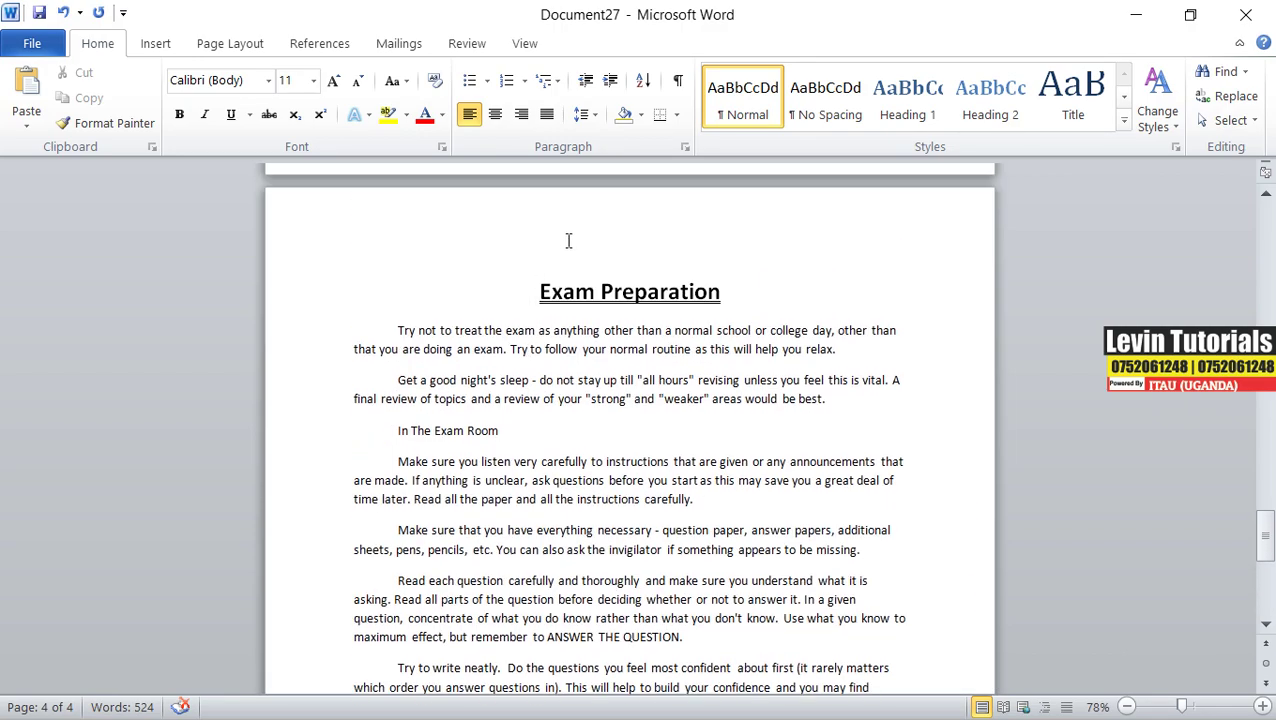
- Insert a Plain Number 3 page number, 4, at the right of the page 4 header
double_click(577, 208)
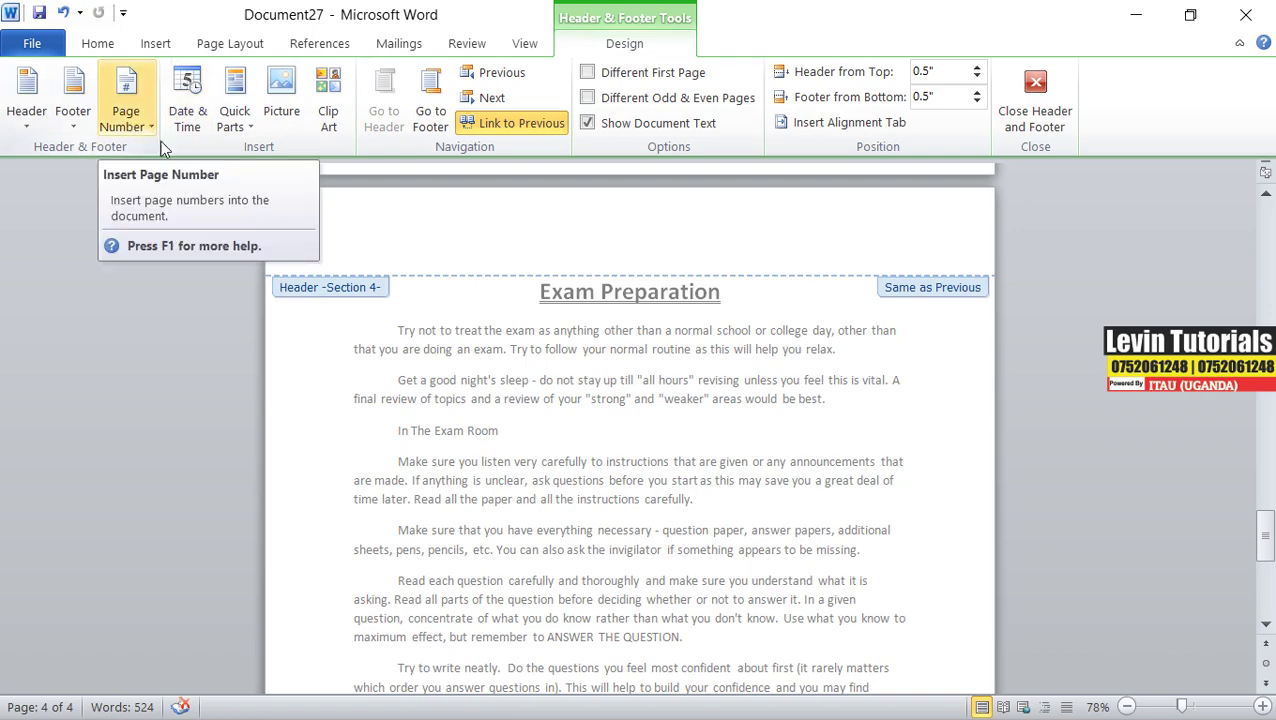
scroll(540, 545, "down", 4)
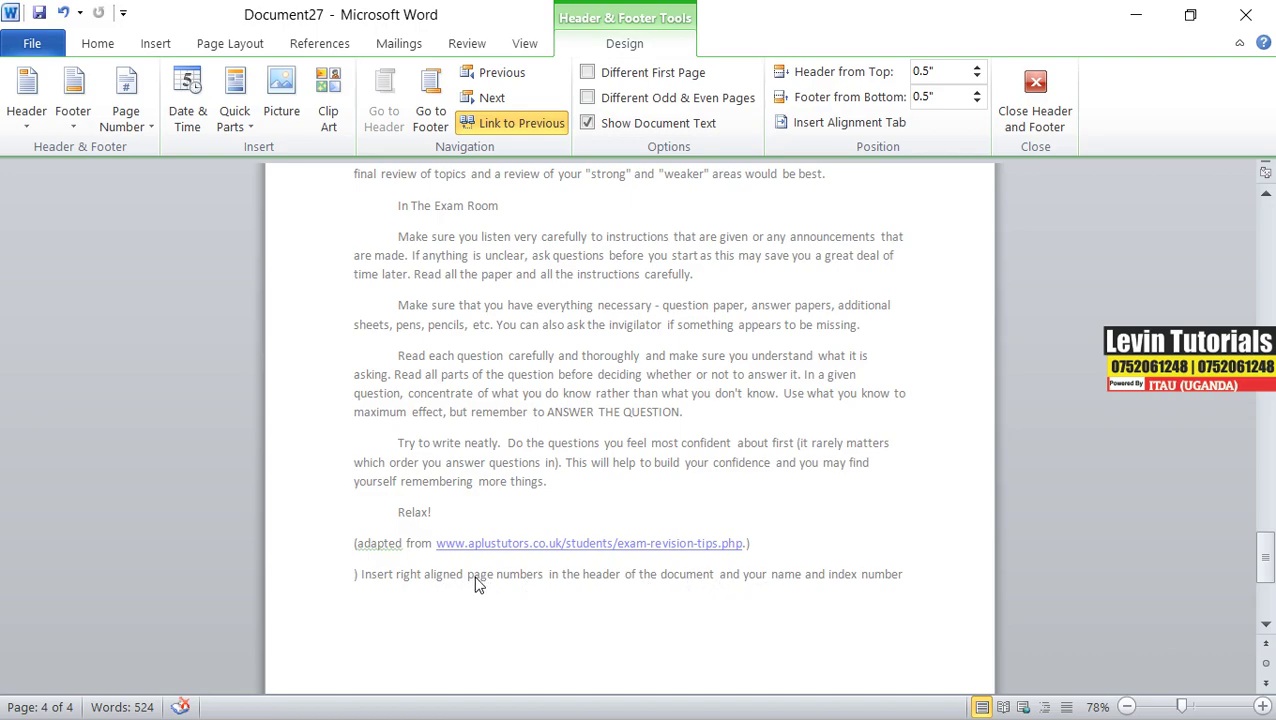
scroll(383, 503, "up", 6)
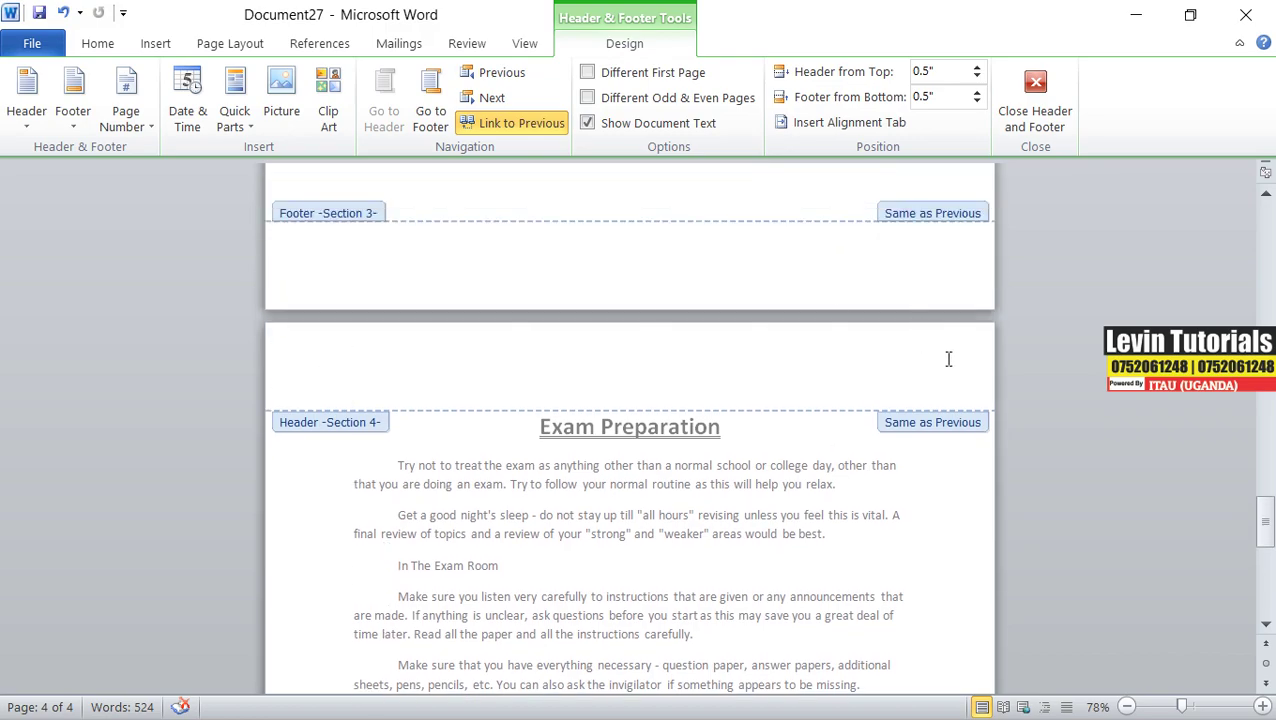
left_click(154, 128)
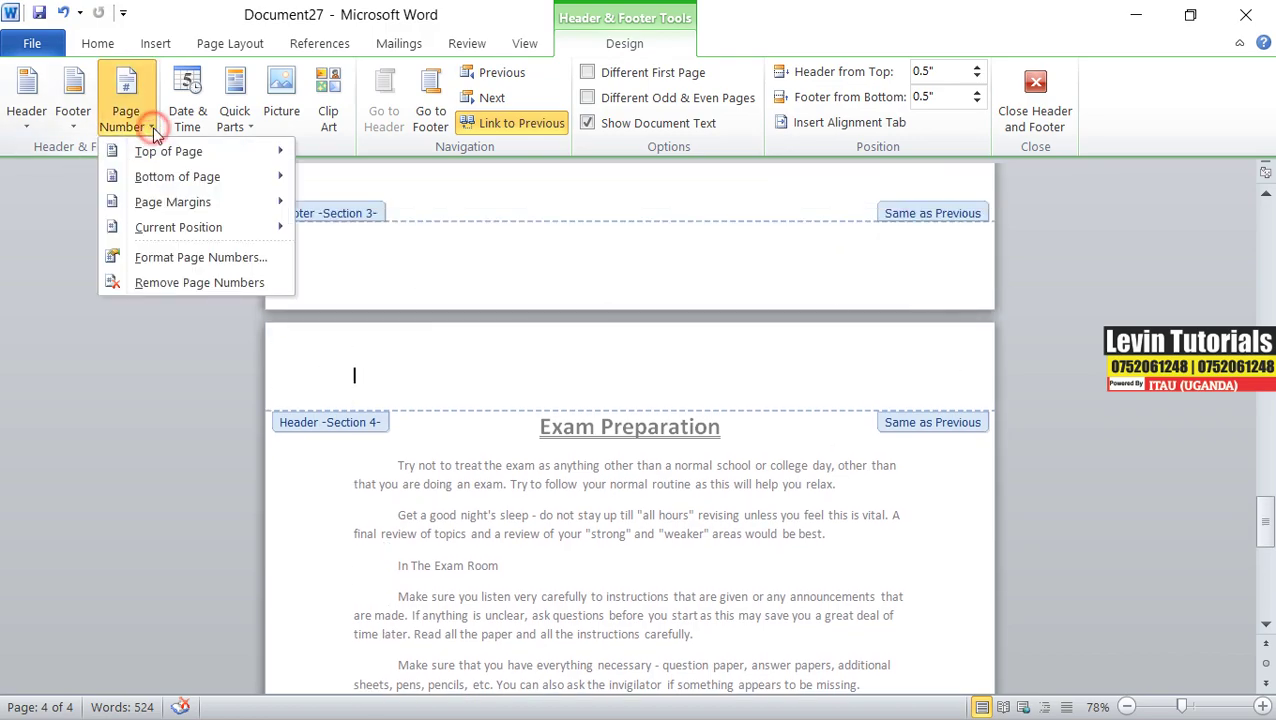
mouse_move(163, 155)
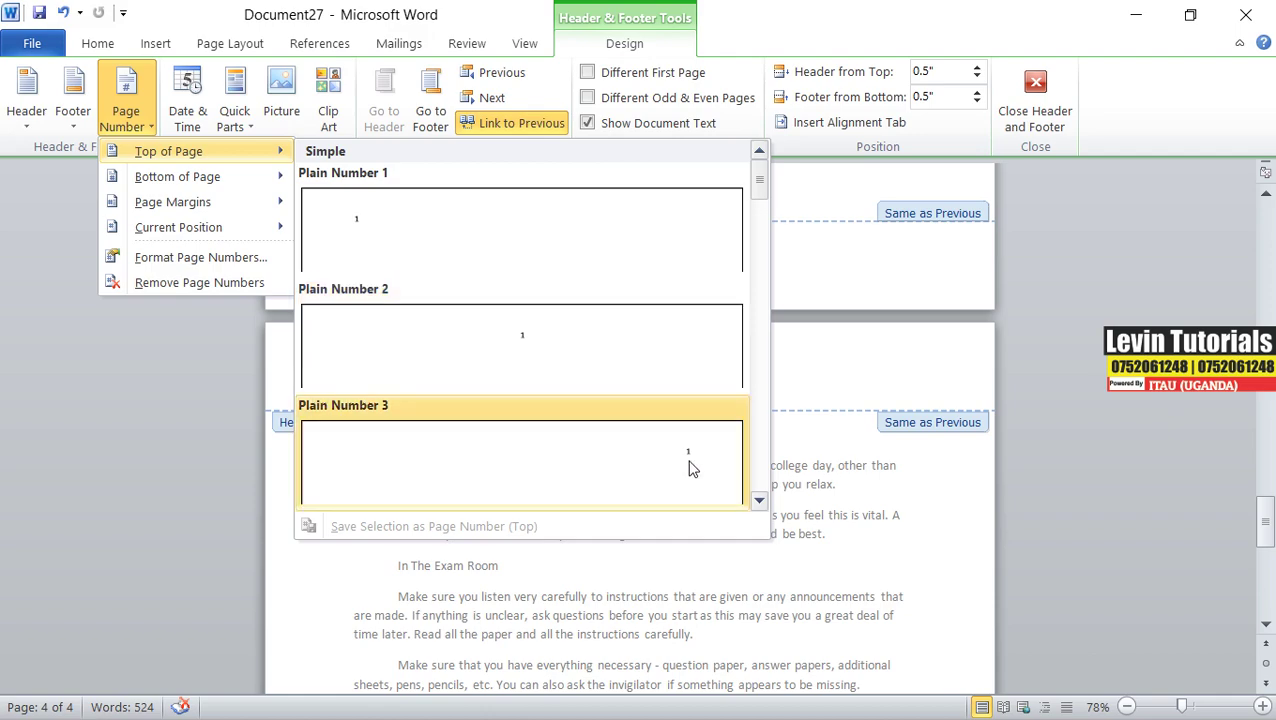
scroll(700, 455, "down", 3)
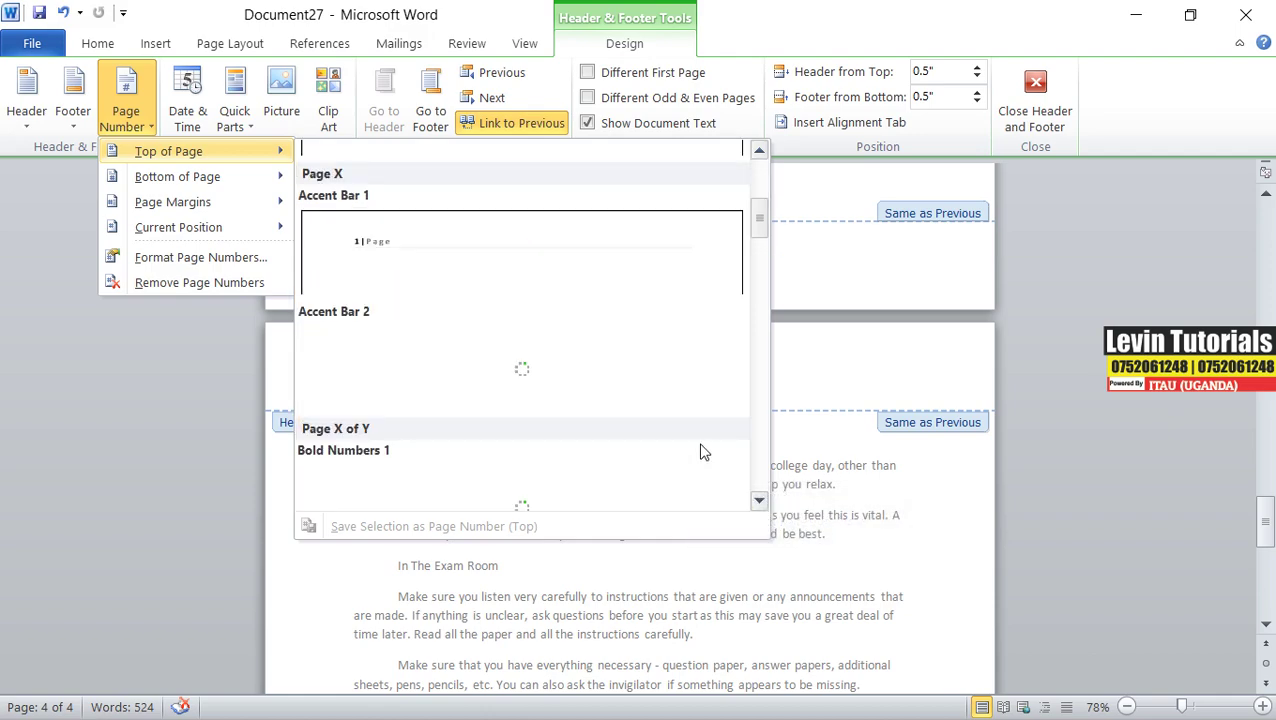
scroll(696, 260, "up", 3)
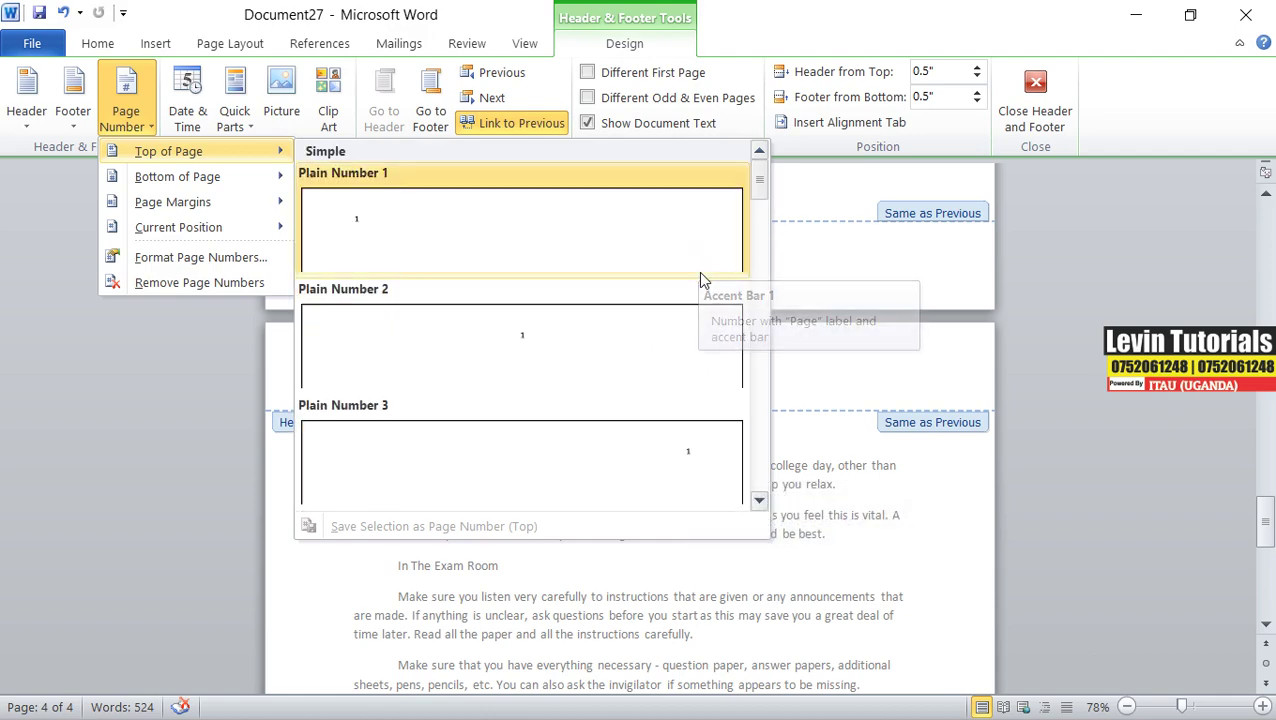
left_click(697, 460)
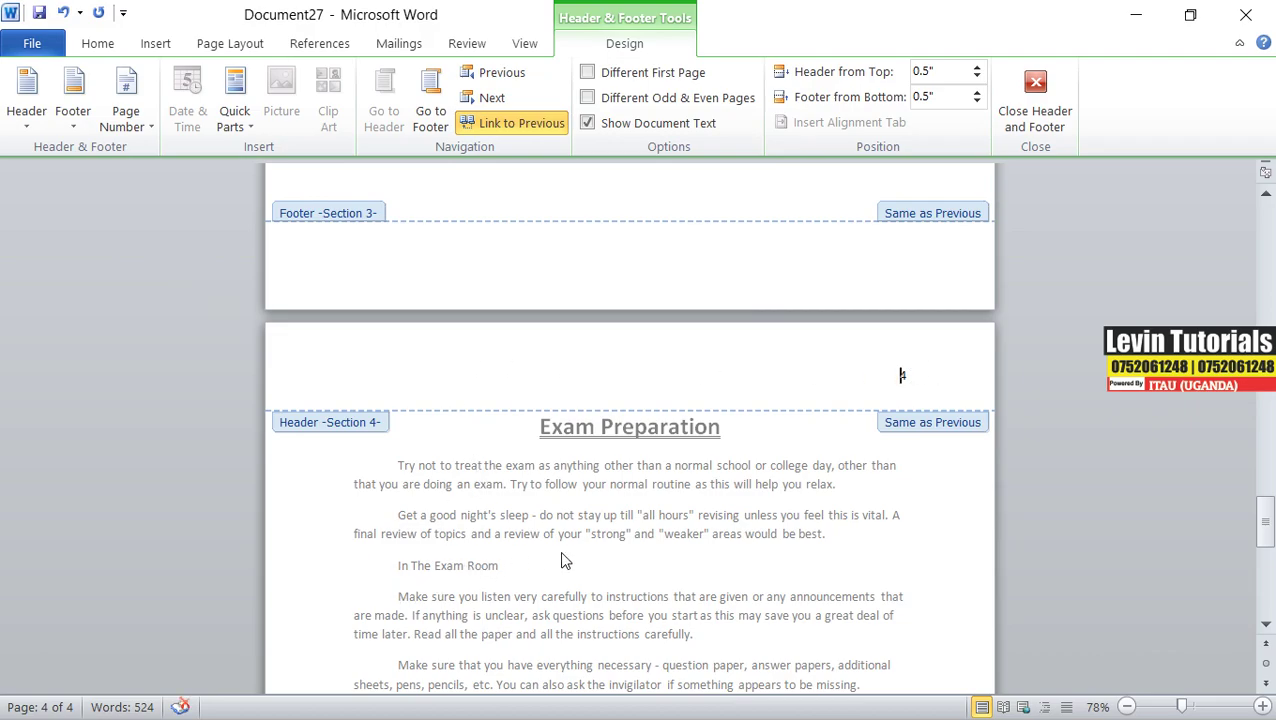
scroll(561, 560, "down", 12)
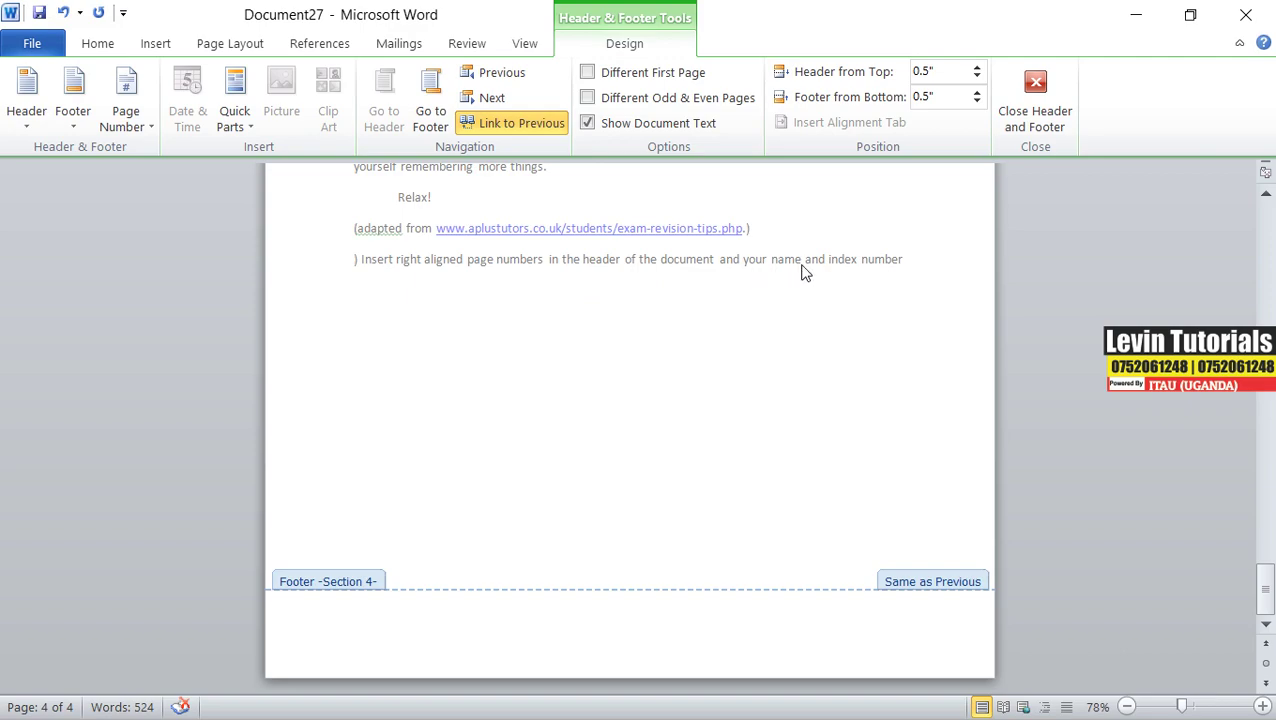
scroll(670, 349, "up", 12)
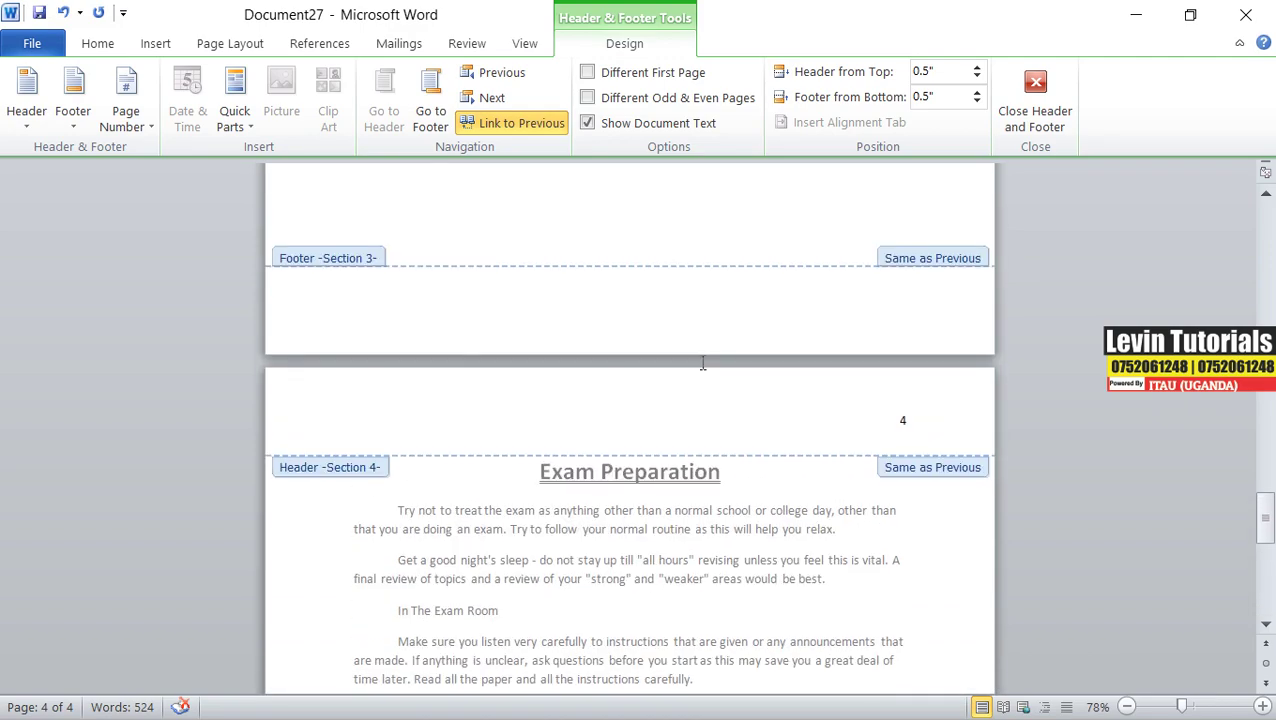
- Type the student's name and index number at the left of the page 4 header
triple_click(402, 418)
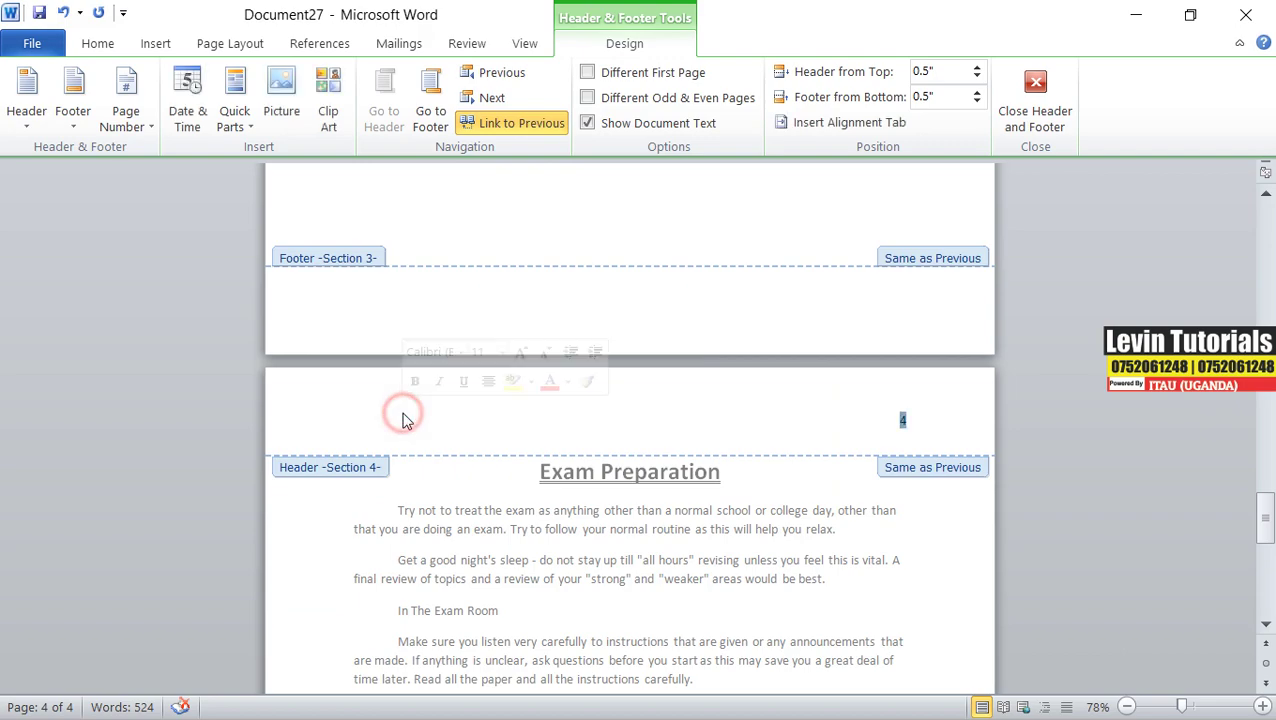
left_click(840, 416)
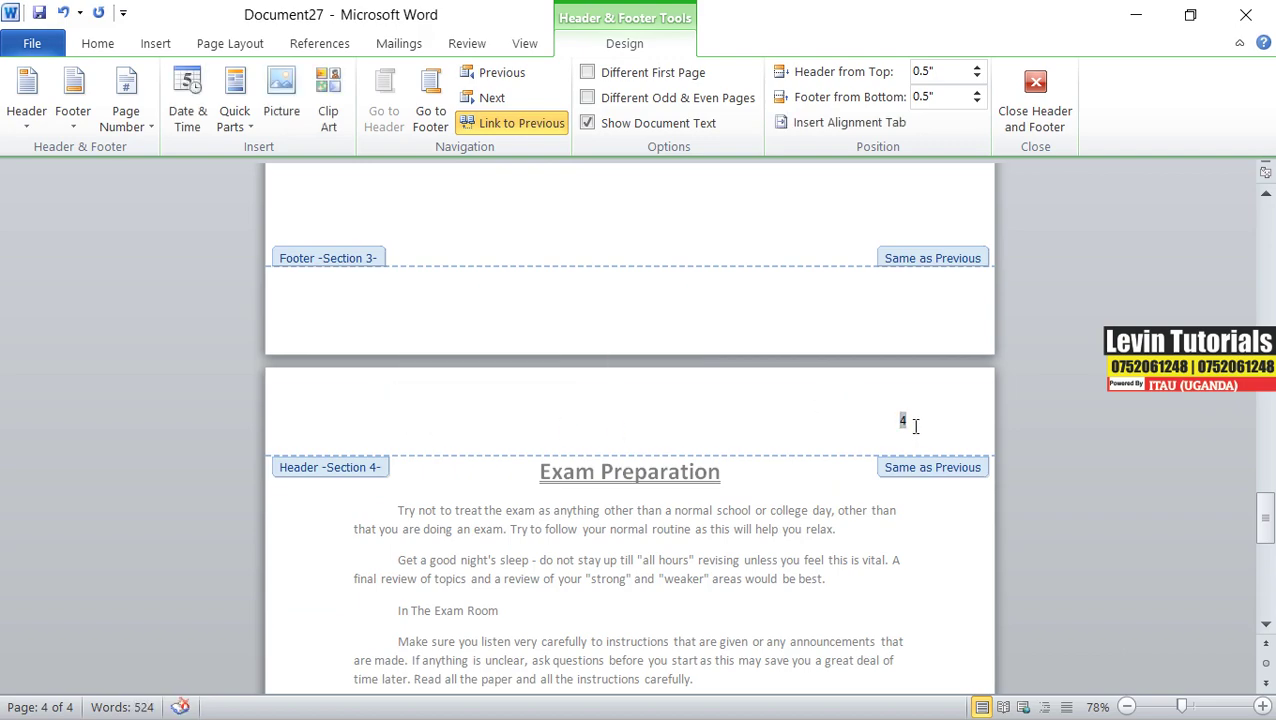
left_click(915, 423)
left_click(874, 423)
left_click(826, 425)
left_click(870, 428)
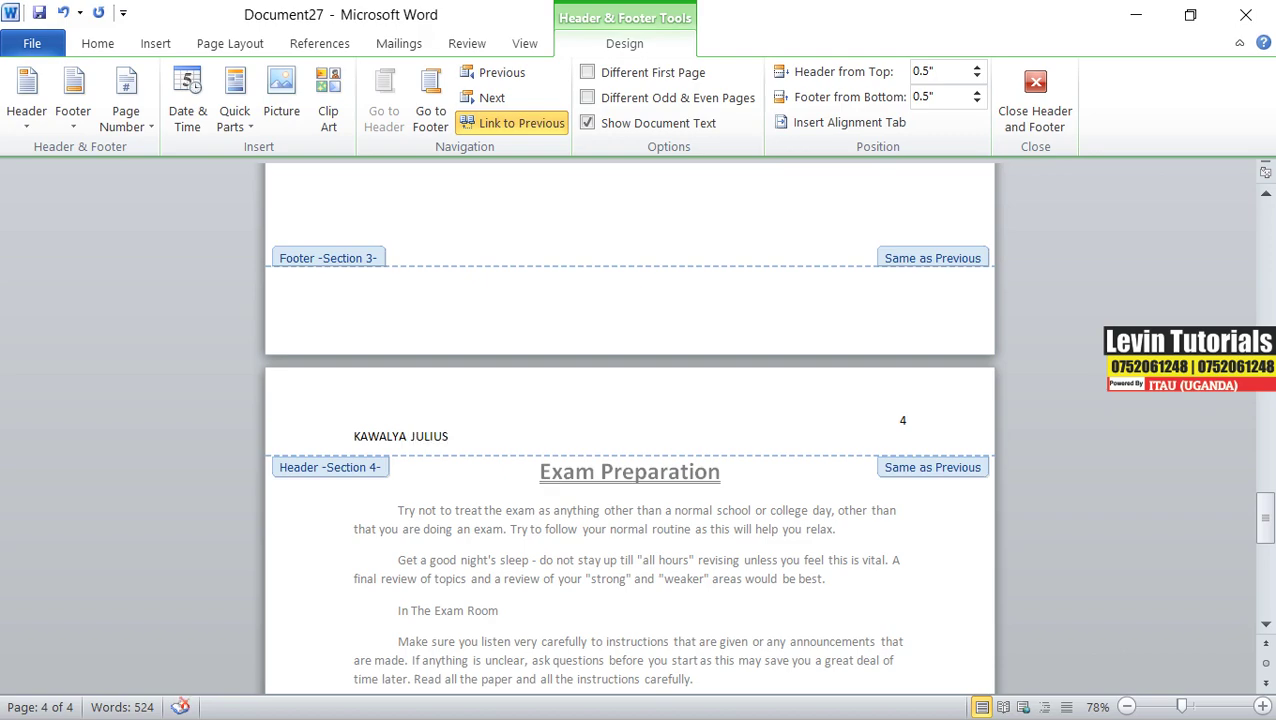
- Close the page 4 header and scroll up to page 1
double_click(943, 558)
scroll(650, 463, "up", 15)
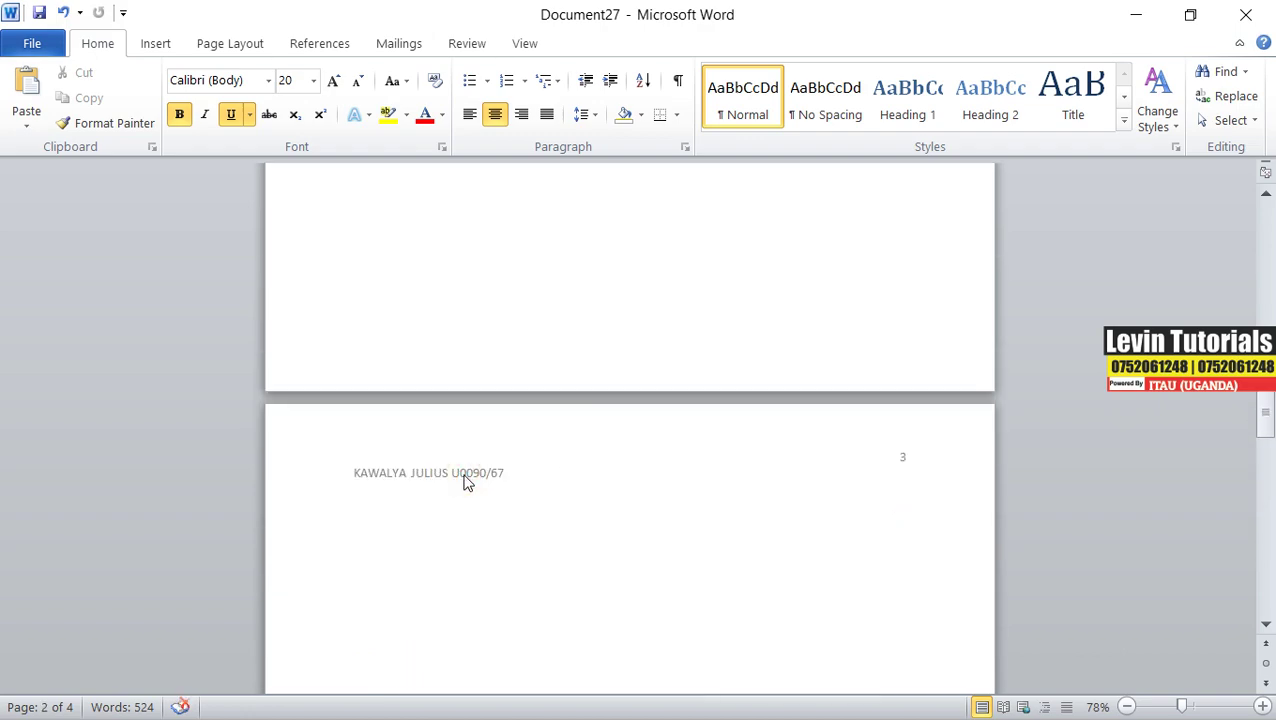
scroll(464, 476, "up", 14)
scroll(464, 476, "up", 5)
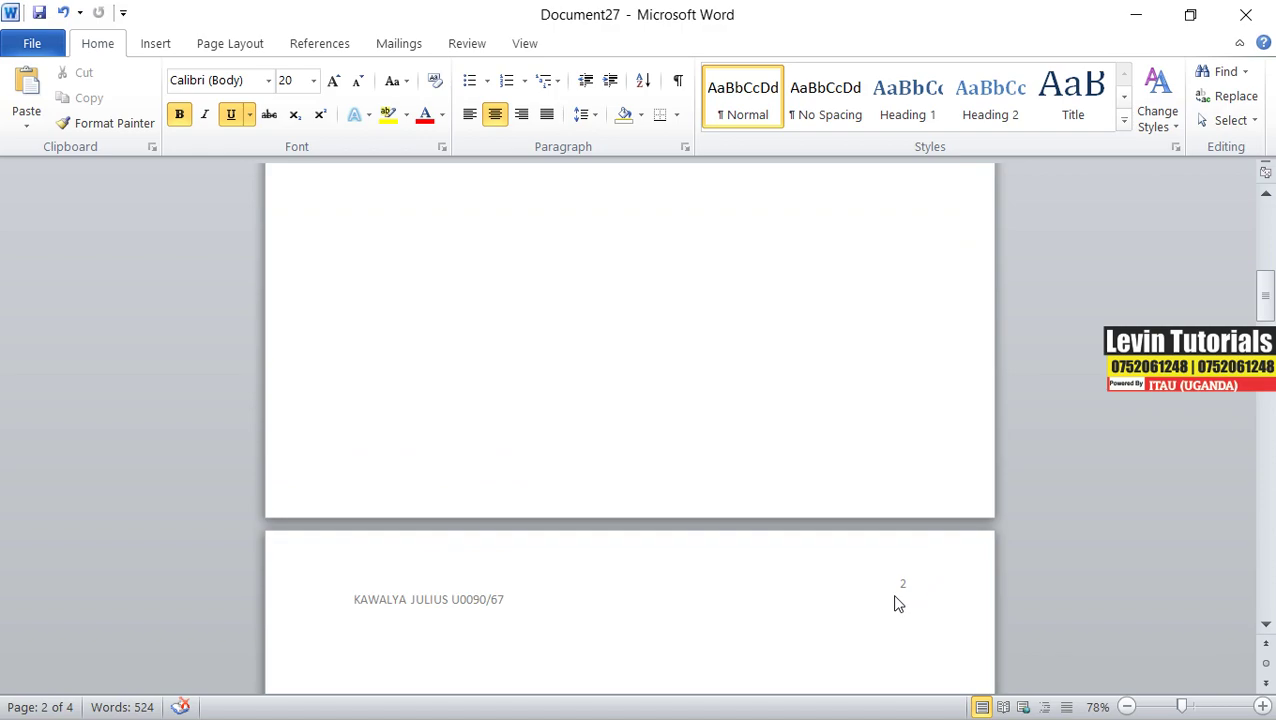
scroll(661, 528, "up", 8)
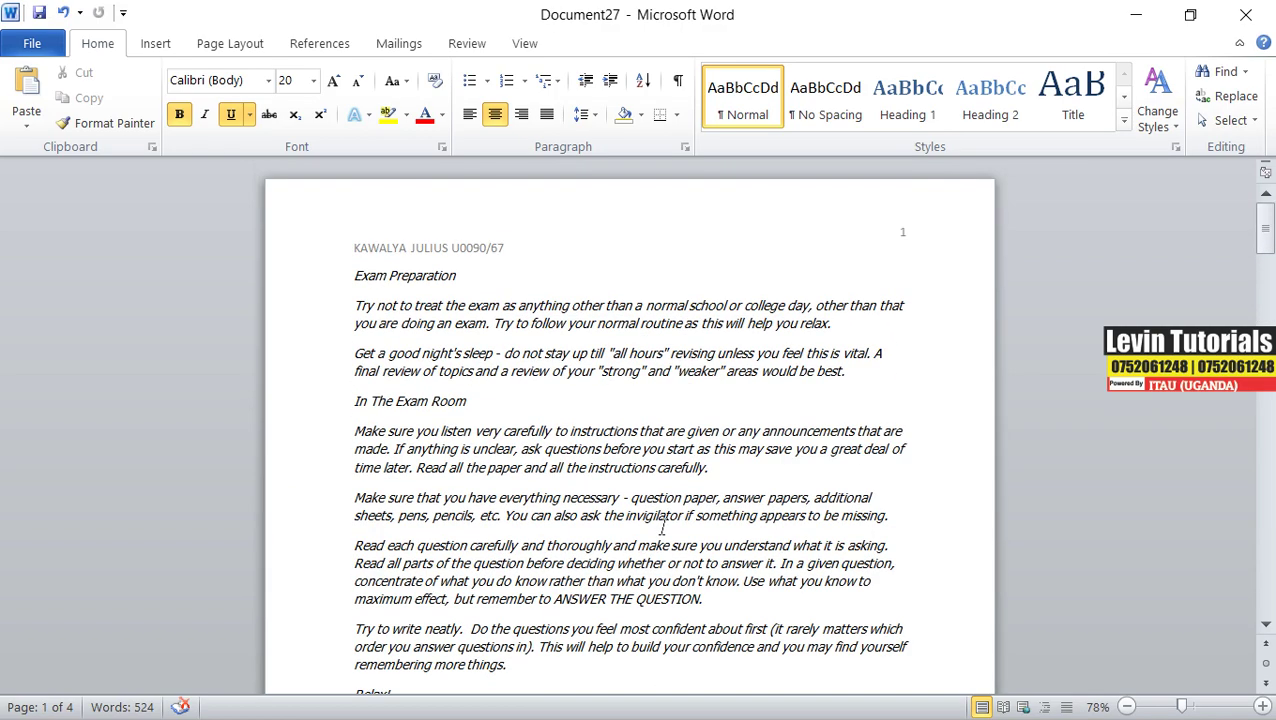
- In the page 1 header, delete the name and index line and browse Page Number options
double_click(498, 250)
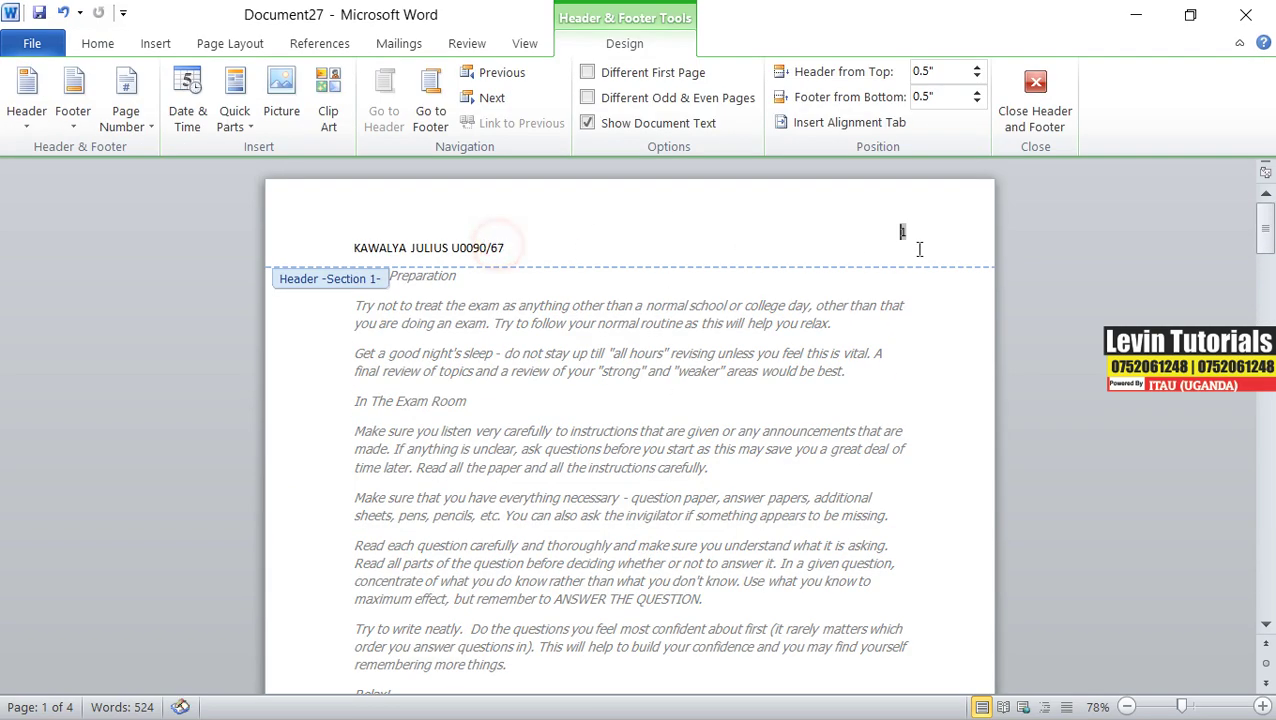
key("shift+Left")
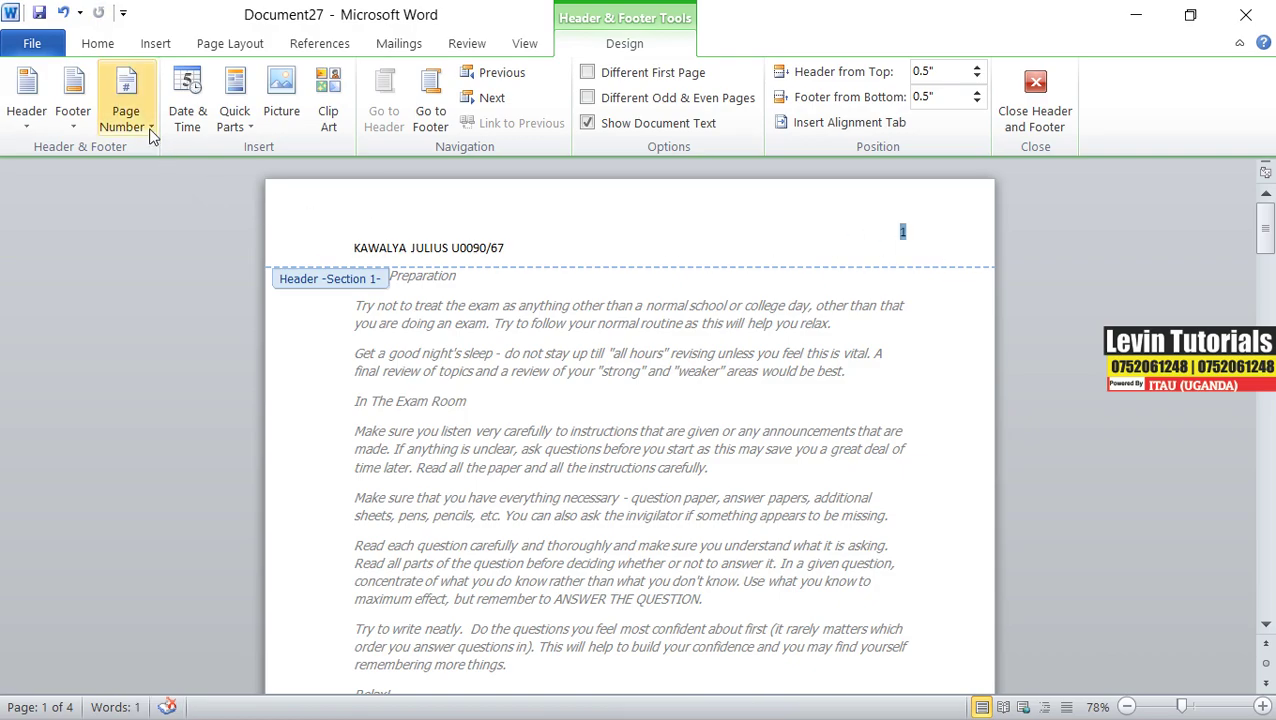
triple_click(514, 247)
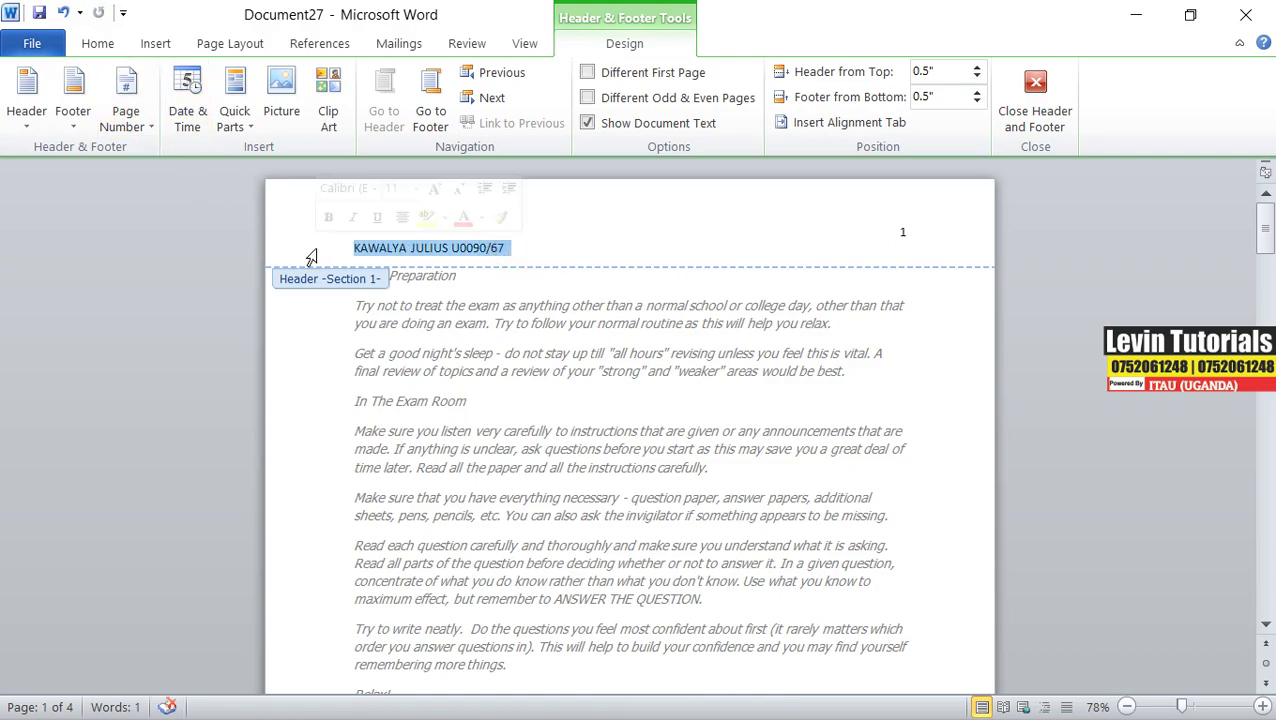
key("BackSpace")
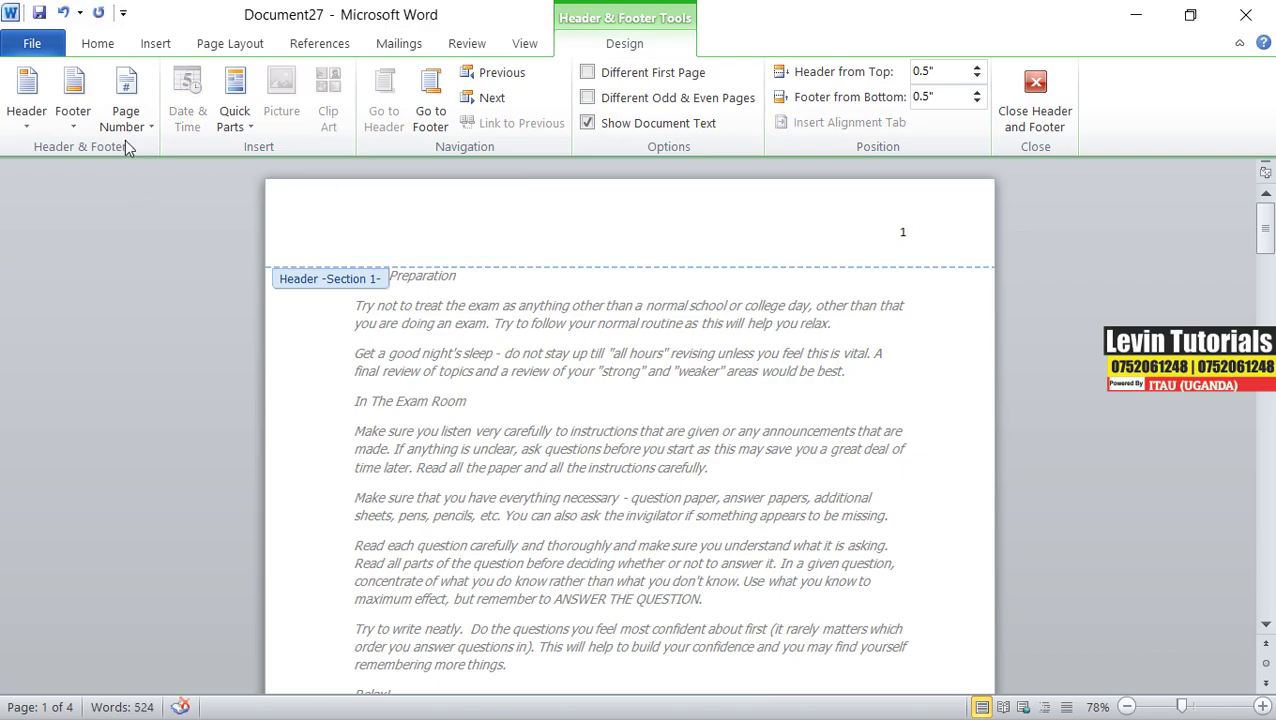
left_click(153, 129)
mouse_move(170, 155)
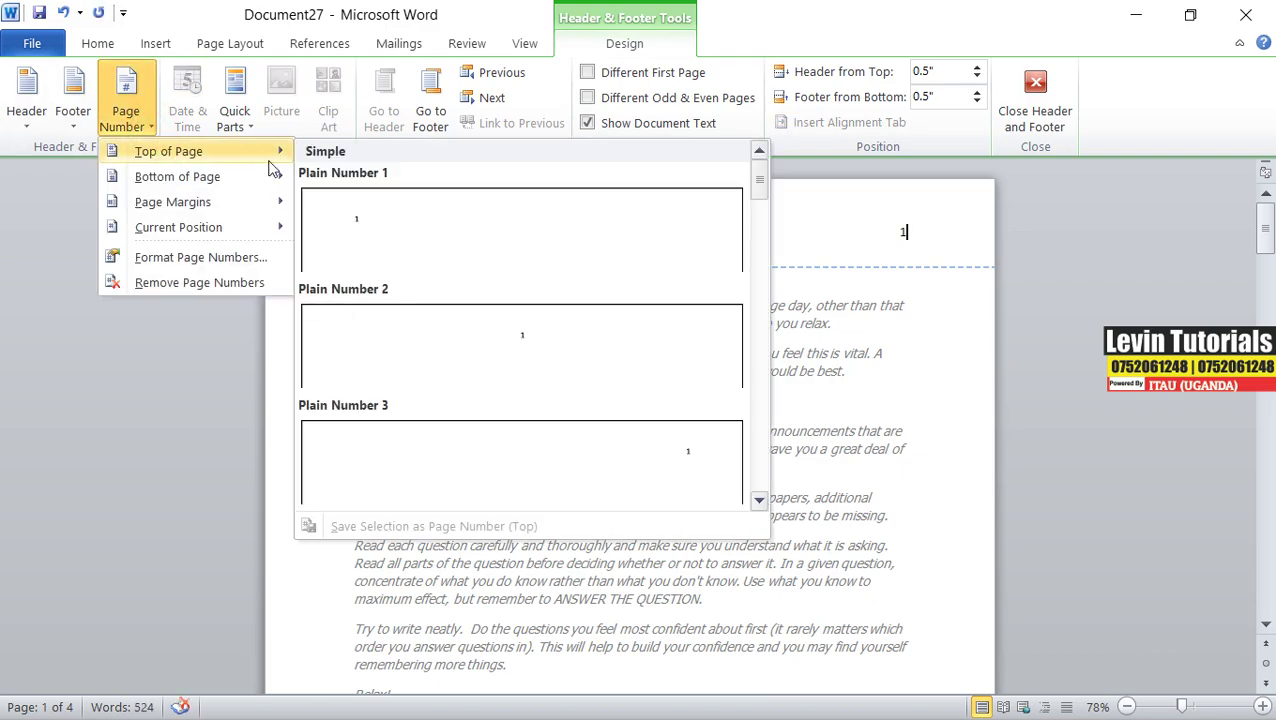
mouse_move(759, 190)
left_mouse_down()
mouse_move(759, 492)
mouse_move(769, 184)
left_mouse_up()
- Browse built-in header designs, undo the name-line deletion, and close the header
left_click(28, 125)
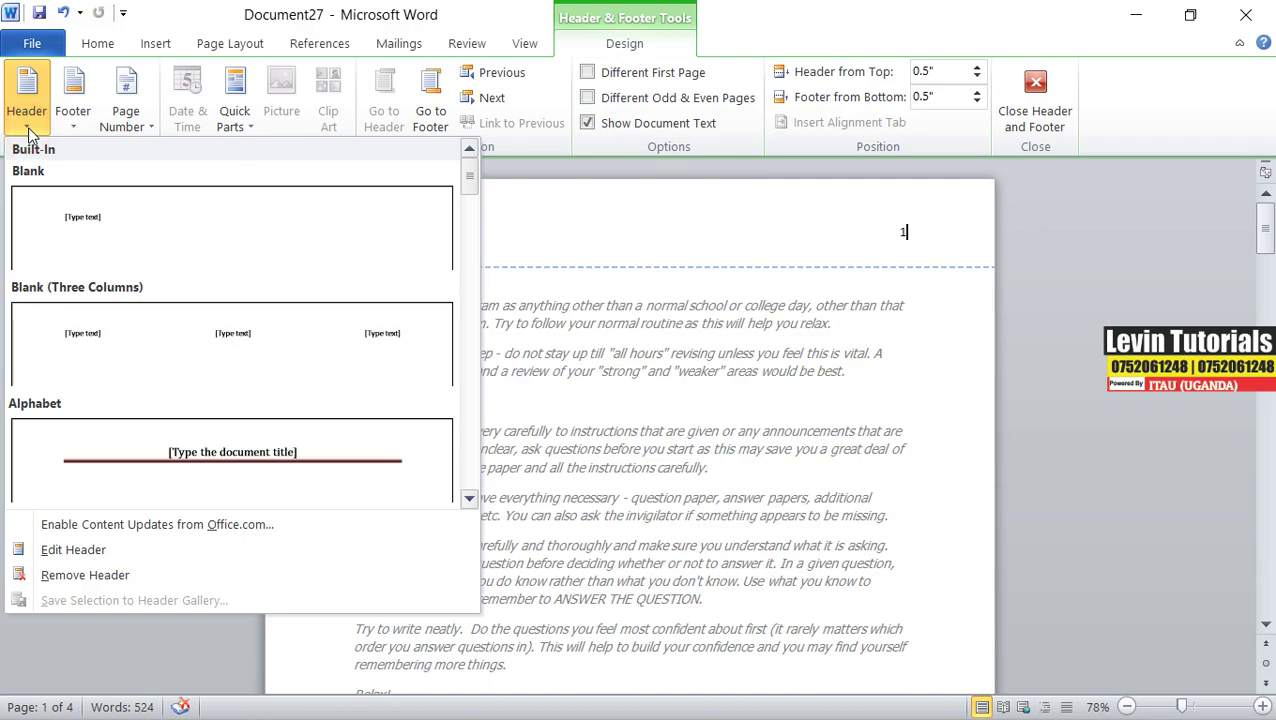
left_click_drag(473, 200, 466, 162)
left_click(773, 226)
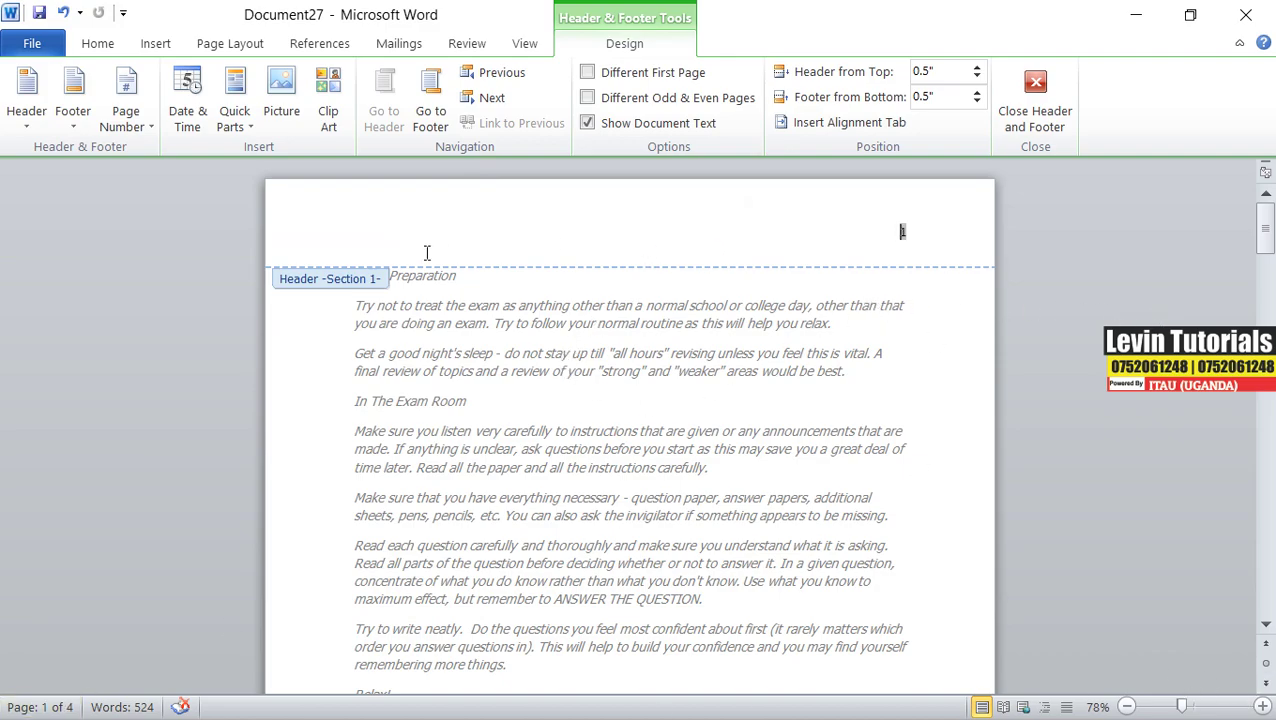
left_click(62, 12)
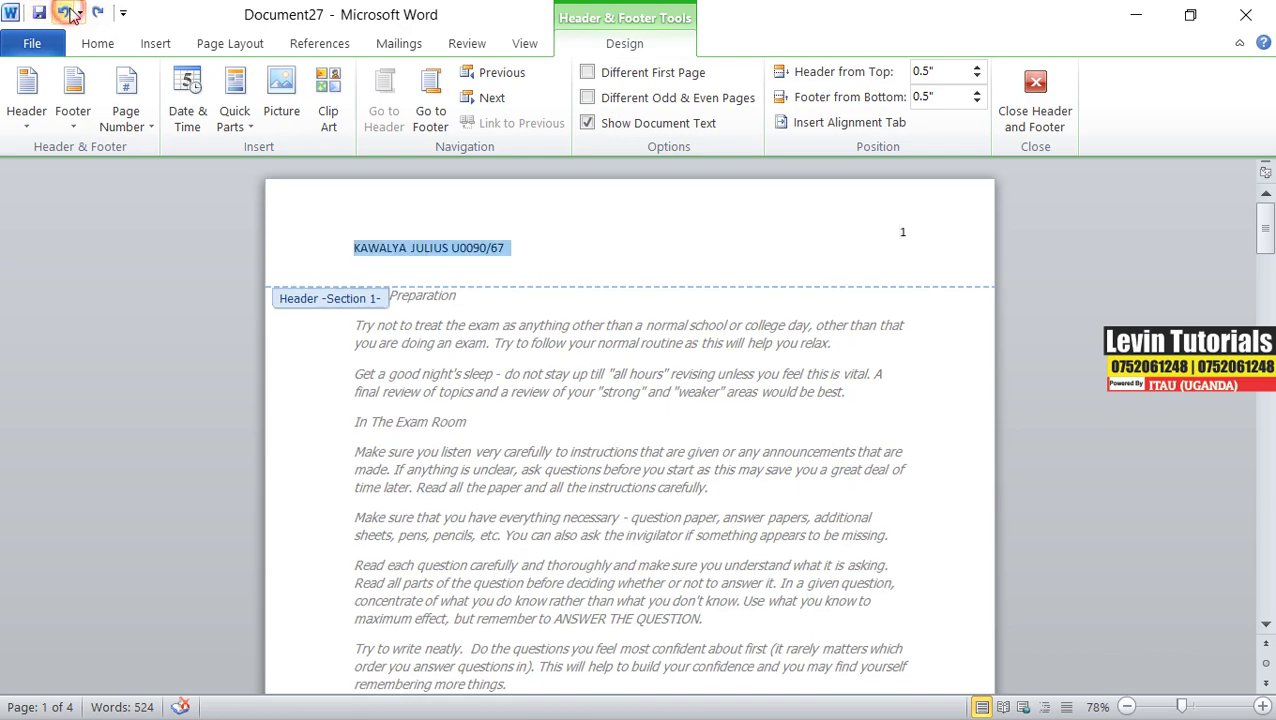
double_click(622, 384)
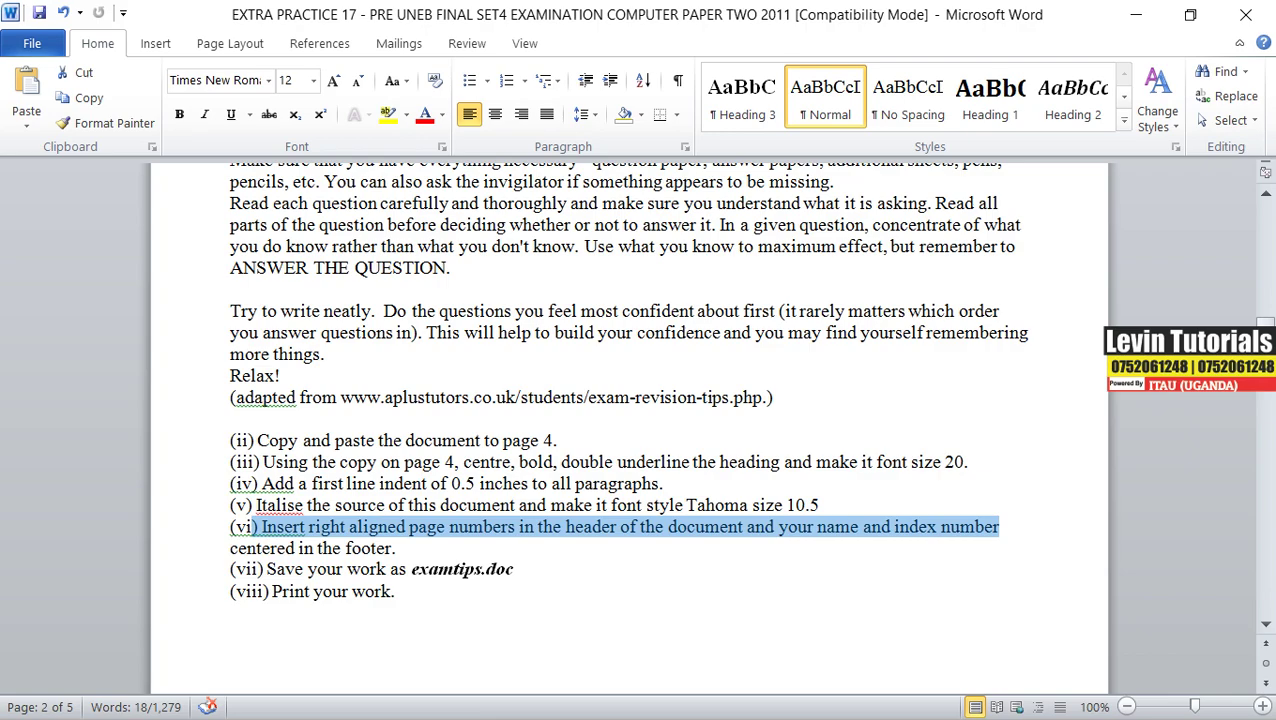
- Cut the name and index line out of the page 4 header
left_click(1135, 22)
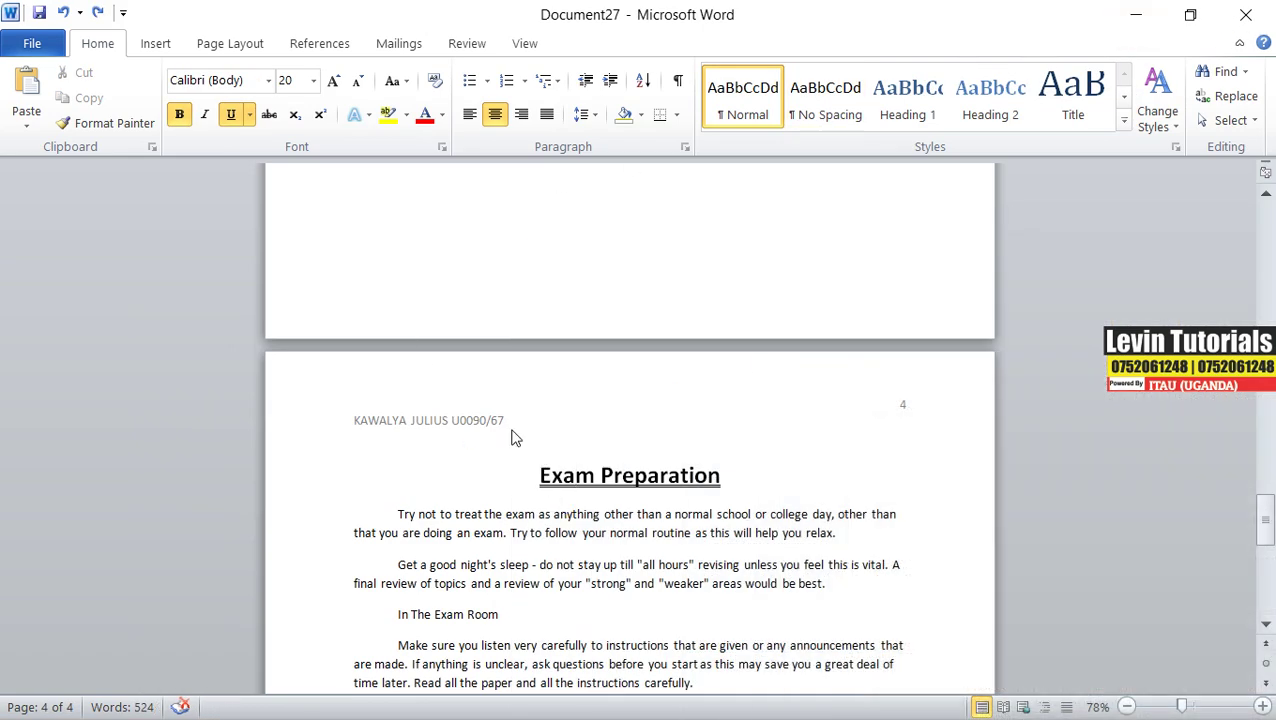
double_click(496, 420)
triple_click(510, 420)
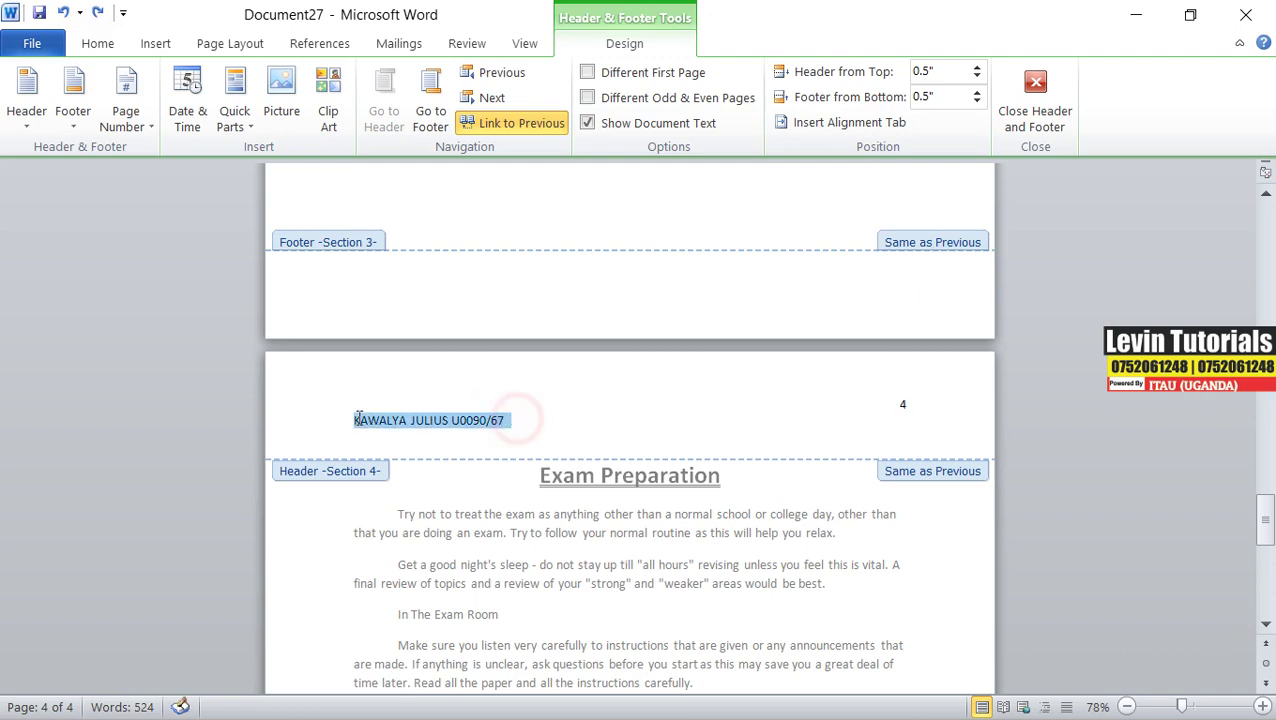
right_click(410, 423)
left_click(460, 54)
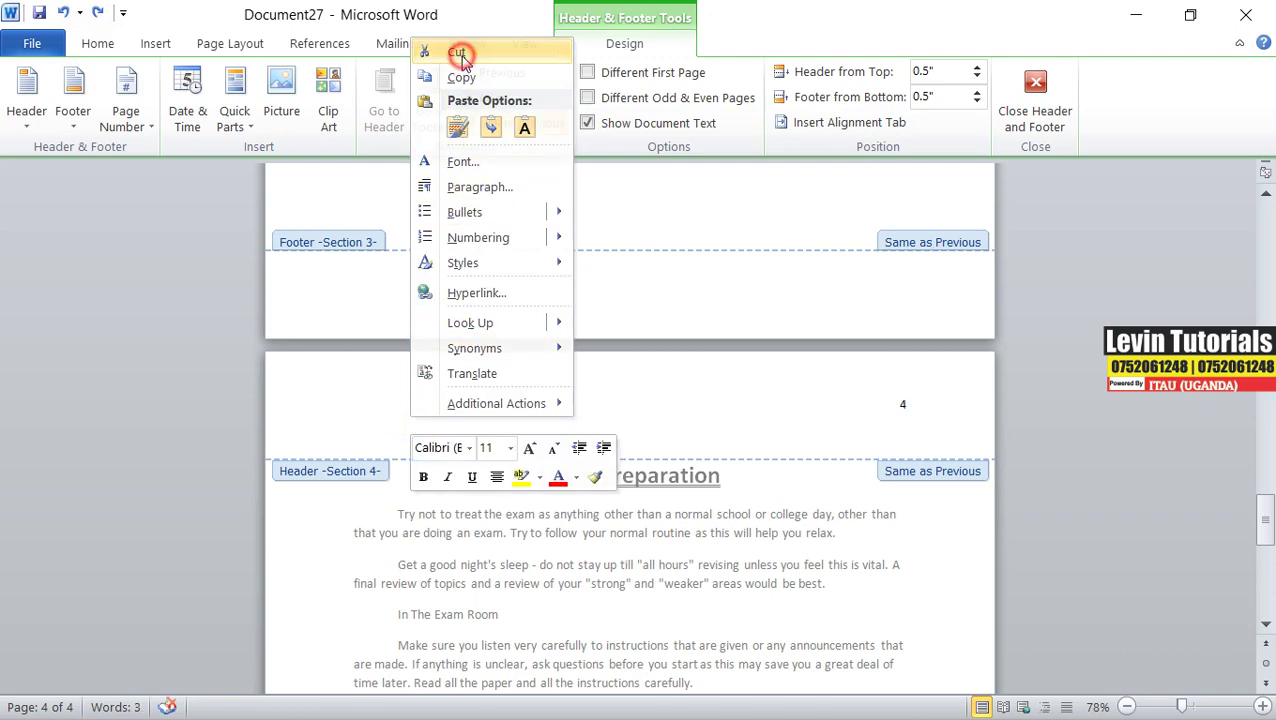
- Paste the name and index line as plain text into the Section 4 footer
scroll(644, 505, "down", 12)
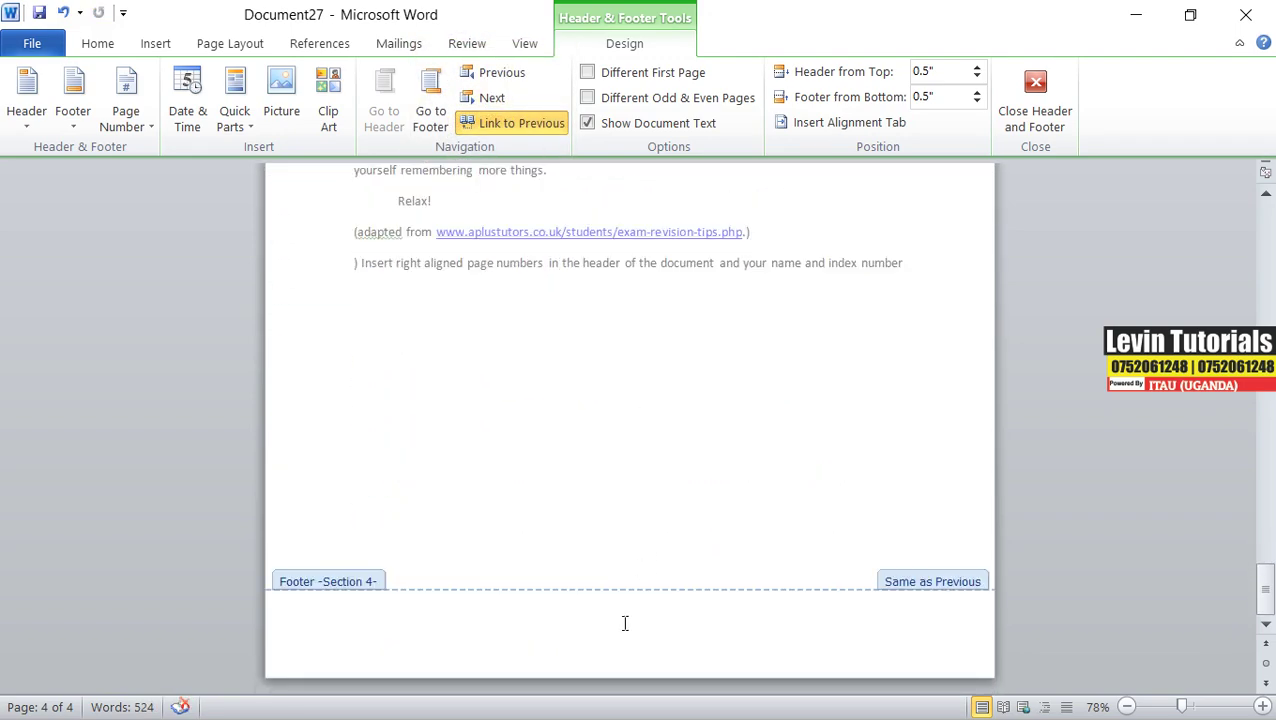
left_click(625, 623)
left_click(622, 610)
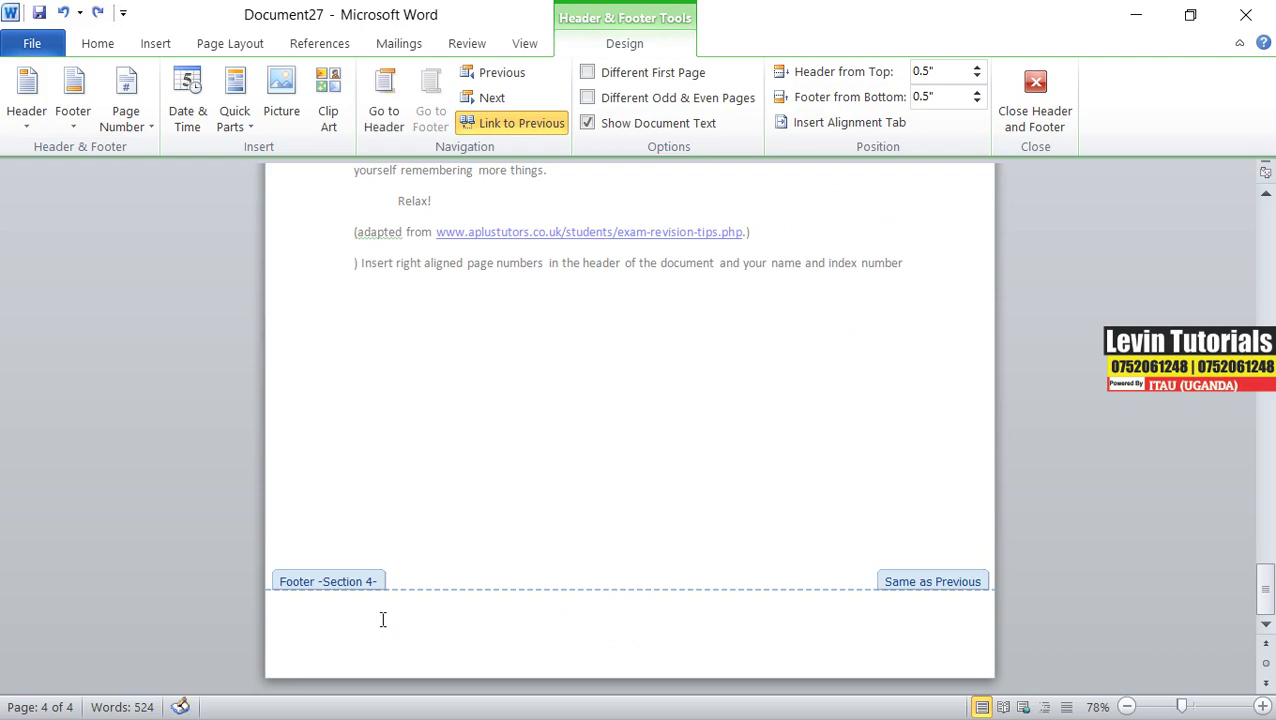
right_click(348, 622)
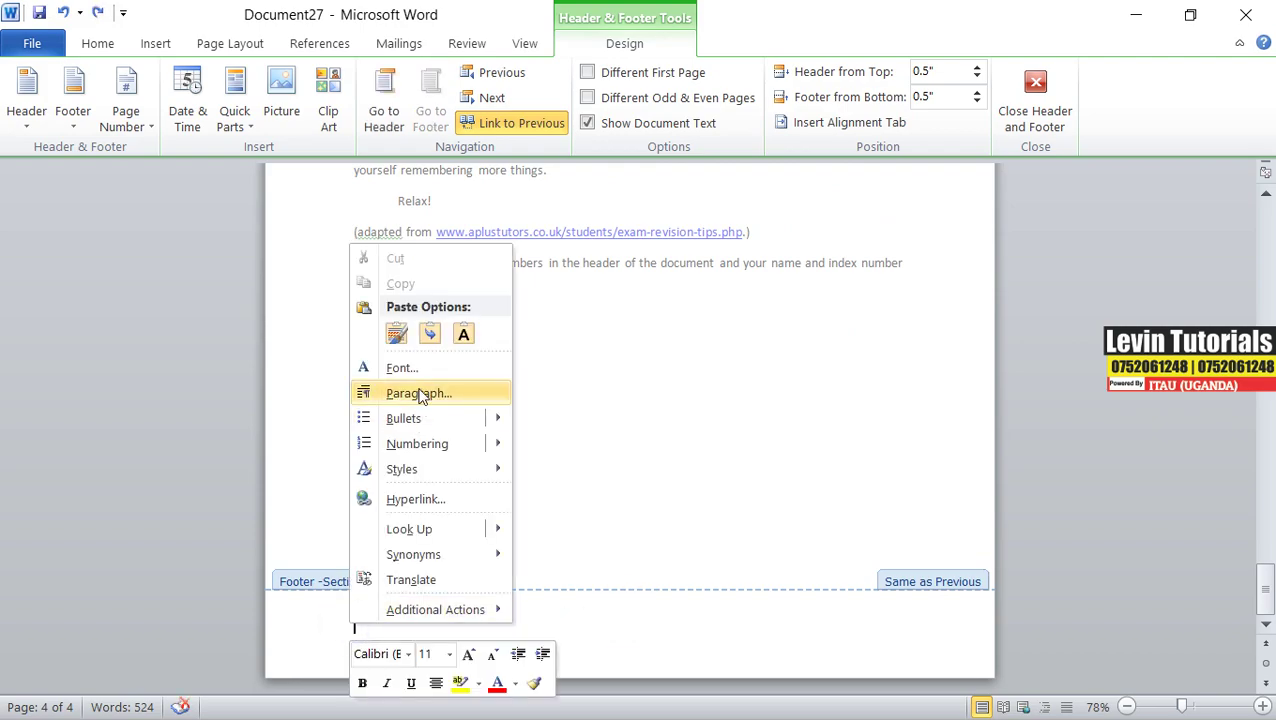
left_click(464, 333)
- Centre the footer's name and index line and close footer editing
left_click_drag(510, 625, 346, 621)
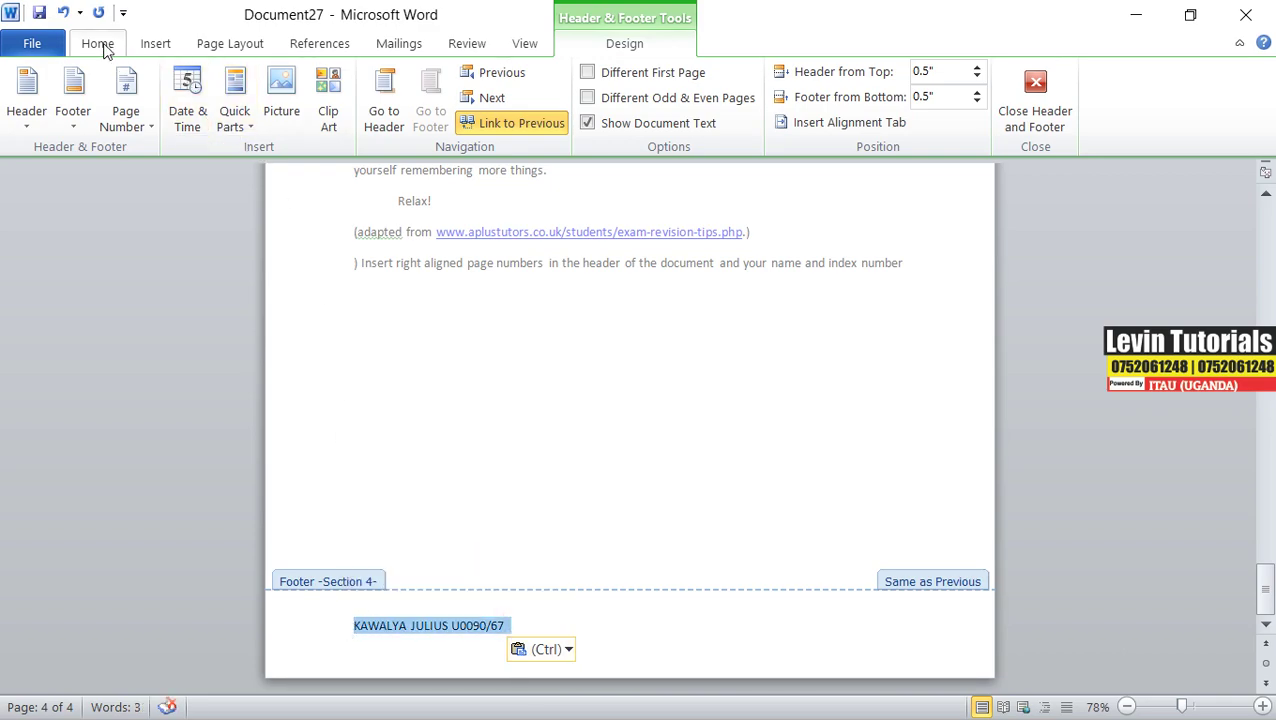
left_click(155, 45)
left_click(103, 45)
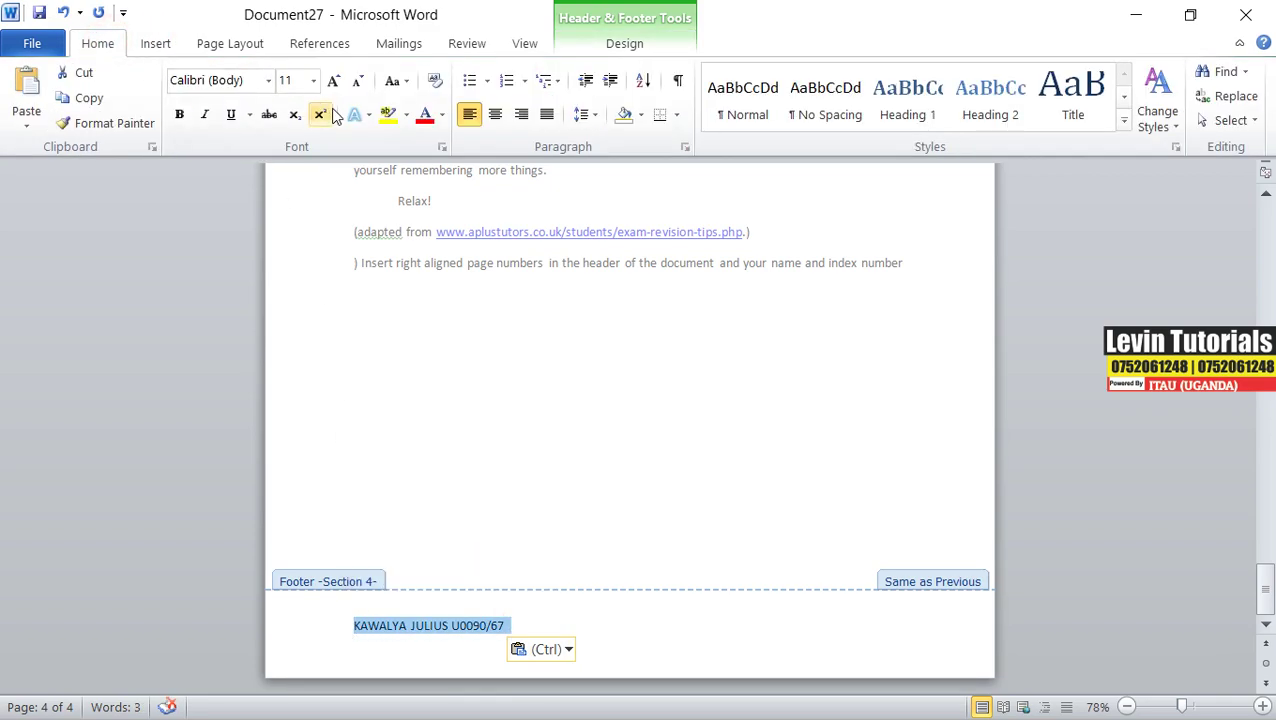
left_click(494, 114)
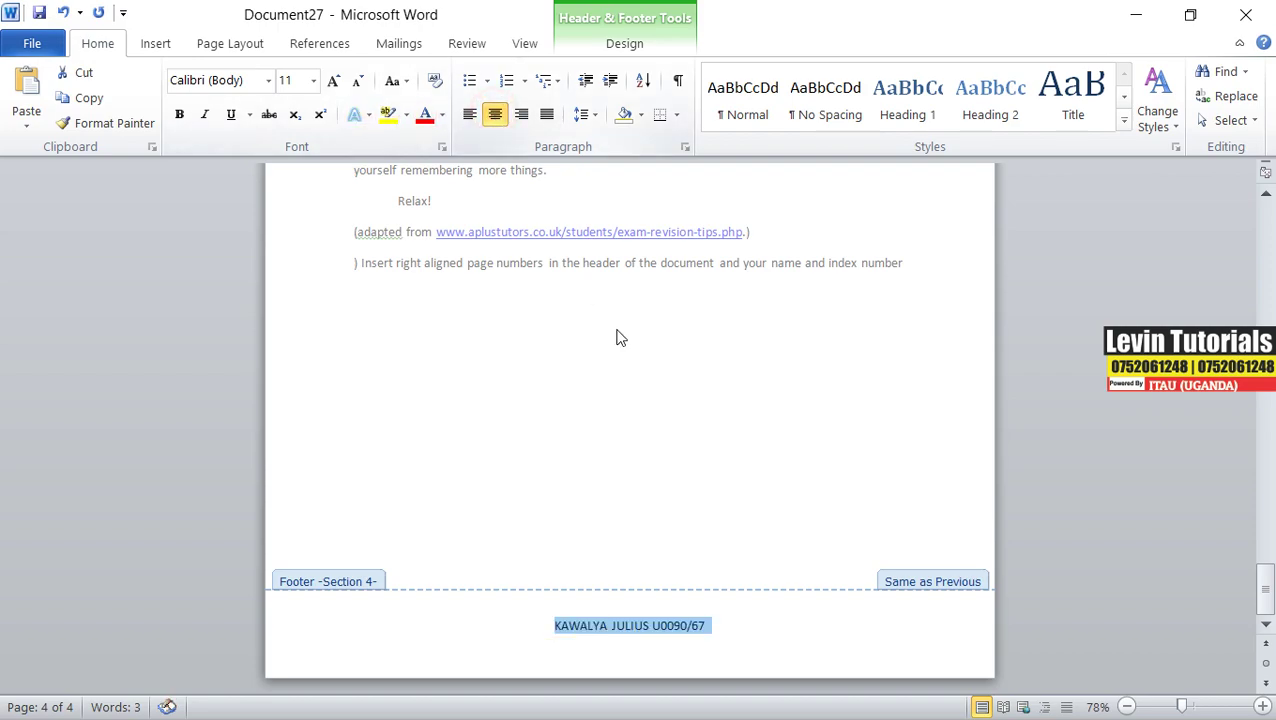
double_click(658, 467)
scroll(659, 460, "down", 6)
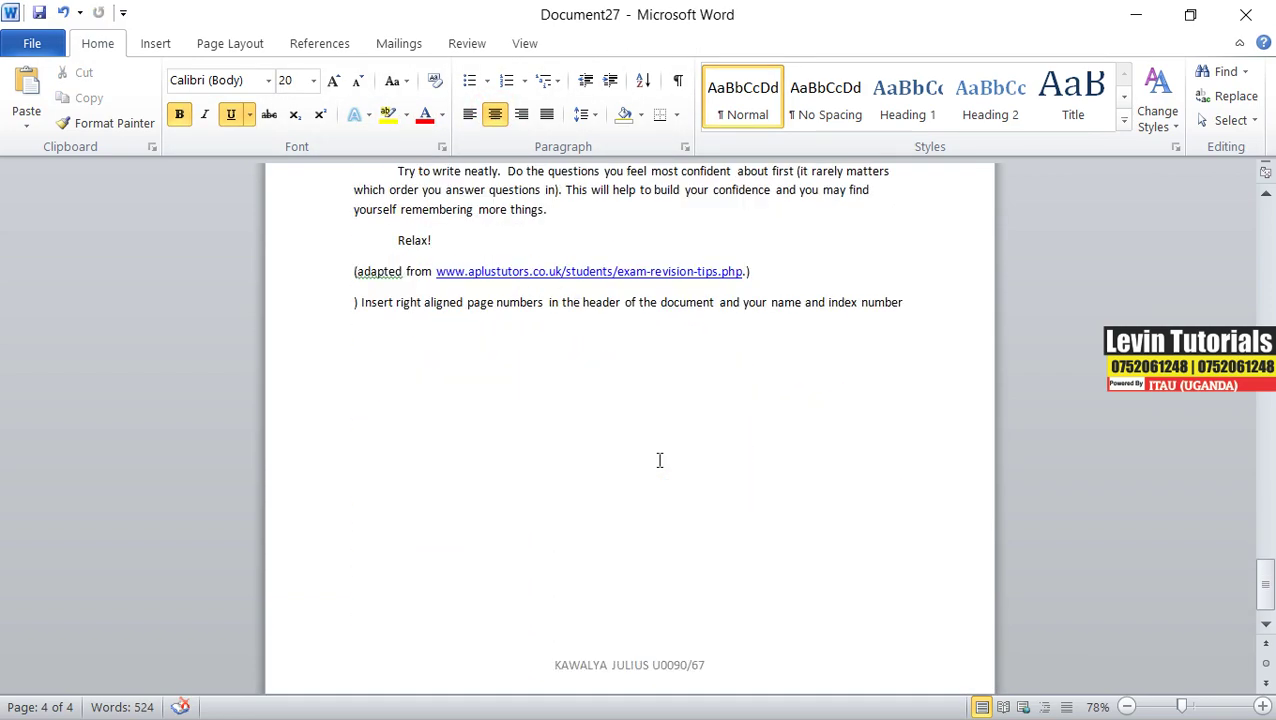
scroll(659, 460, "down", 1)
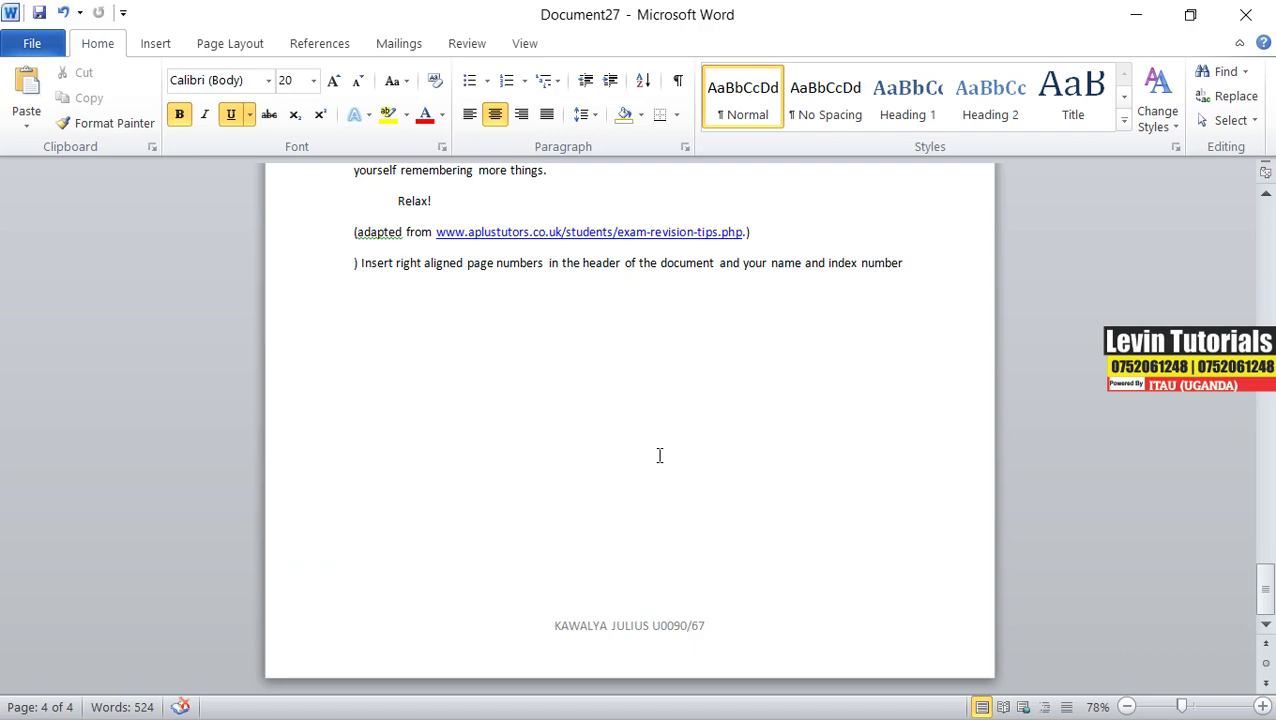
- Delete the leftover ') Insert right aligned…' line so page 4 ends at the source line
left_click_drag(907, 265, 336, 273)
key("Delete")
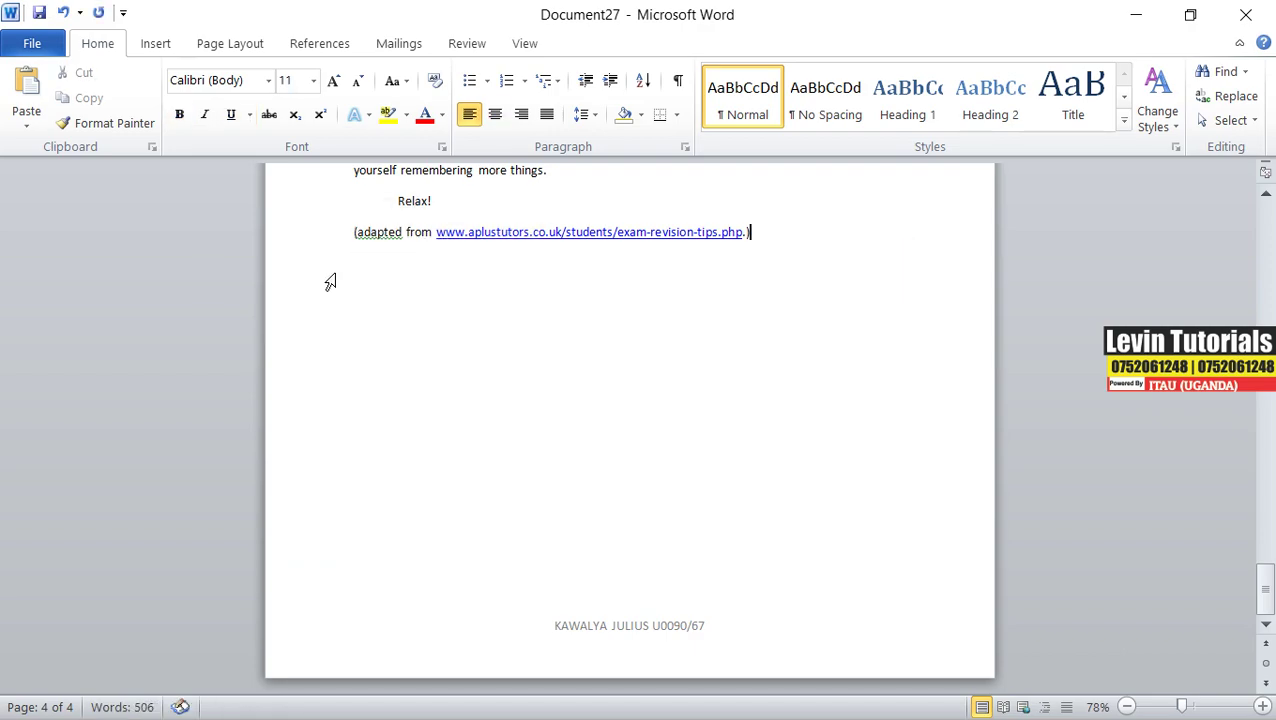
key("BackSpace")
key("alt+Tab")
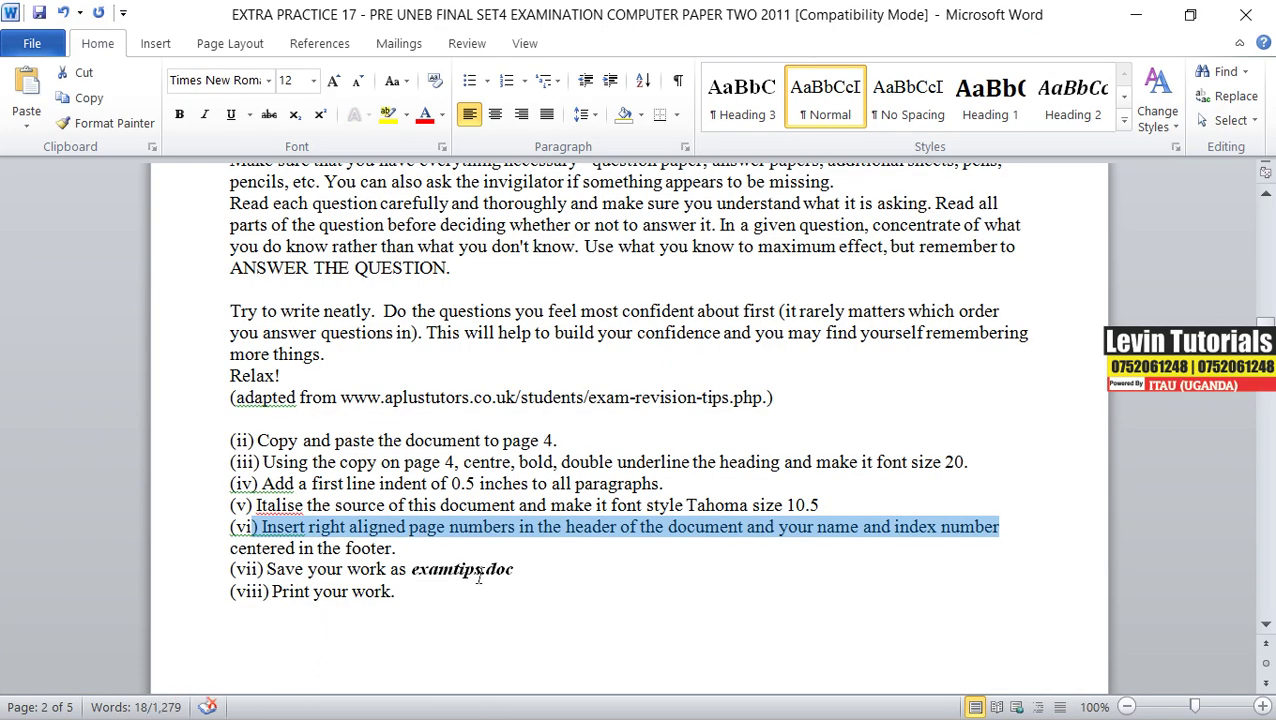
left_click(1138, 14)
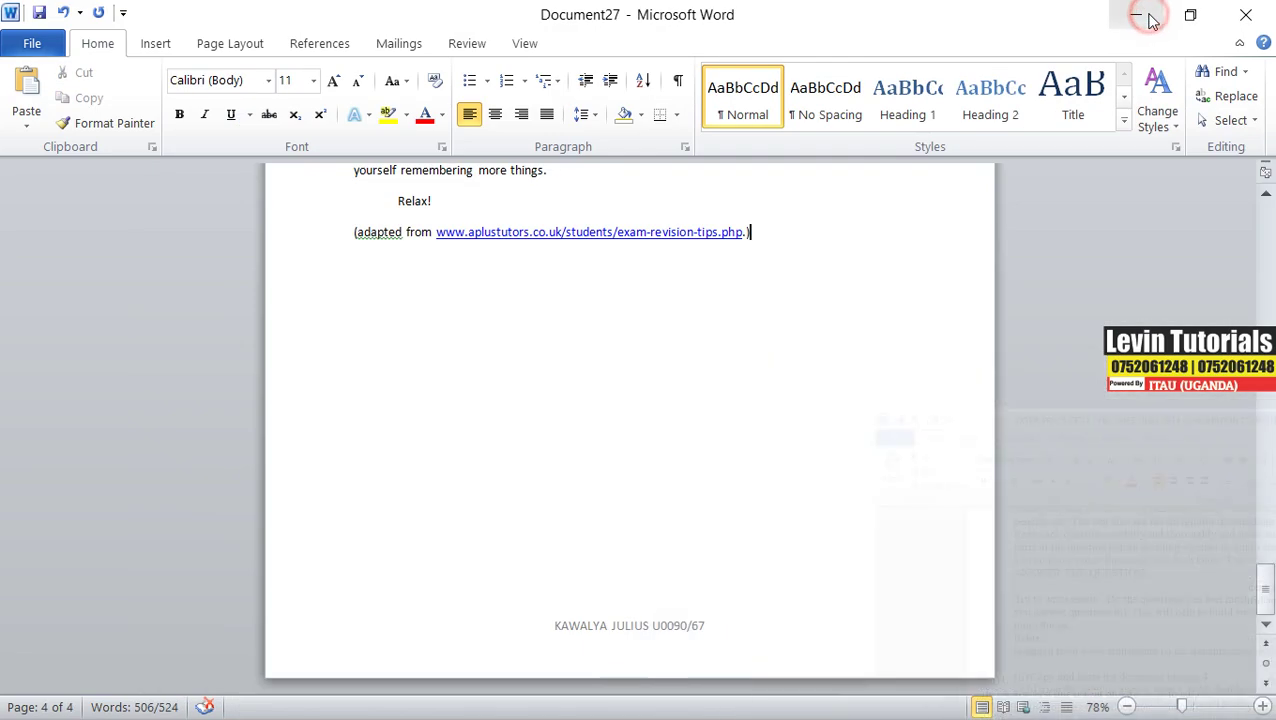
scroll(543, 387, "up", 10)
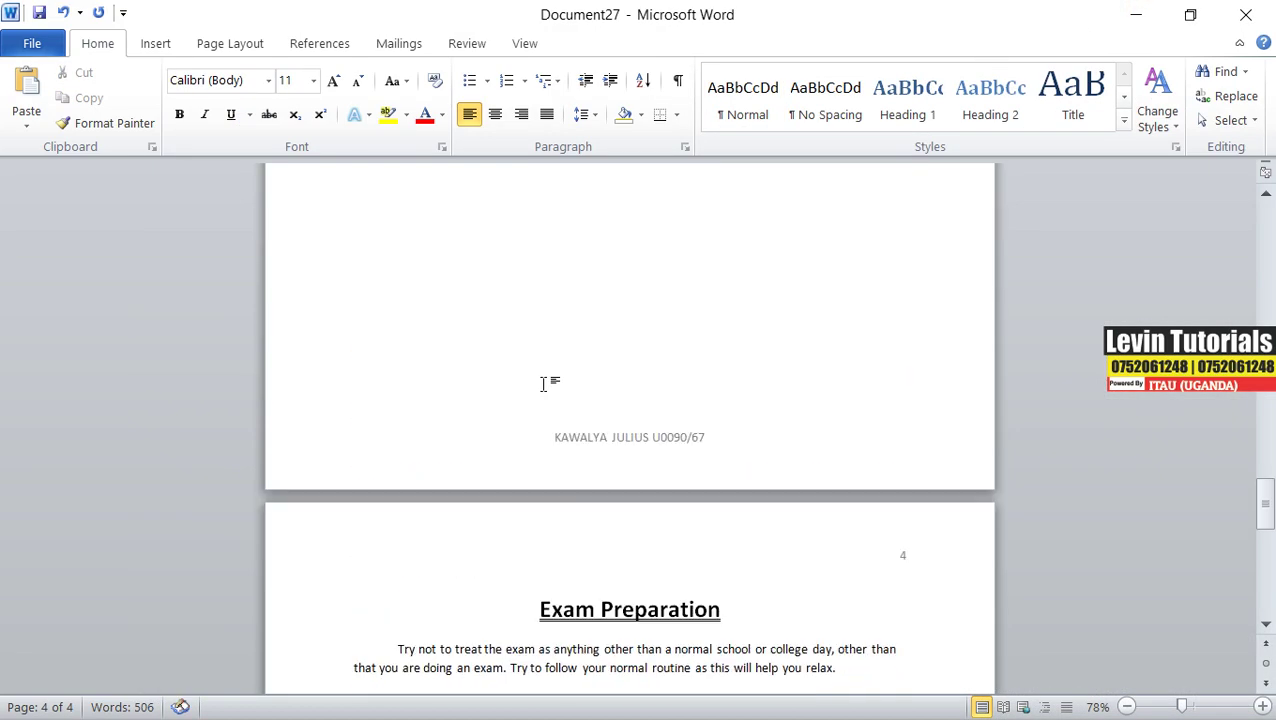
scroll(543, 377, "down", 5)
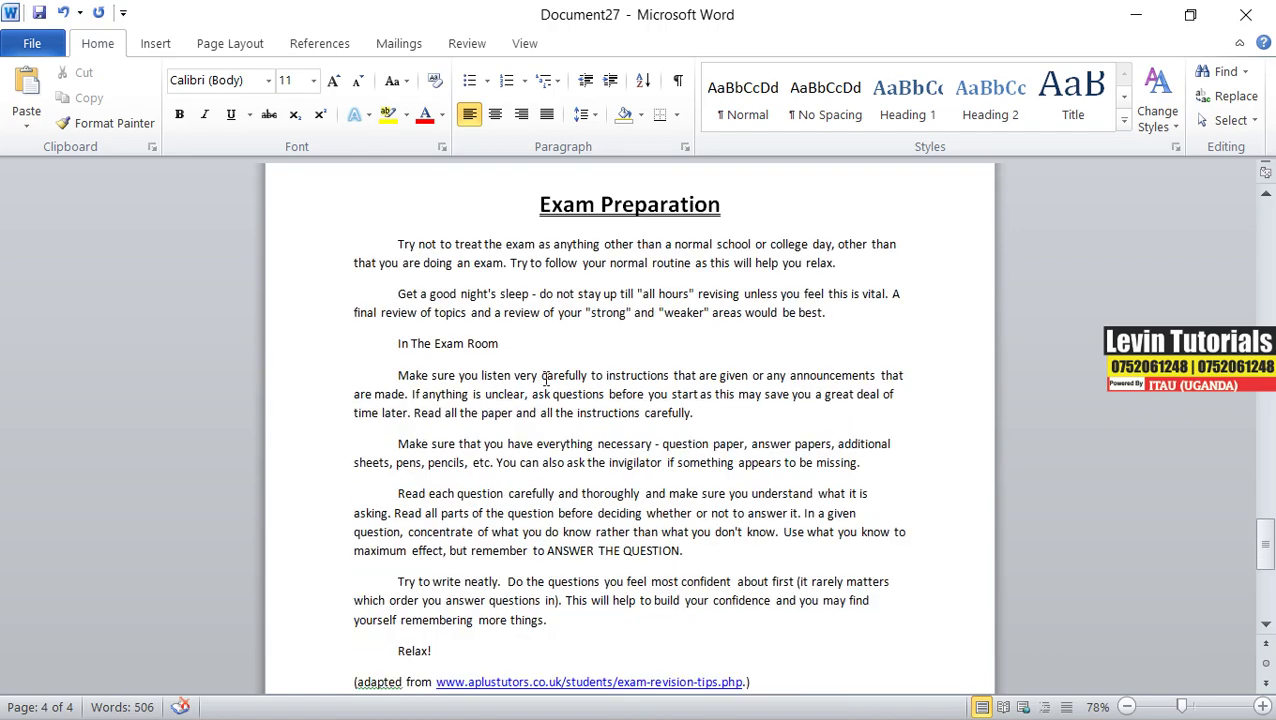
scroll(545, 381, "down", 1)
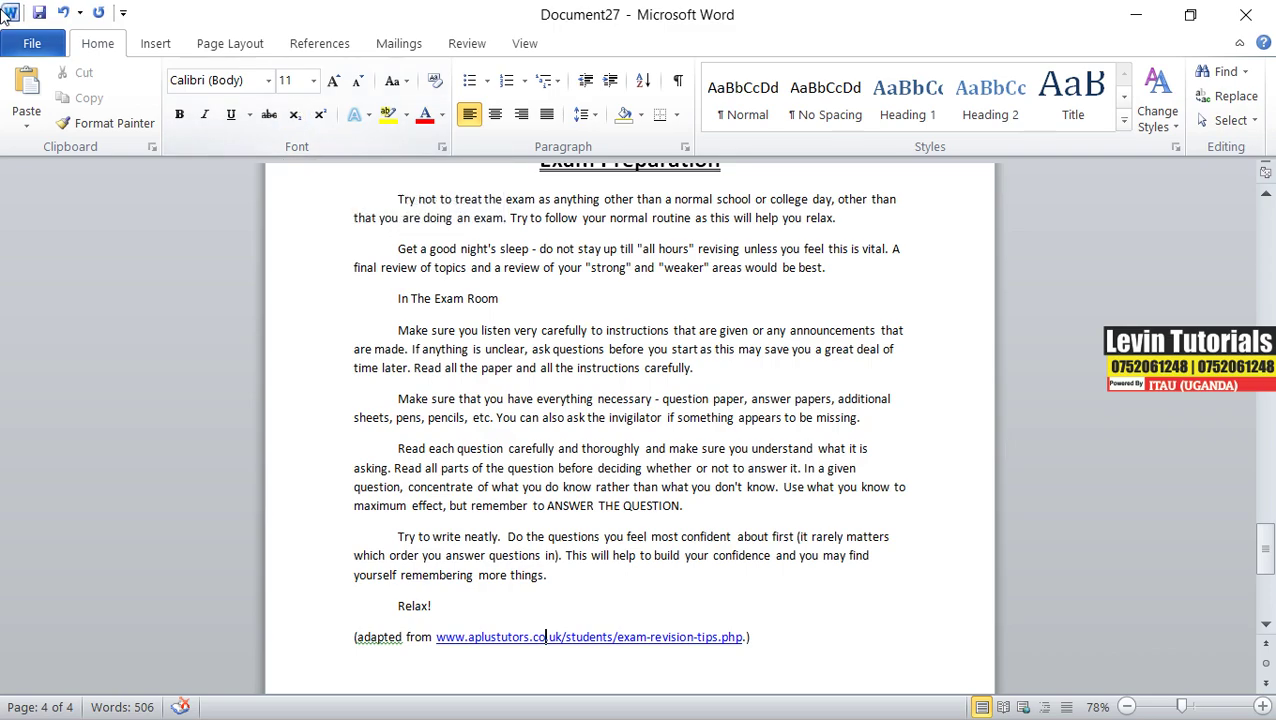
- Save the document as EXAMTIP in the Documents folder
left_click(32, 43)
left_click(60, 108)
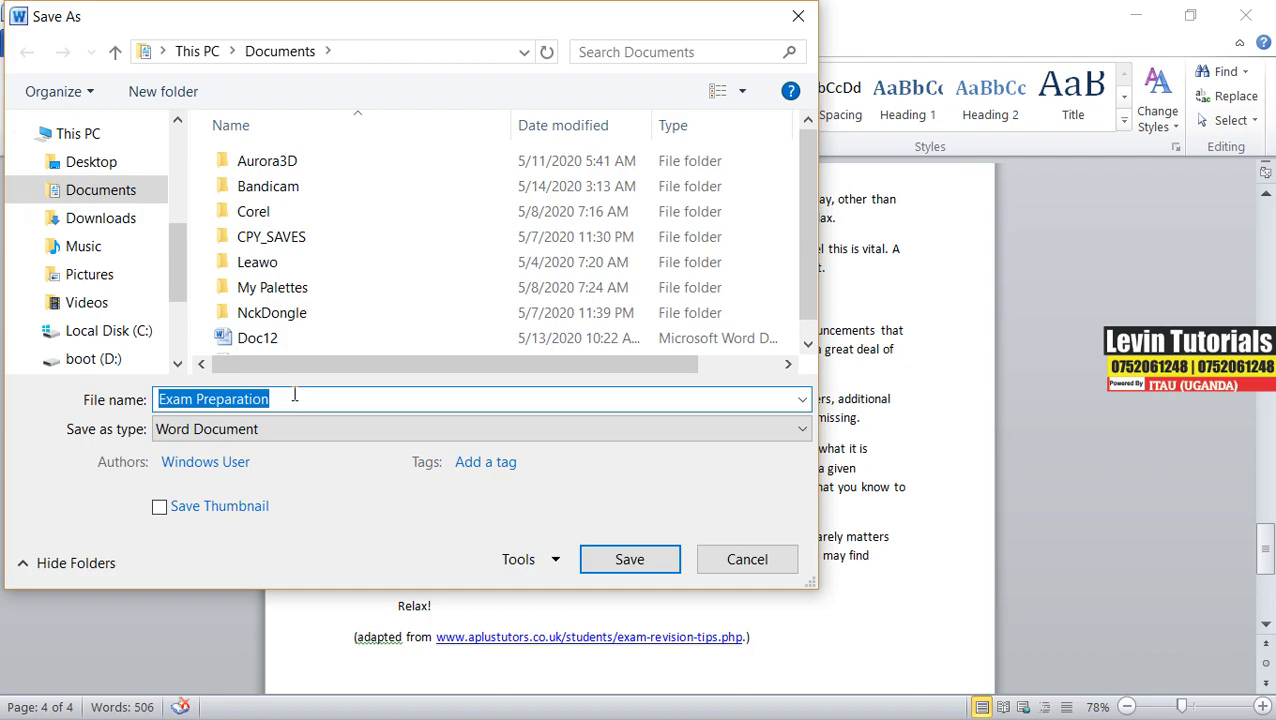
type("EX")
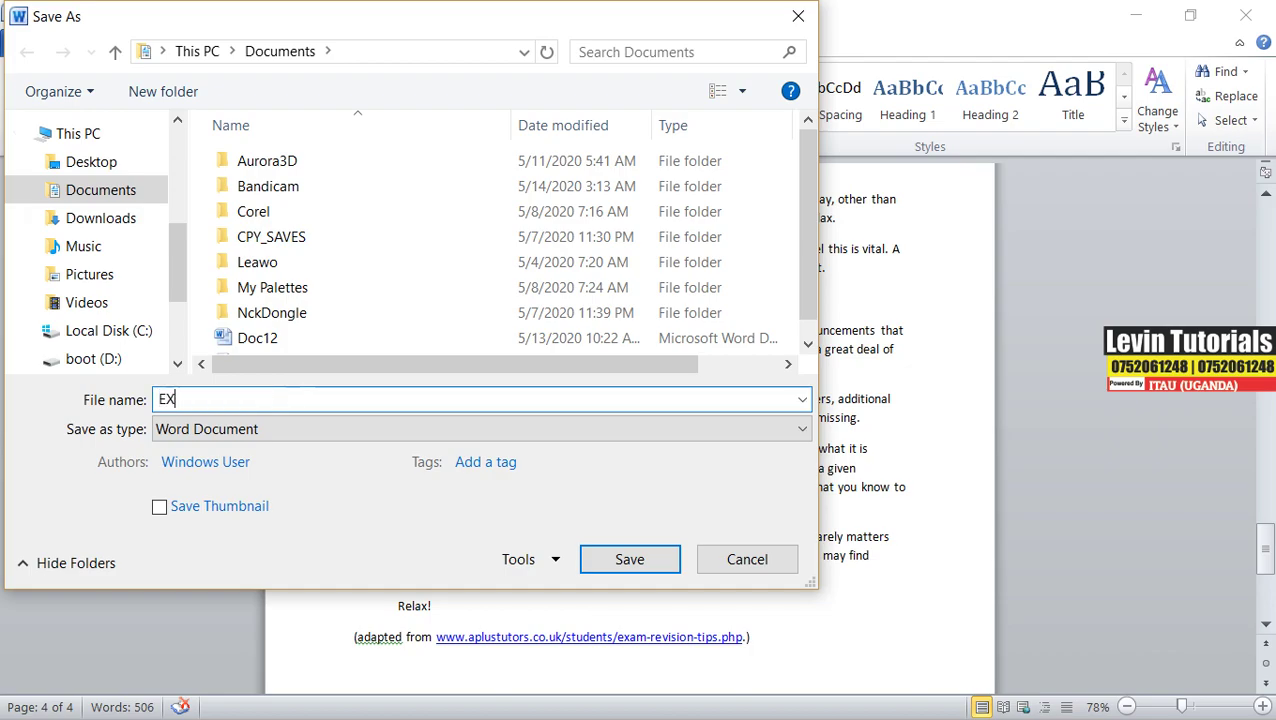
type("AM")
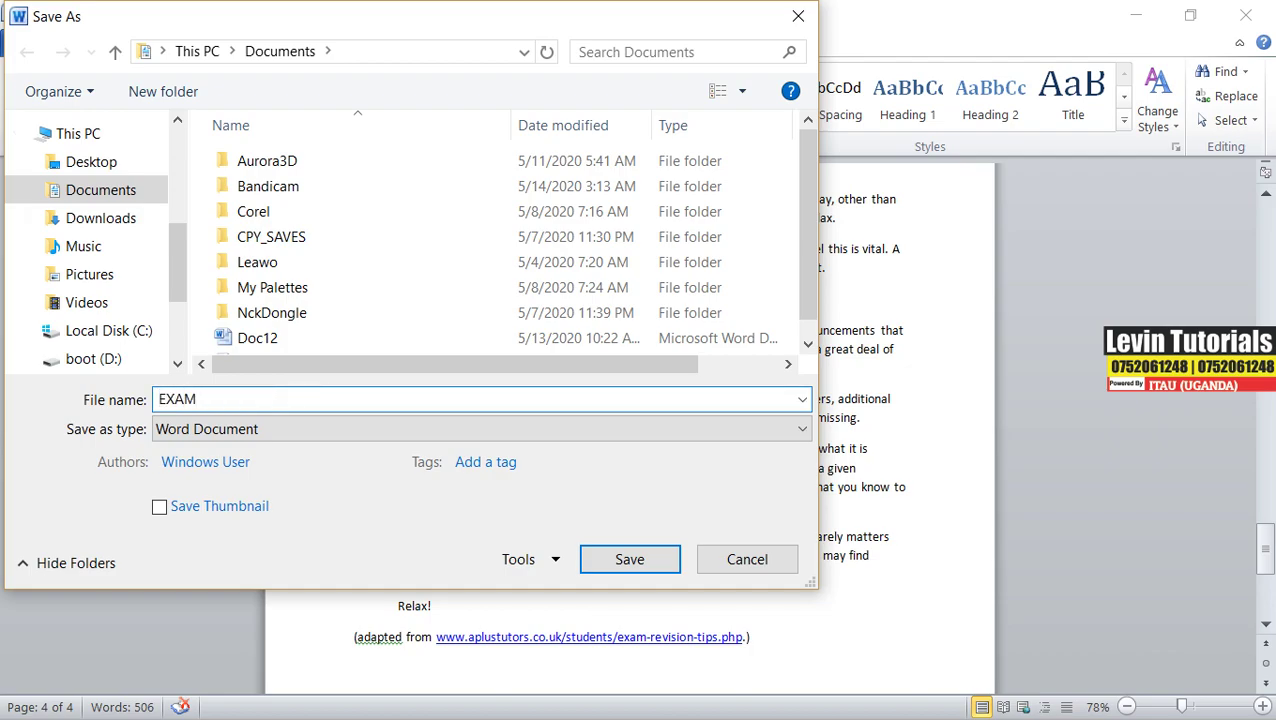
type("TIP")
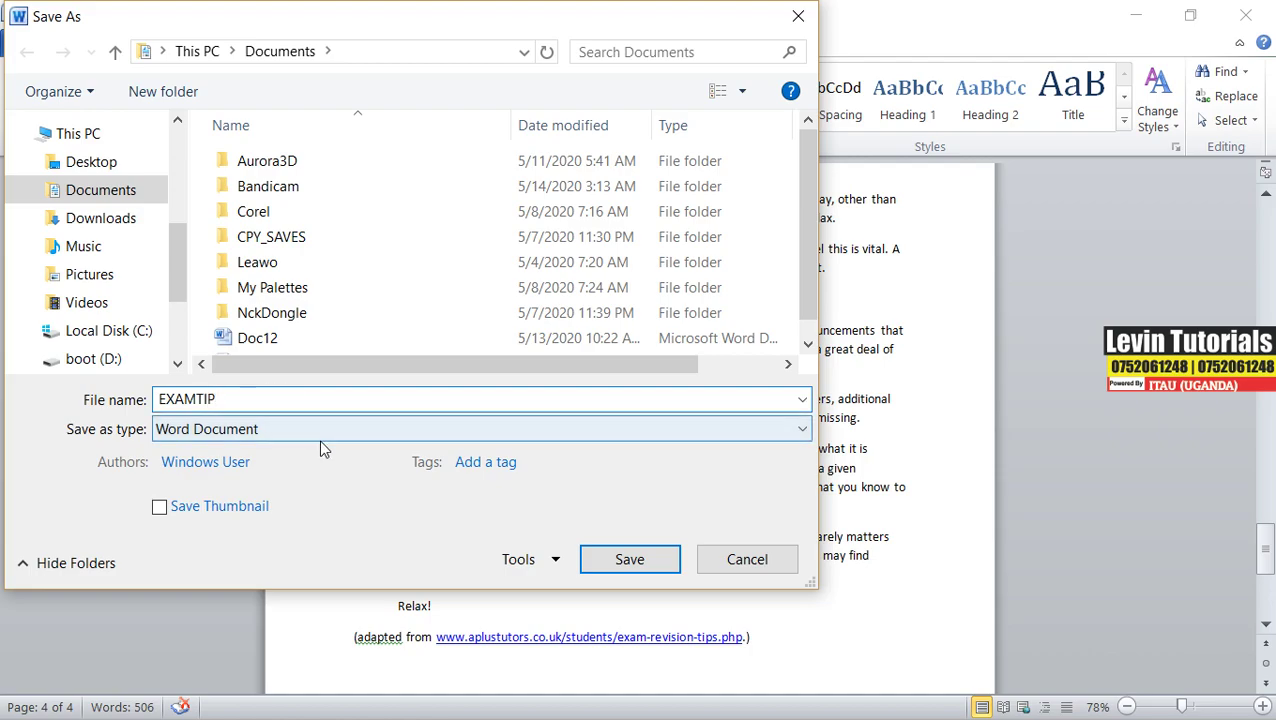
left_click(624, 561)
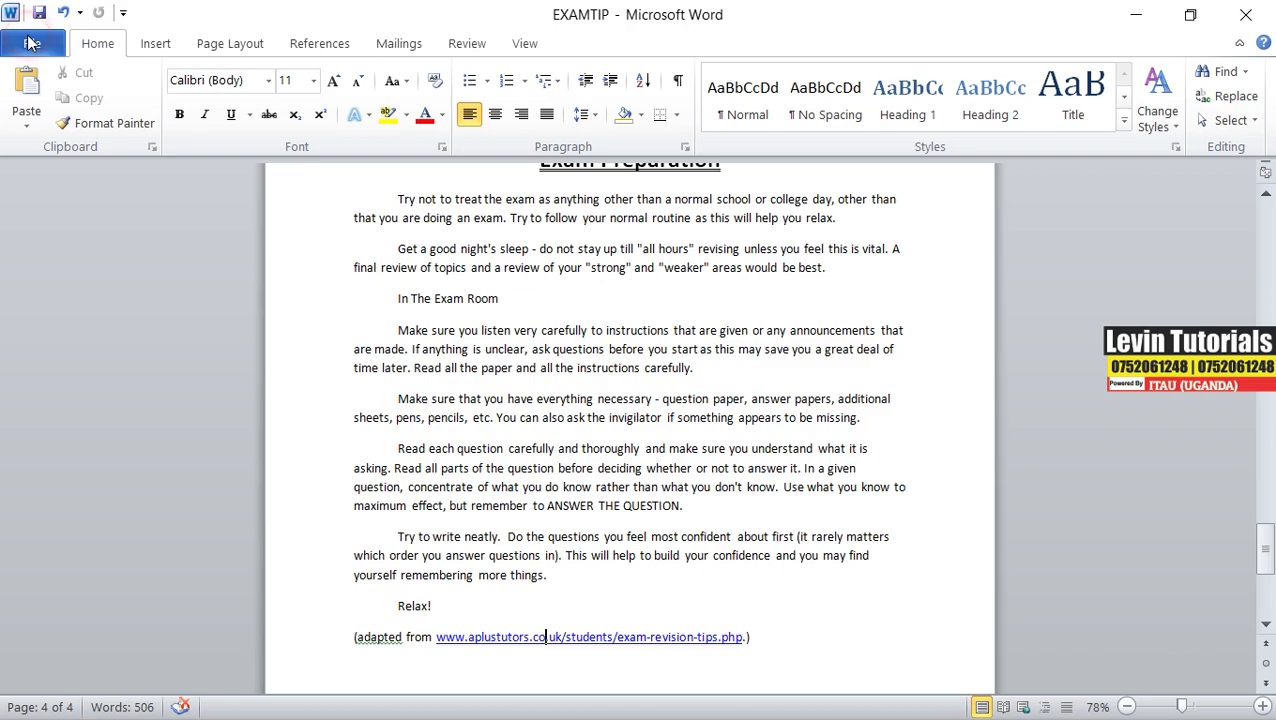
- Check EXAMTIP's print preview, return to editing, and switch to the exam paper
left_click(31, 43)
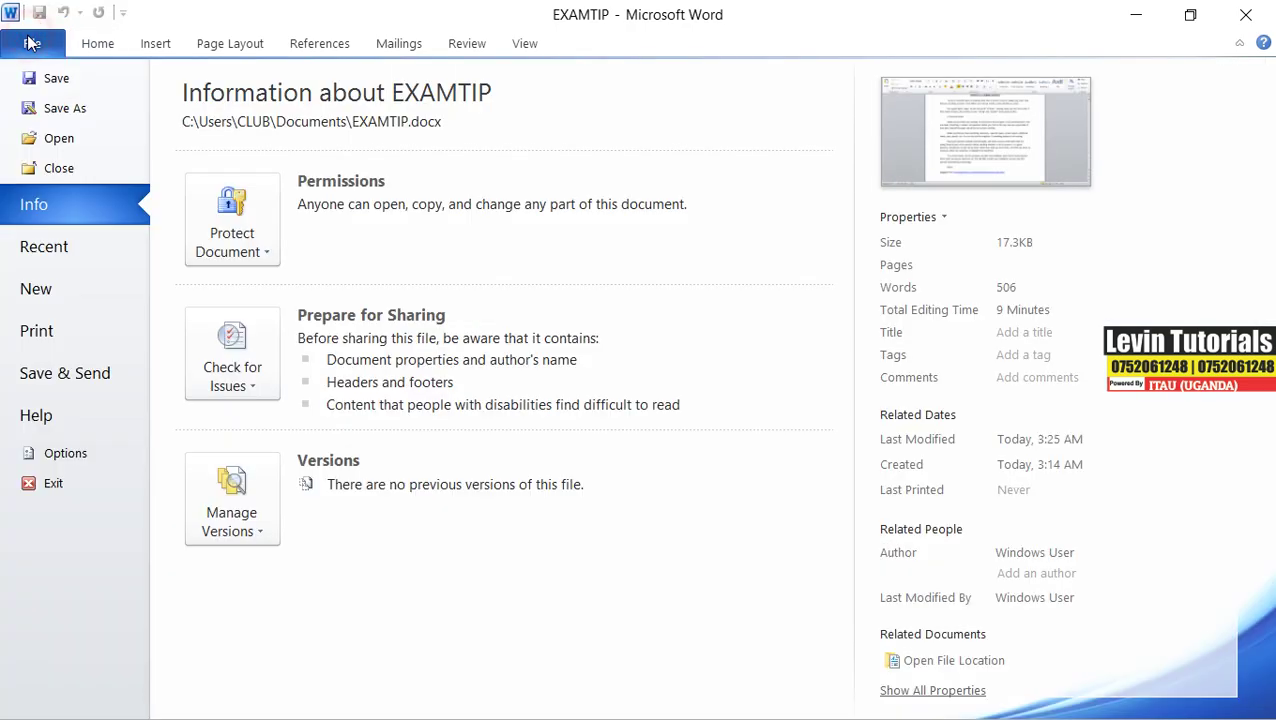
left_click(34, 330)
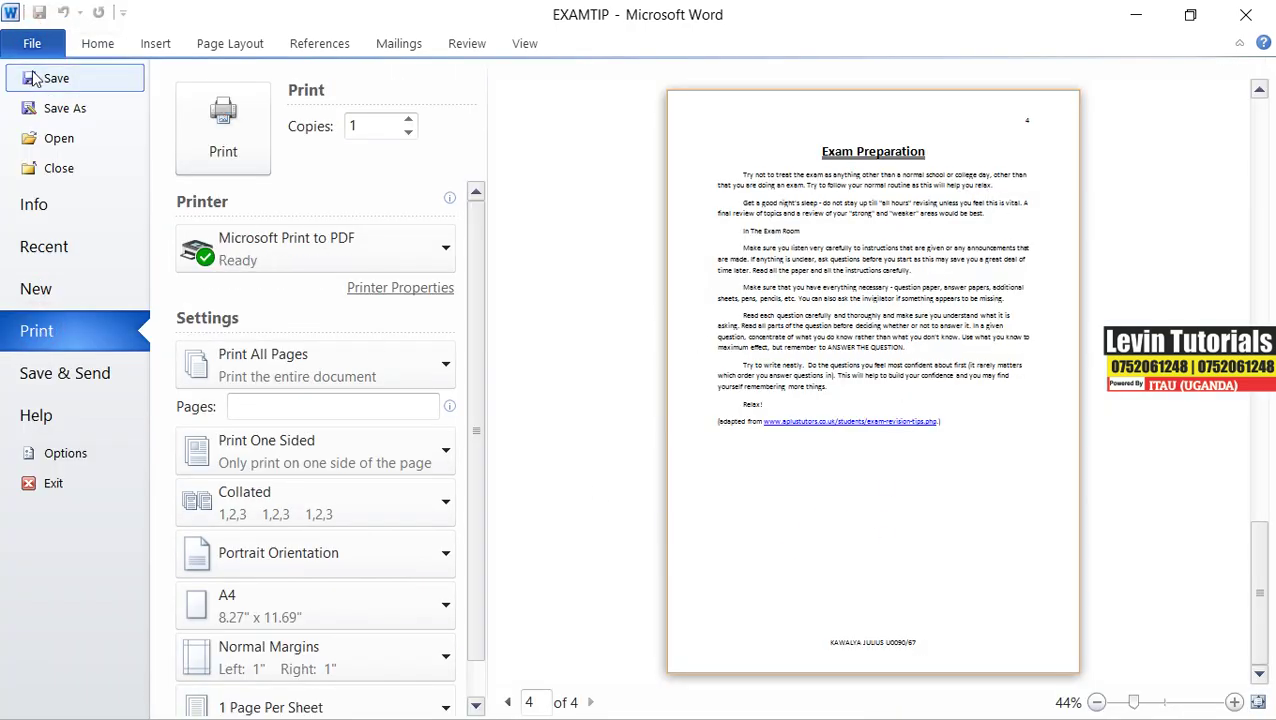
left_click(100, 45)
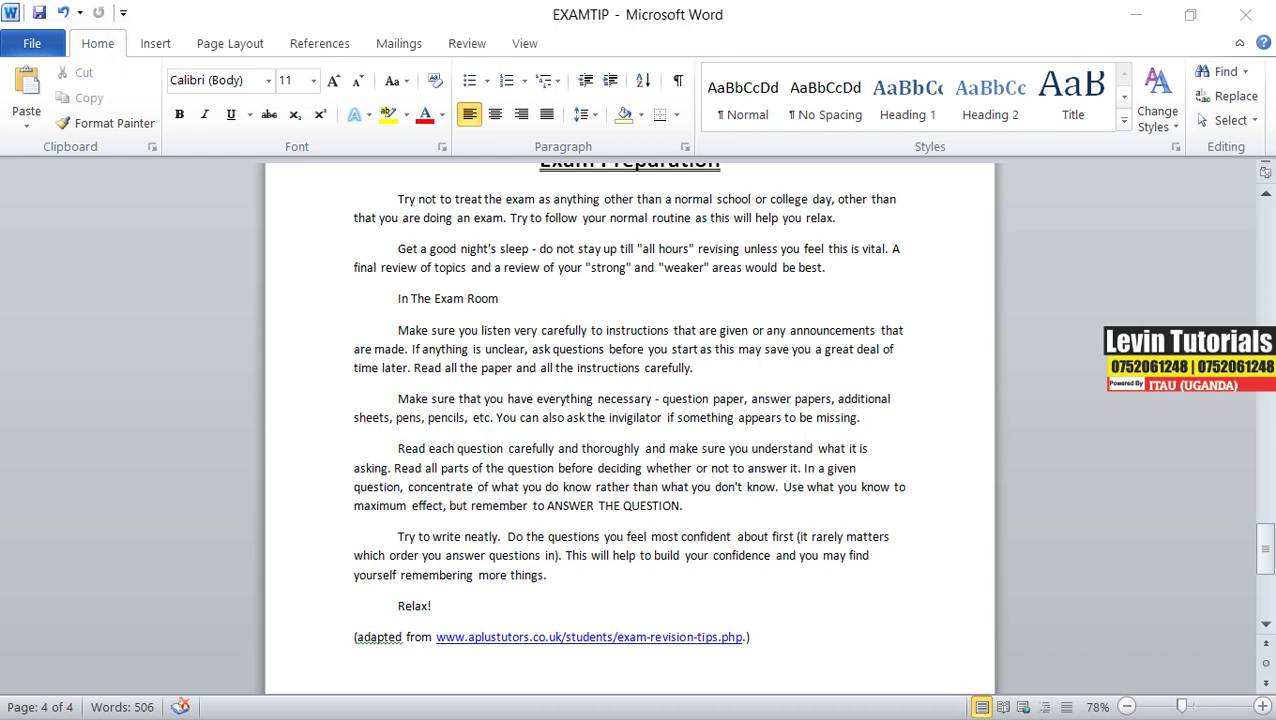
key("alt+Tab")
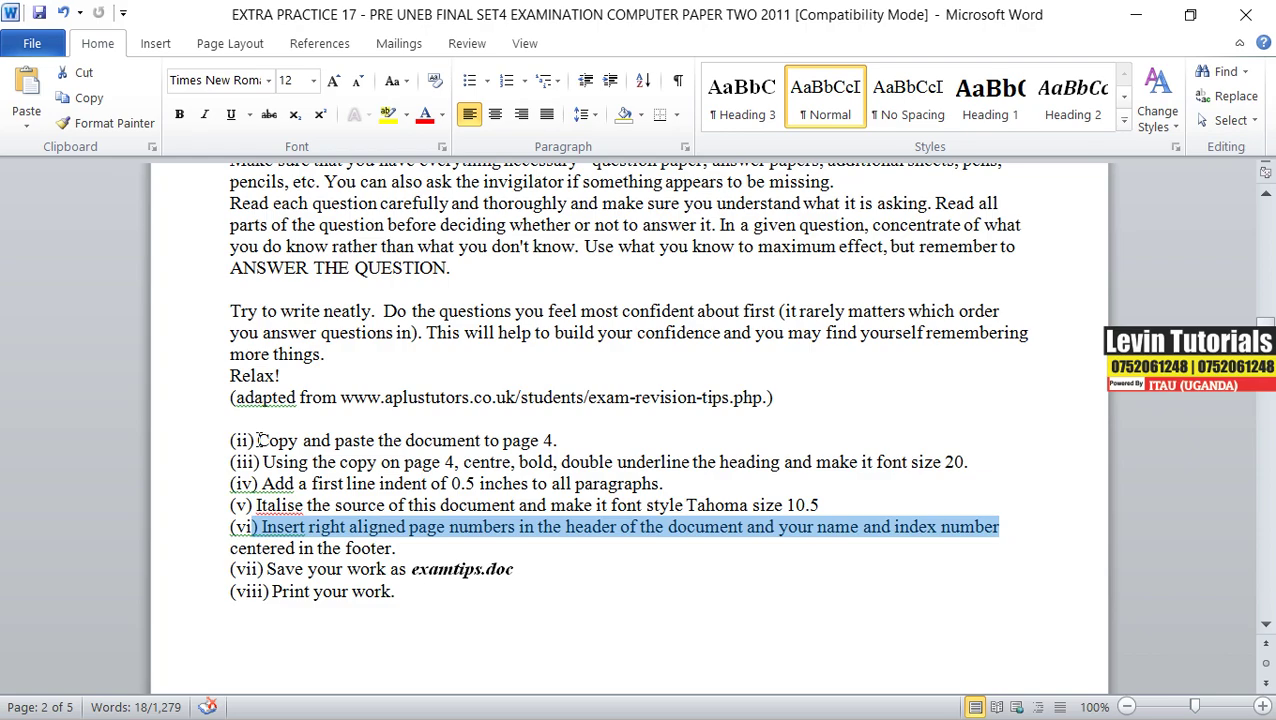
left_click_drag(258, 441, 552, 441)
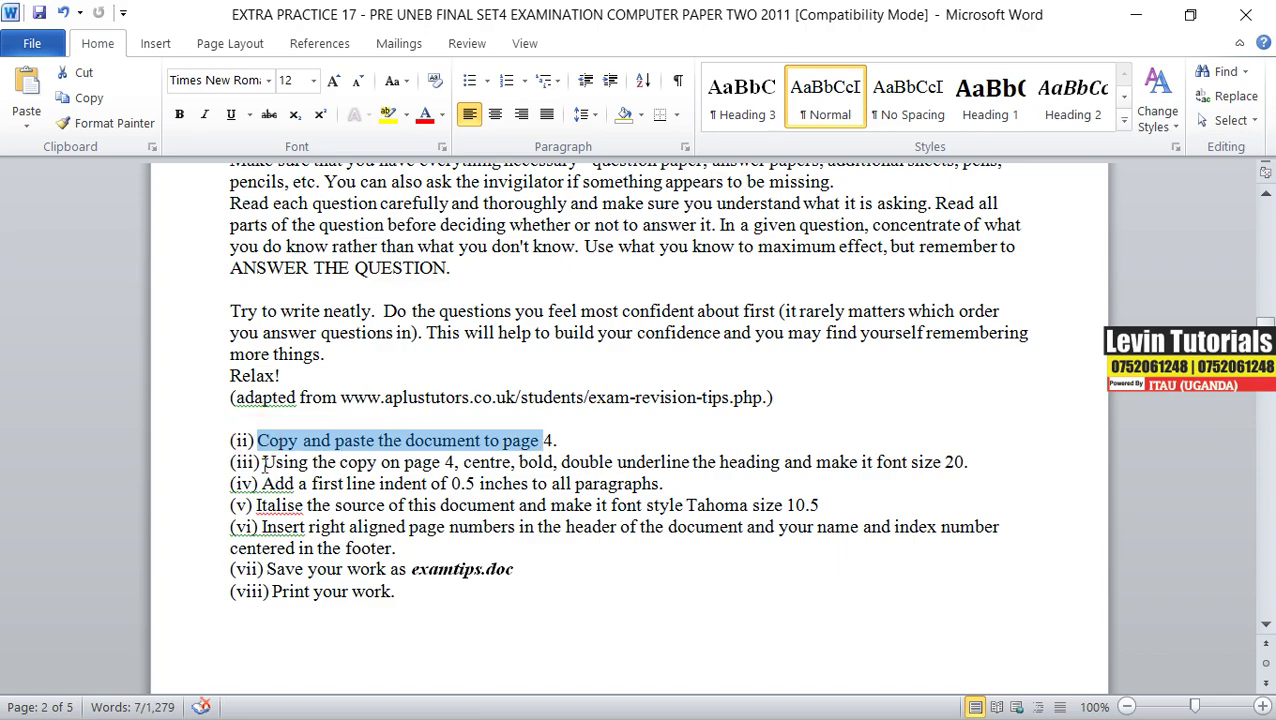
left_click_drag(263, 462, 511, 463)
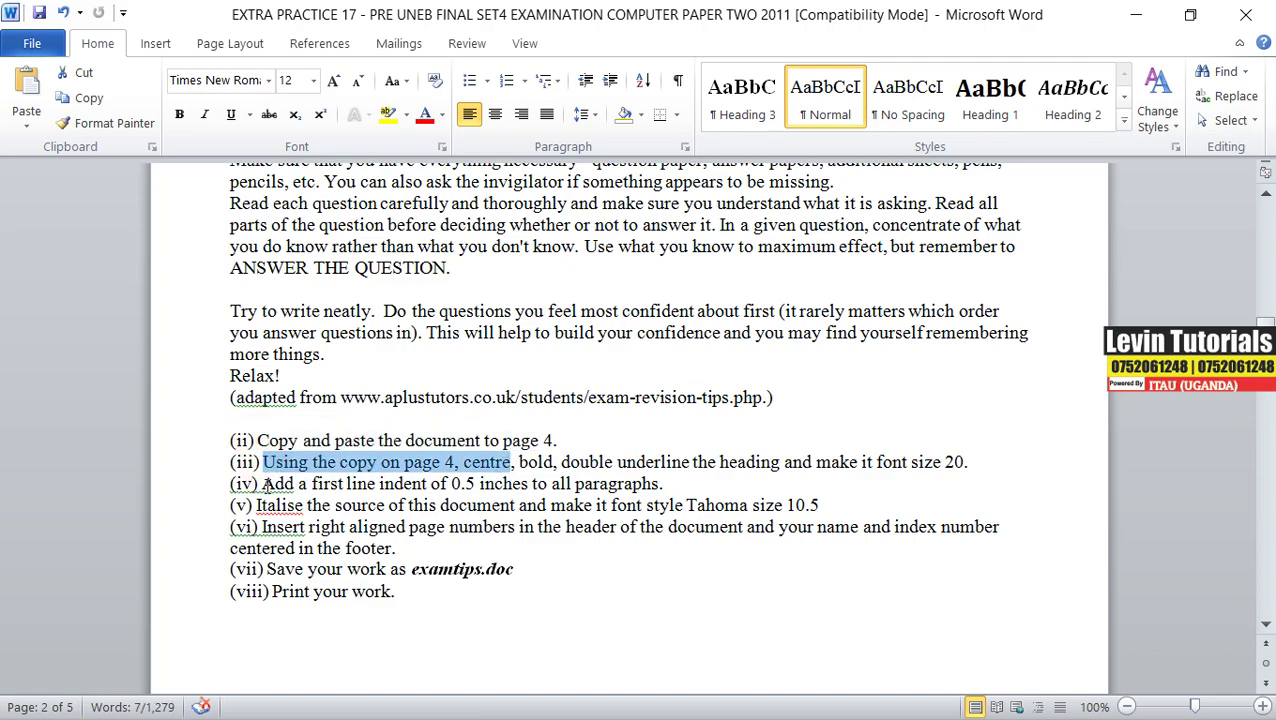
left_click_drag(263, 484, 319, 490)
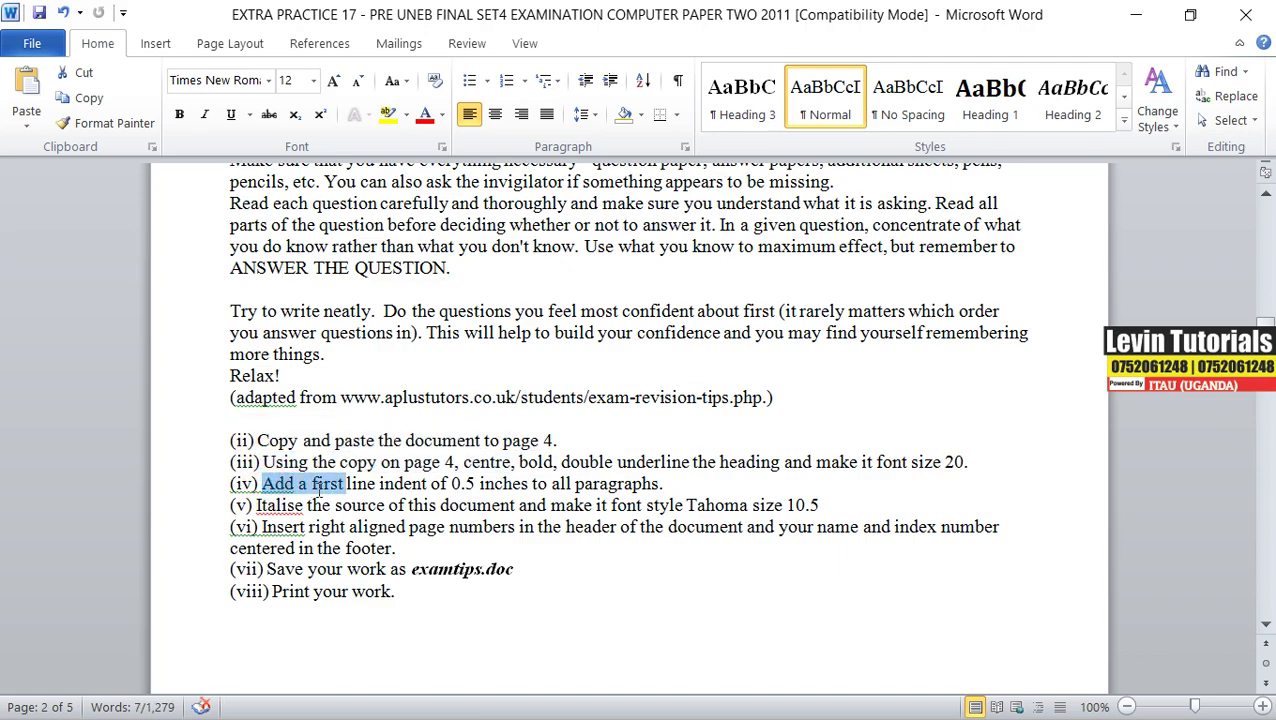
left_click_drag(343, 489, 502, 491)
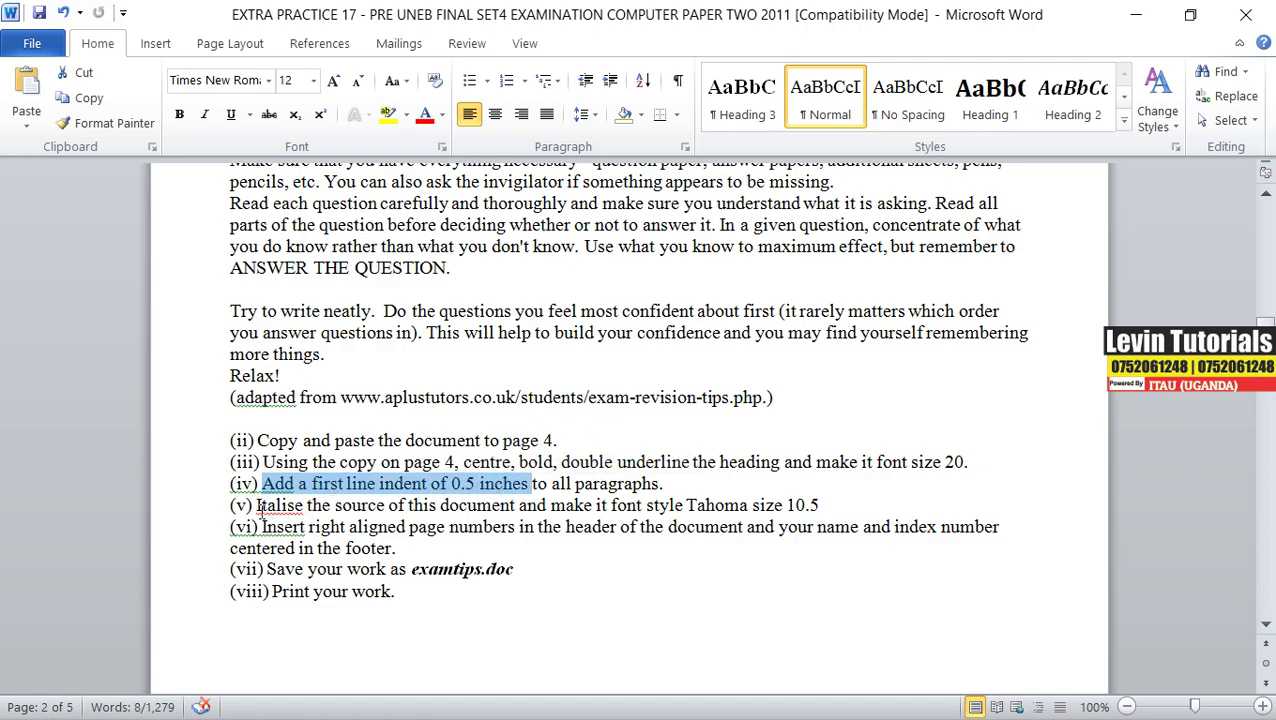
left_click_drag(257, 508, 386, 510)
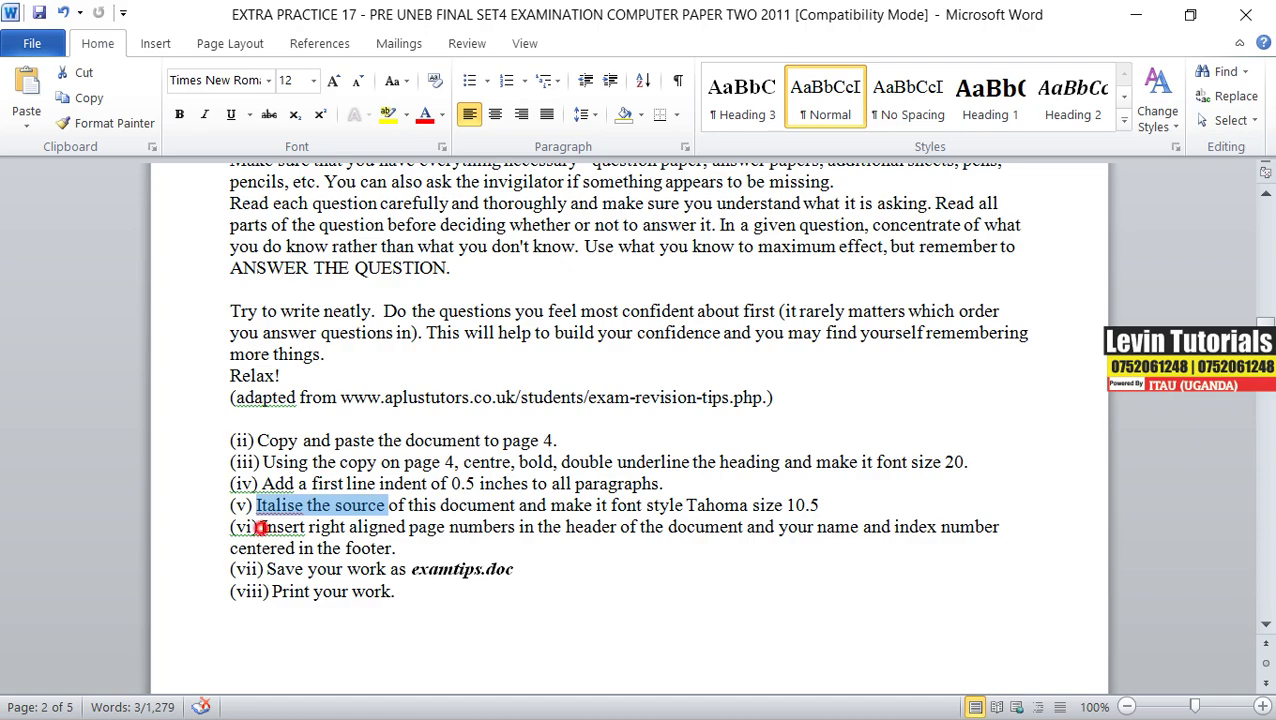
left_click_drag(262, 526, 388, 530)
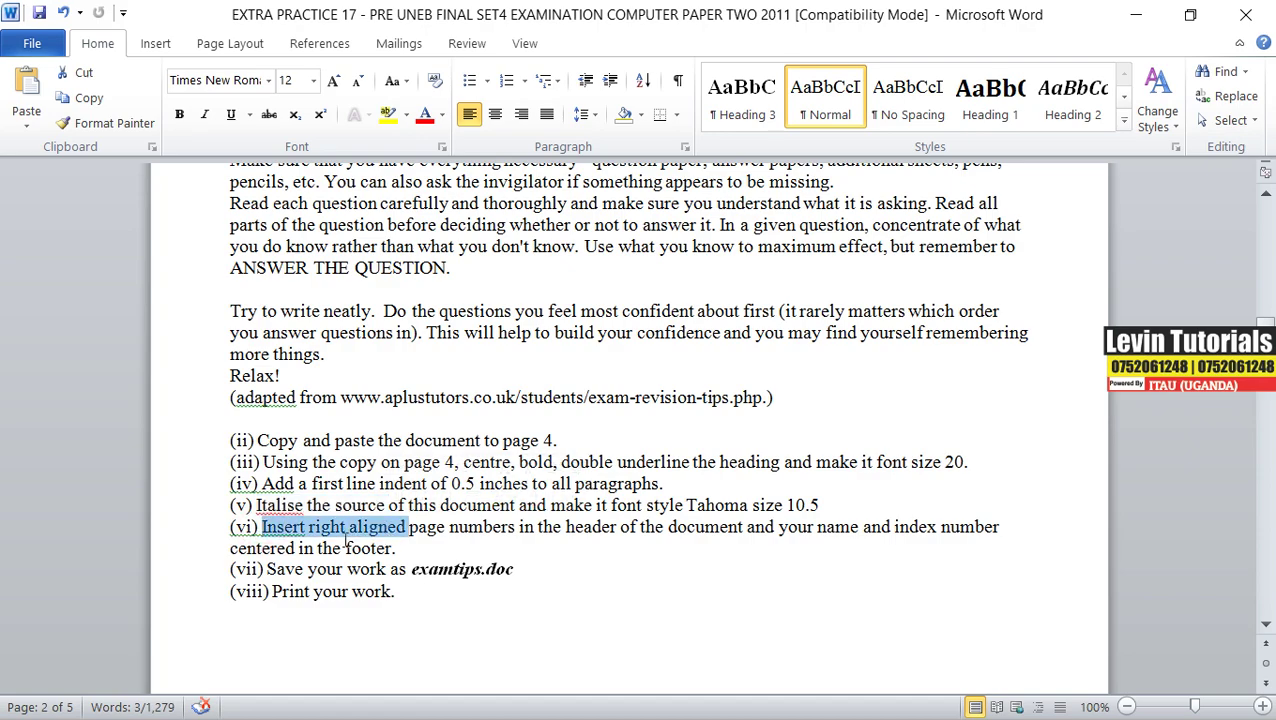
scroll(362, 512, "up", 3)
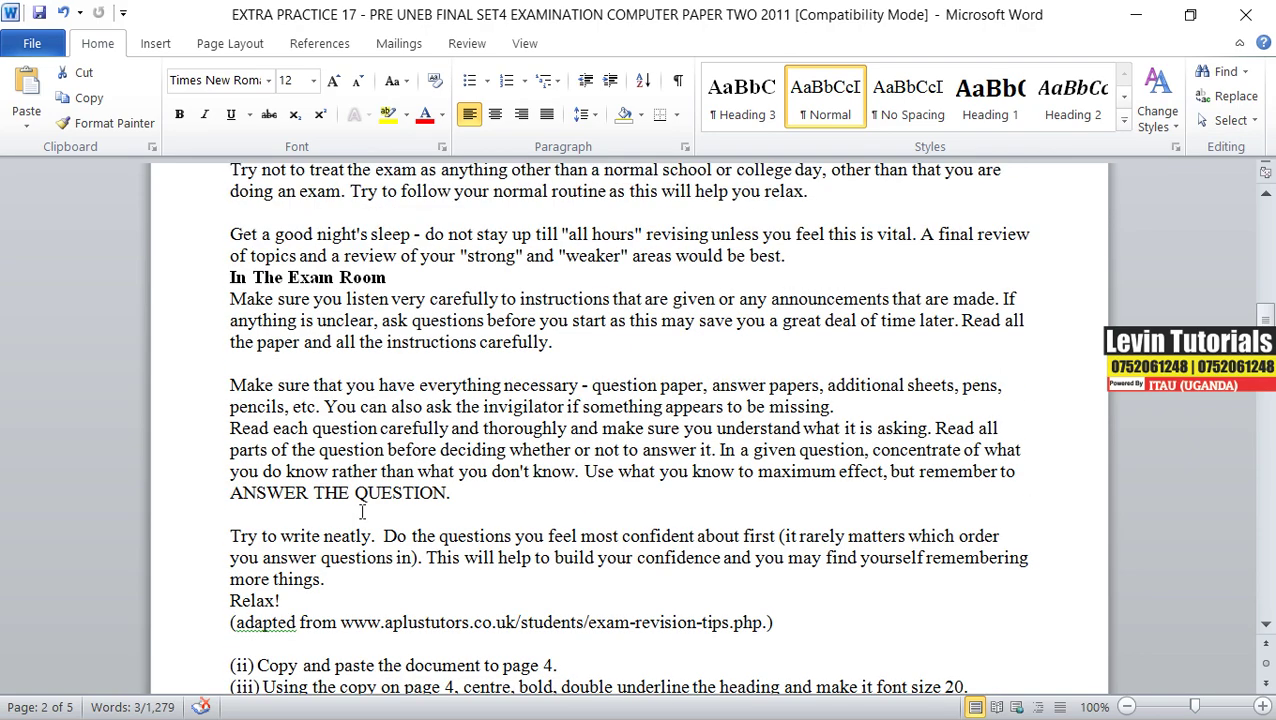
scroll(362, 512, "up", 2)
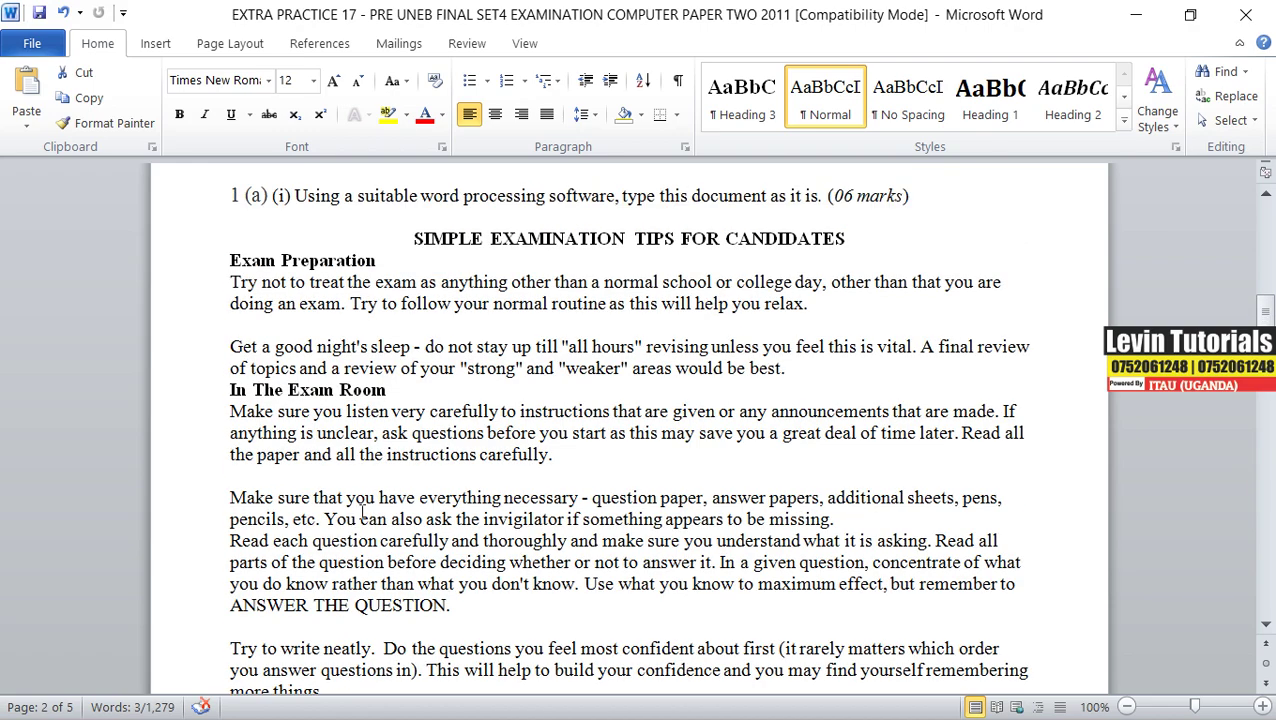